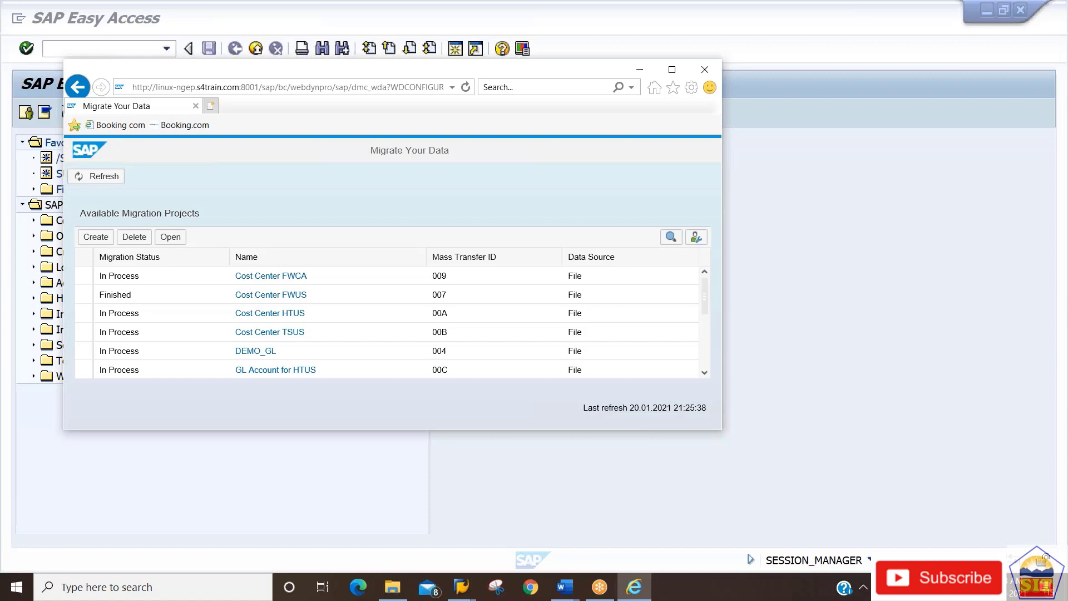
Leave the Migrate Your Data project list and bring the SAP GUI session to the front.
{"action": "left_click", "coordinate": [461, 586]}
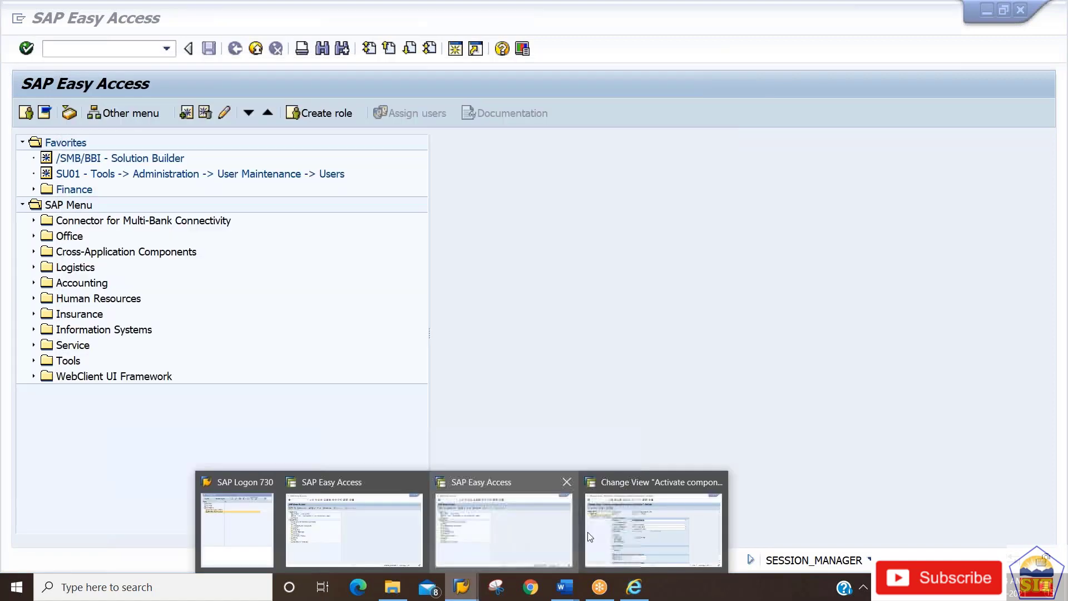
Start transaction /nlsmw and dismiss the LSMW welcome popup.
{"action": "left_click", "coordinate": [649, 519]}
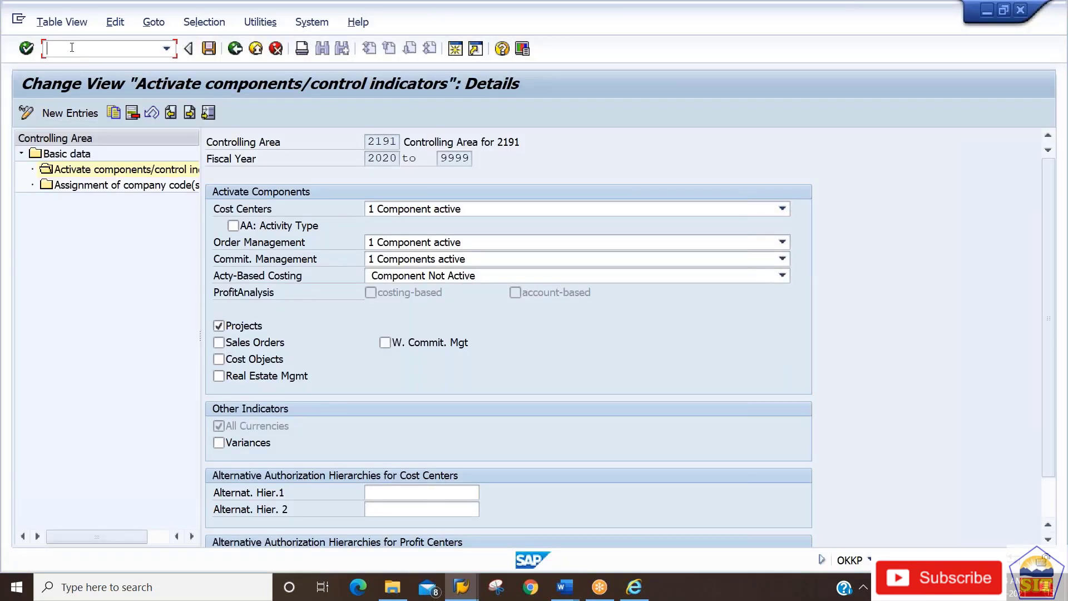
{"action": "type", "text": "/nlsmw"}
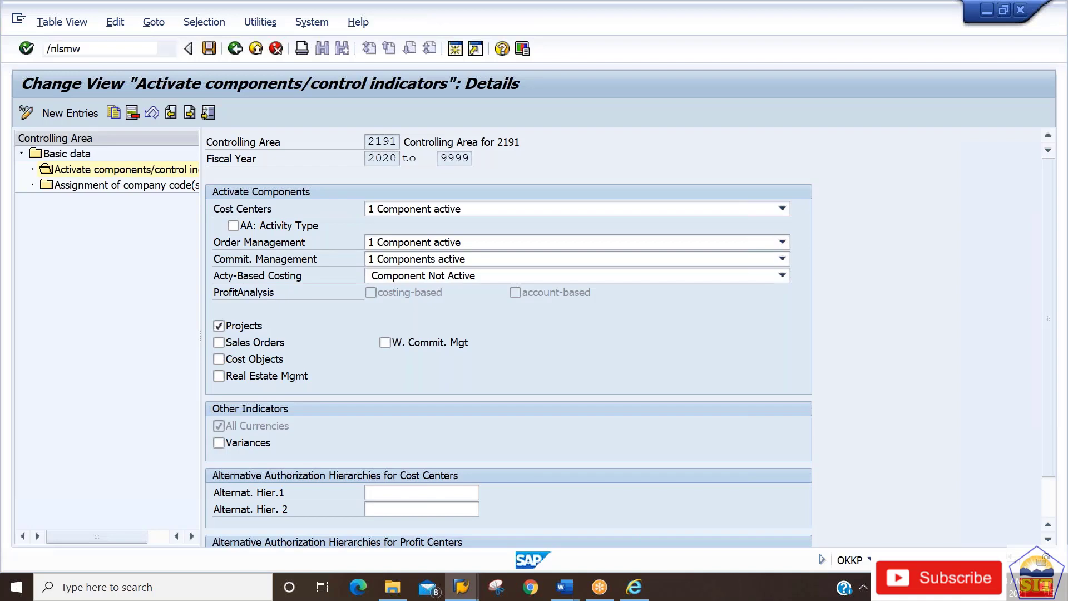
{"action": "key", "text": "Return"}
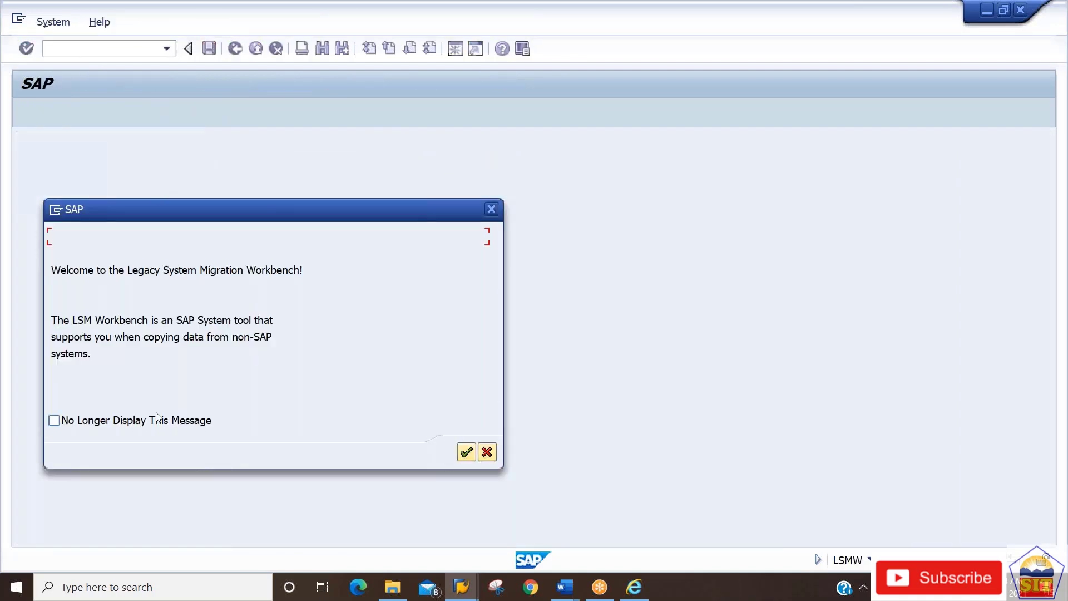
{"action": "key", "text": "Return"}
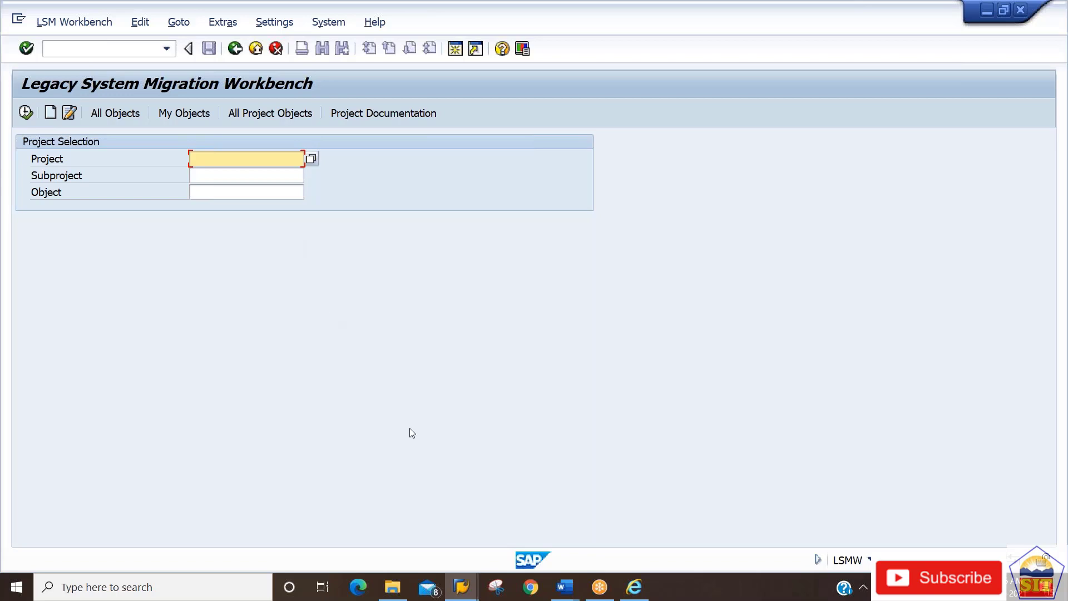
Bring the Internet Explorer Migrate Your Data window forward and maximize it.
{"action": "mouse_move", "coordinate": [634, 587]}
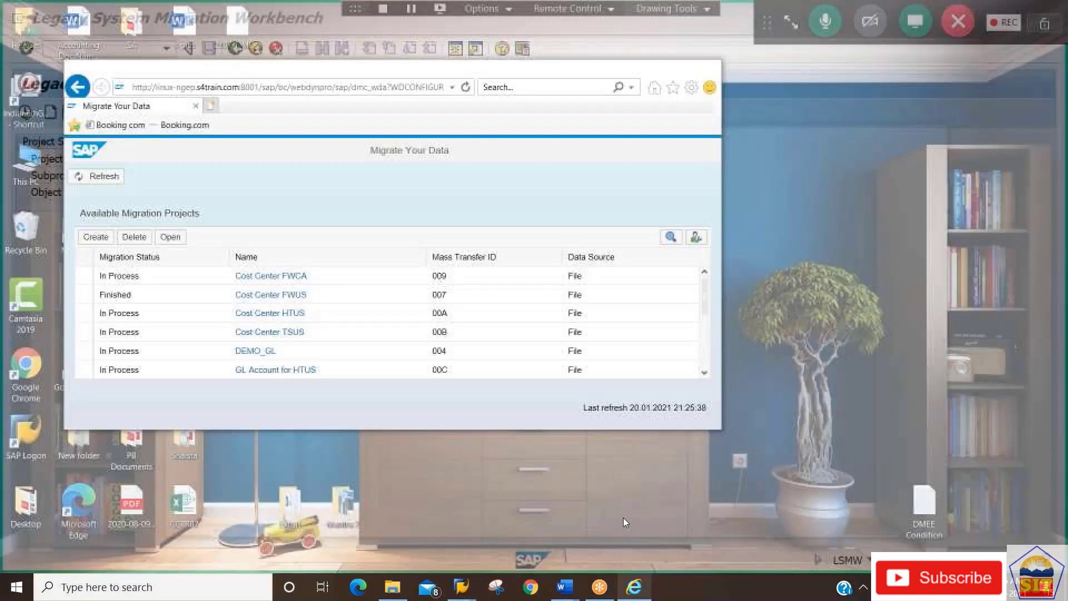
{"action": "left_click", "coordinate": [623, 517]}
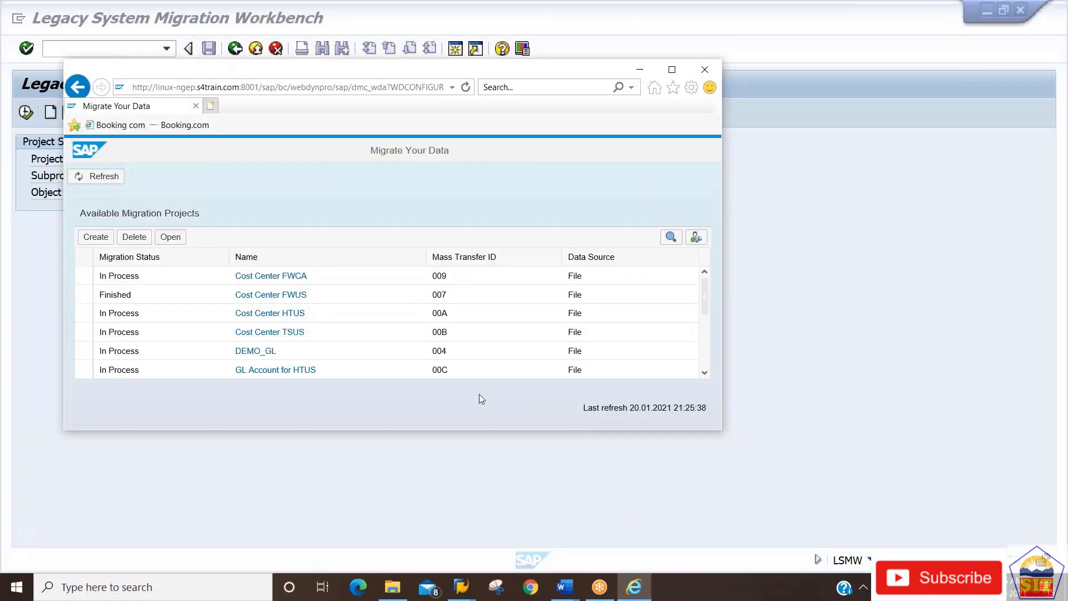
{"action": "left_click", "coordinate": [674, 71]}
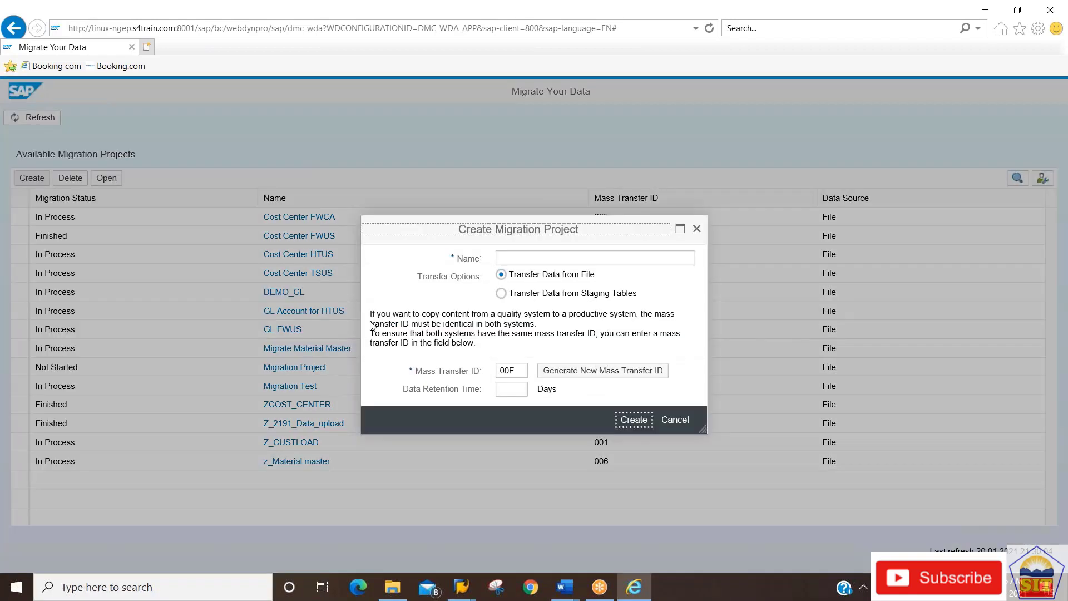
Enter Z_2191_Upload as the project name, keep Transfer Data from File, and create it.
{"action": "left_click", "coordinate": [518, 260]}
{"action": "type", "text": "Z_2191"}
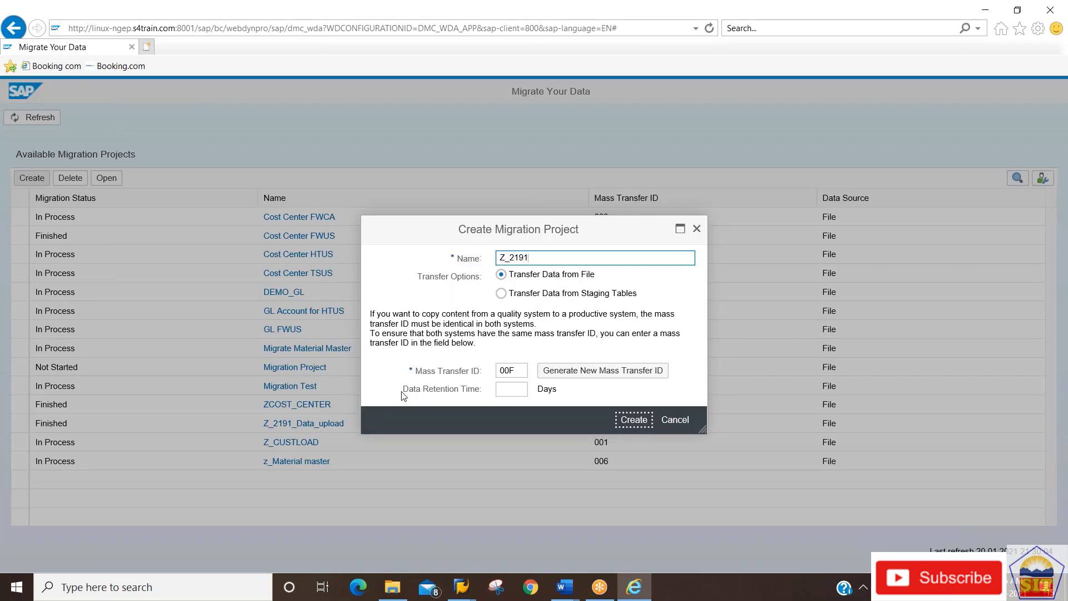
{"action": "type", "text": "_"}
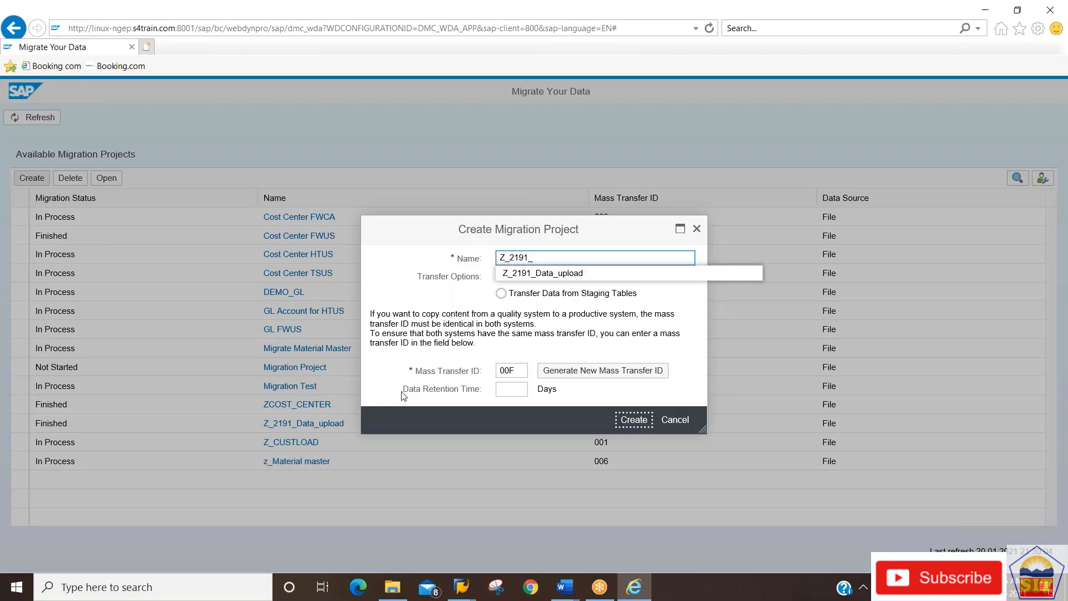
{"action": "type", "text": "Upload"}
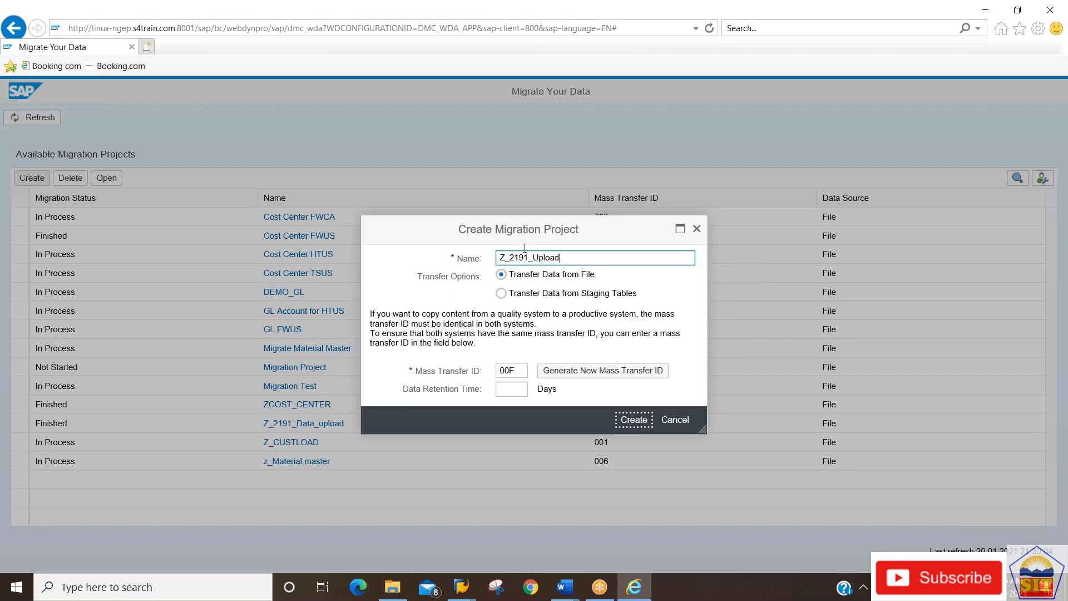
{"action": "key", "text": "ctrl+a"}
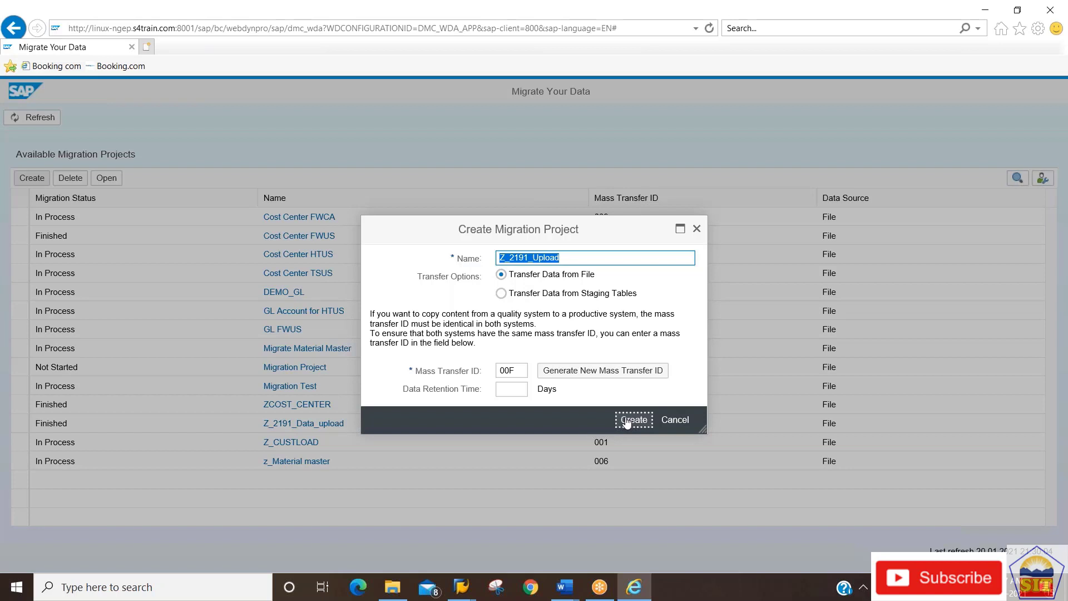
{"action": "left_click", "coordinate": [627, 423]}
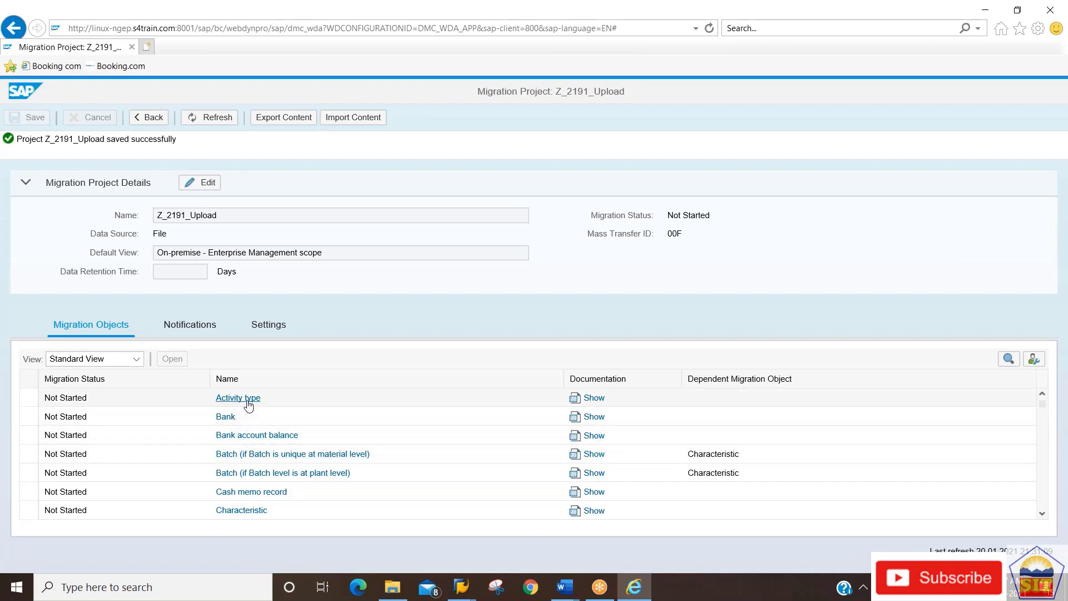
Scroll down the Migration Objects table and select the Cost center object.
{"action": "left_click", "coordinate": [1042, 514]}
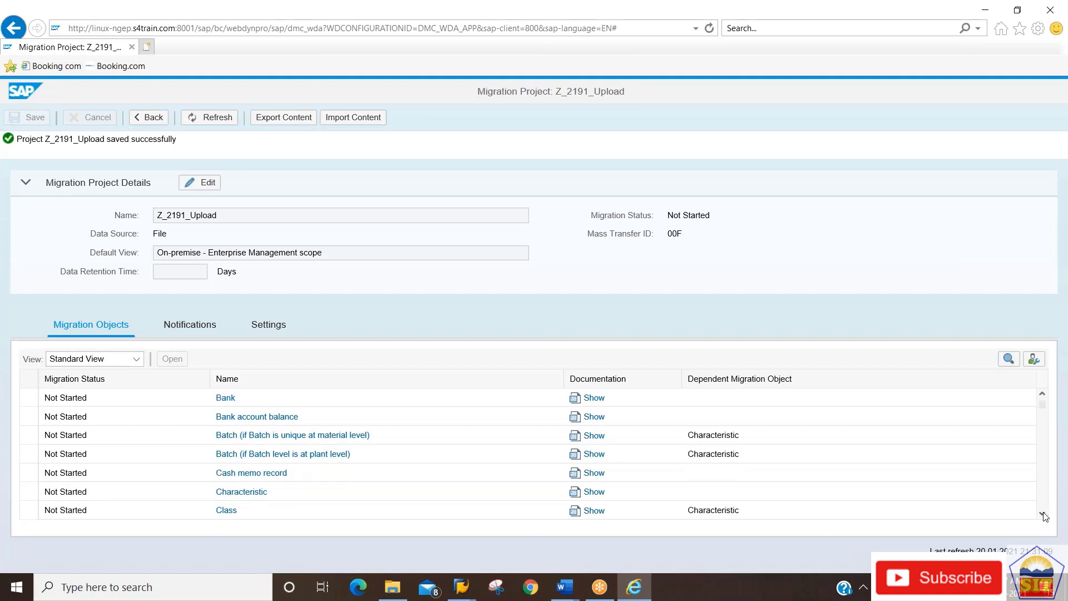
{"action": "left_click", "coordinate": [1042, 395]}
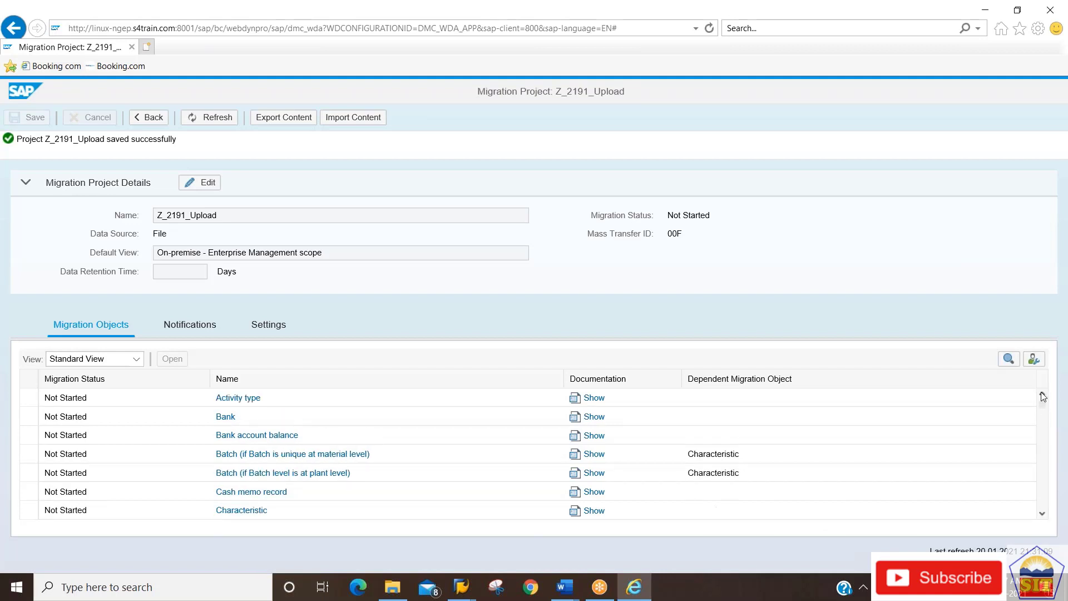
{"action": "left_click", "coordinate": [1042, 515]}
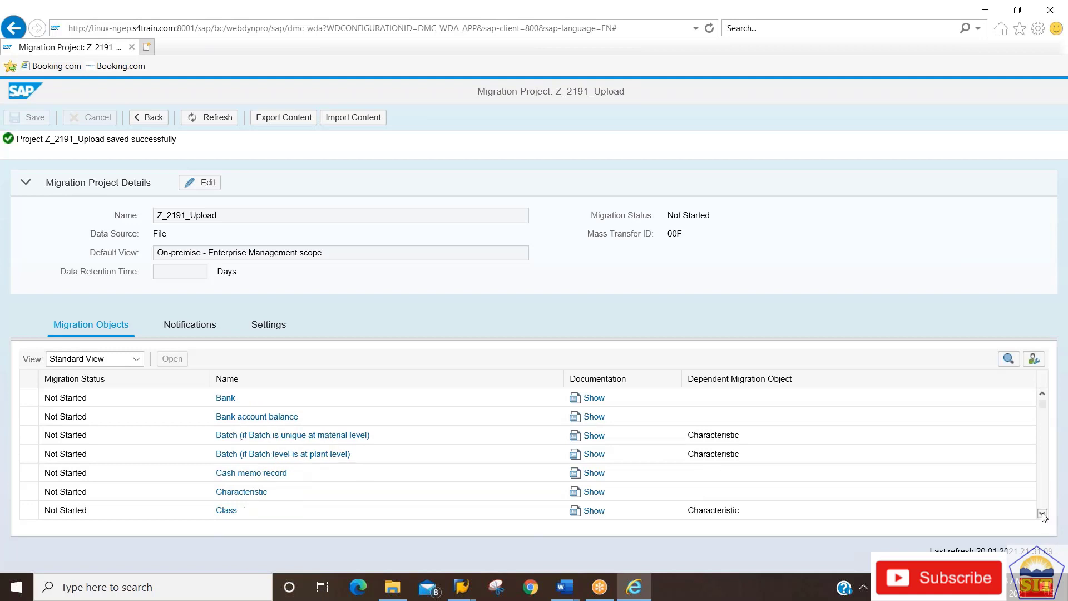
{"action": "left_click", "coordinate": [1042, 515]}
{"action": "left_click", "coordinate": [1043, 514]}
{"action": "left_click", "coordinate": [1043, 514]}
{"action": "left_click", "coordinate": [1042, 515]}
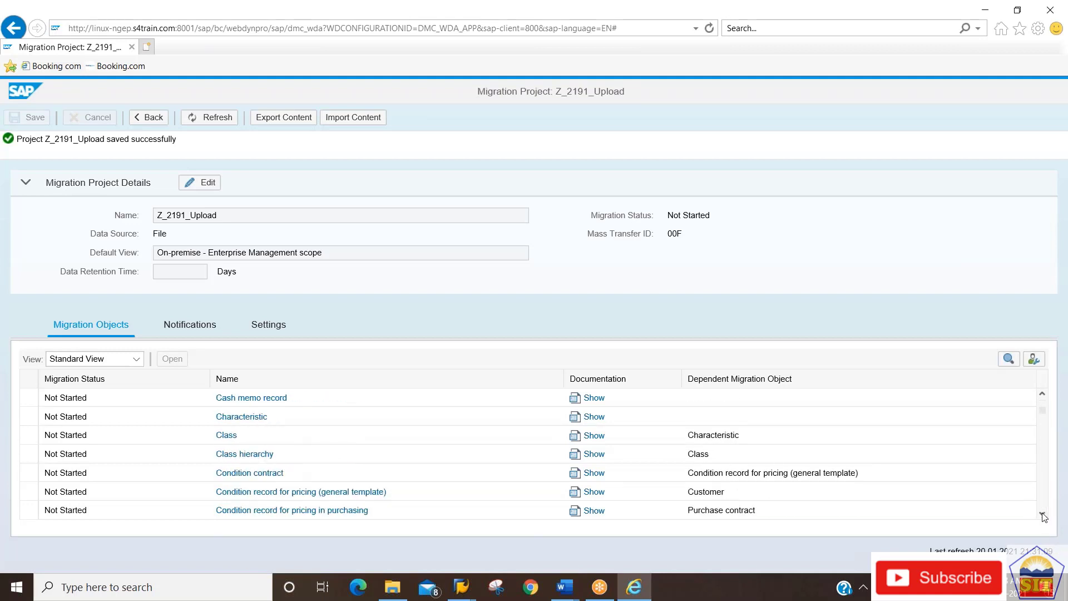
{"action": "left_click", "coordinate": [1043, 515]}
{"action": "left_click", "coordinate": [1042, 514]}
{"action": "left_click", "coordinate": [1042, 515]}
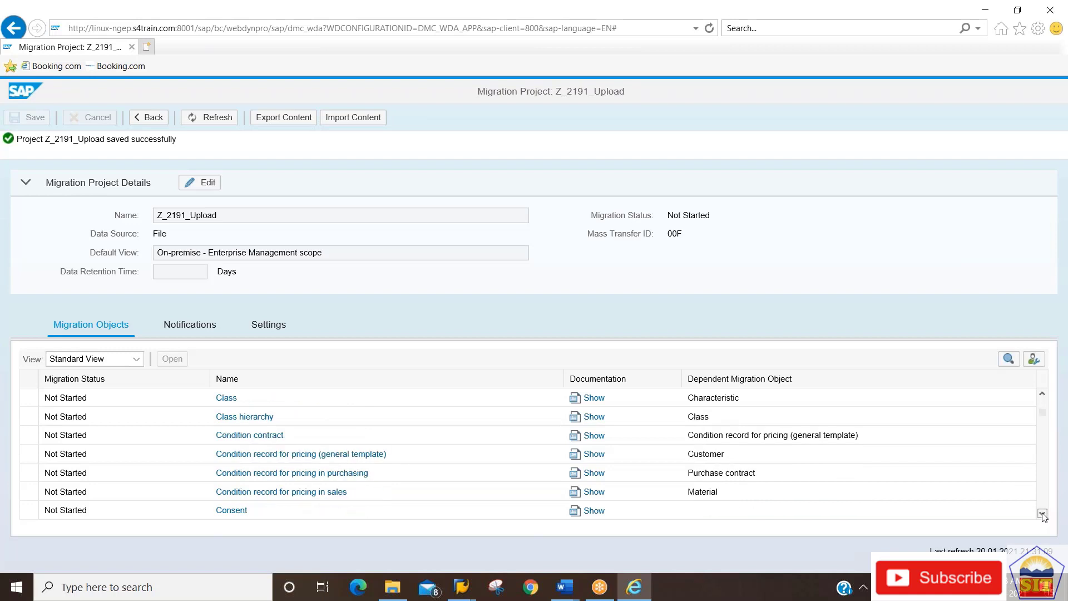
{"action": "left_click", "coordinate": [1042, 514]}
{"action": "left_click", "coordinate": [1042, 515]}
{"action": "left_click", "coordinate": [1042, 515]}
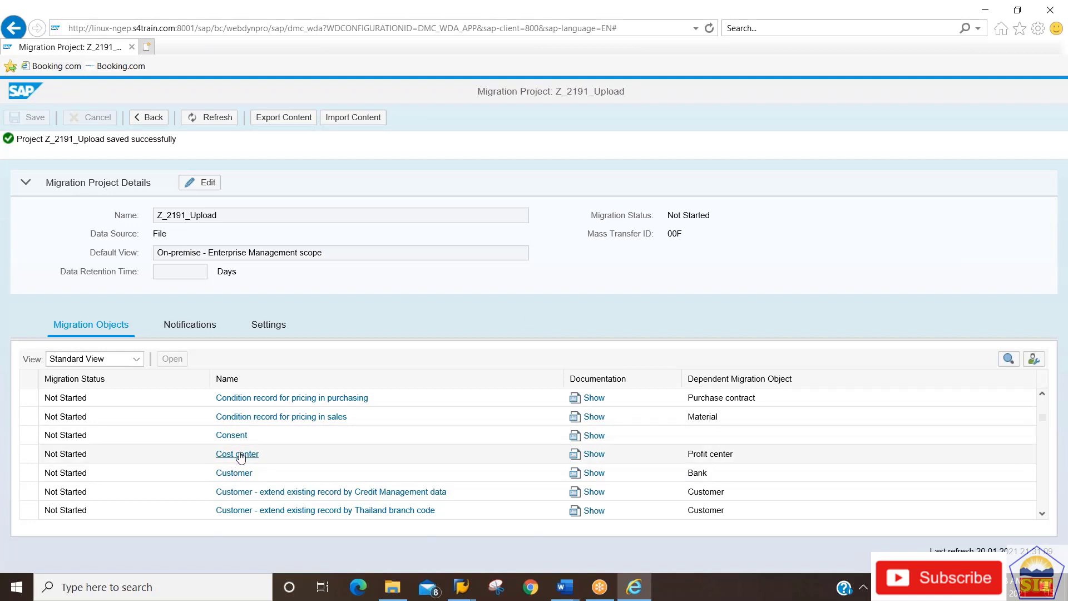
{"action": "left_click", "coordinate": [239, 455]}
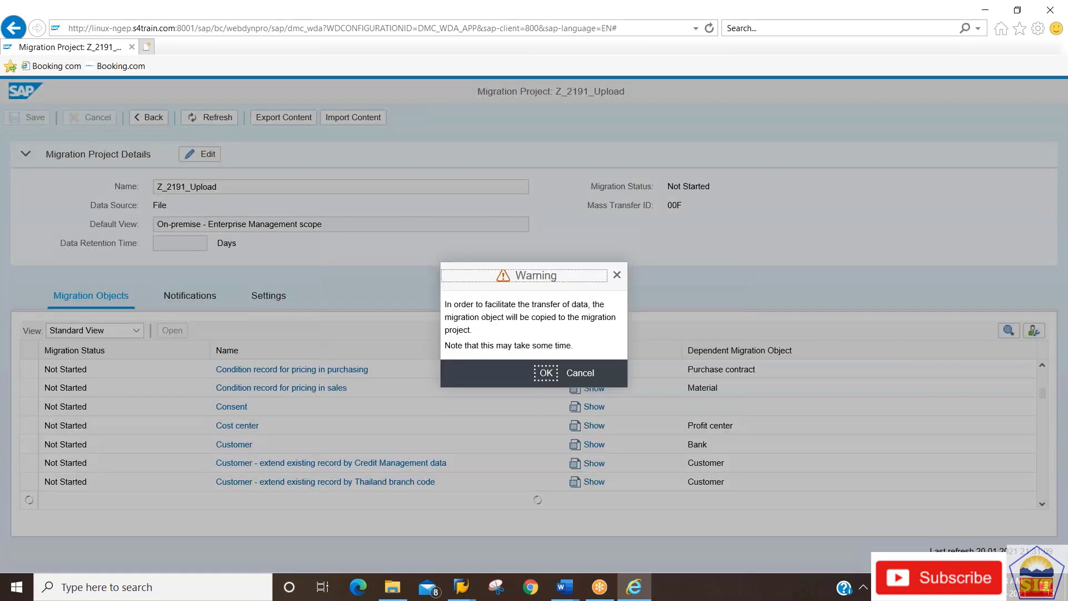
Accept the copy warning, then download and open the EN_Cost center.xml template.
{"action": "left_click", "coordinate": [550, 386]}
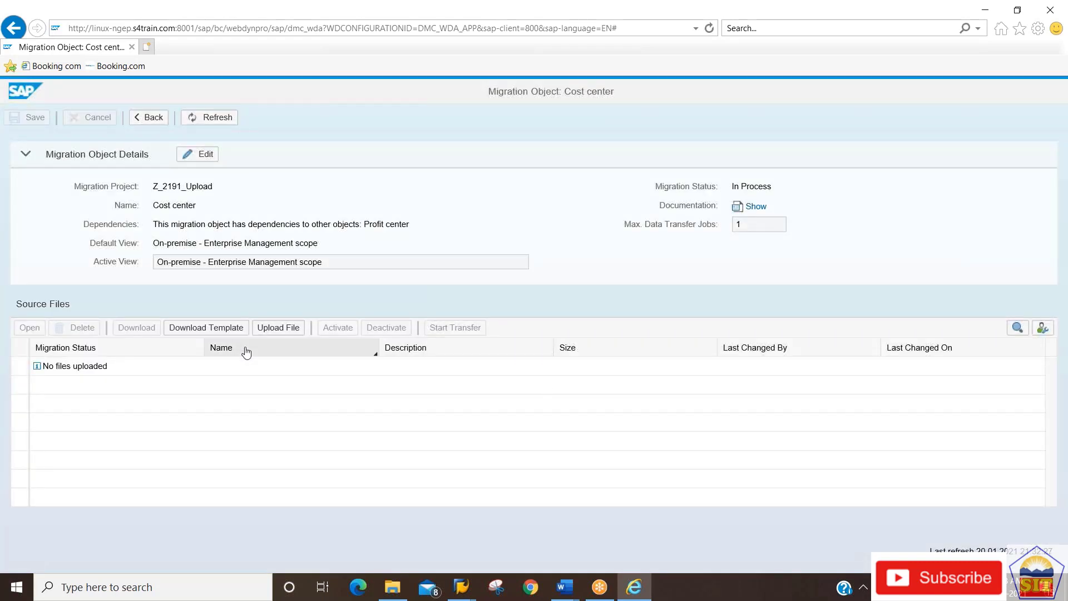
{"action": "left_click", "coordinate": [206, 328]}
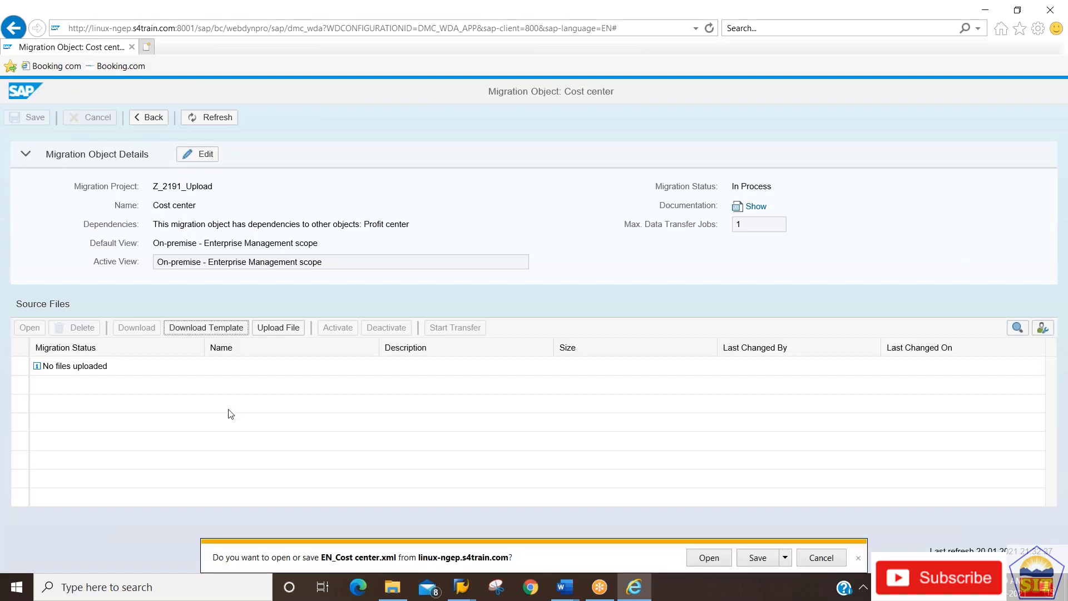
{"action": "left_click", "coordinate": [716, 563]}
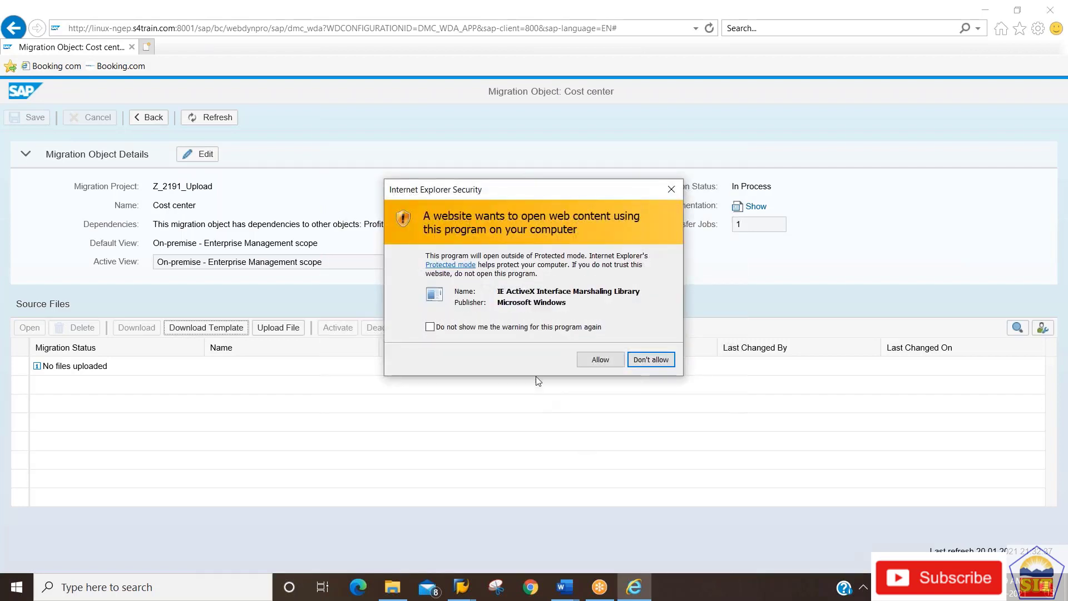
Allow the template to open in Excel, clear the SAP connection error, and enable editing.
{"action": "left_click", "coordinate": [601, 360]}
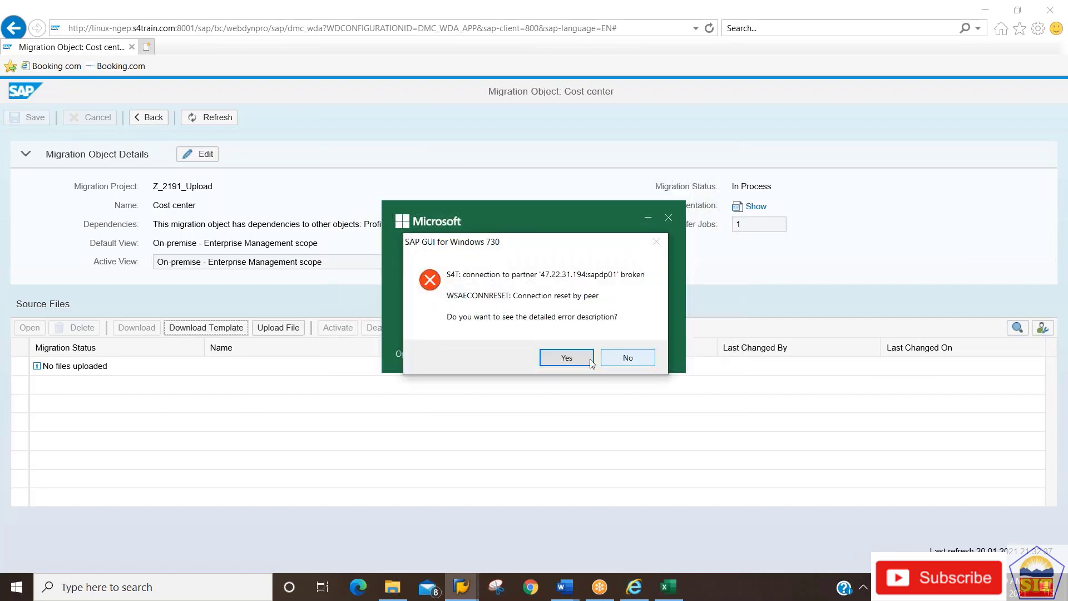
{"action": "left_click", "coordinate": [560, 357]}
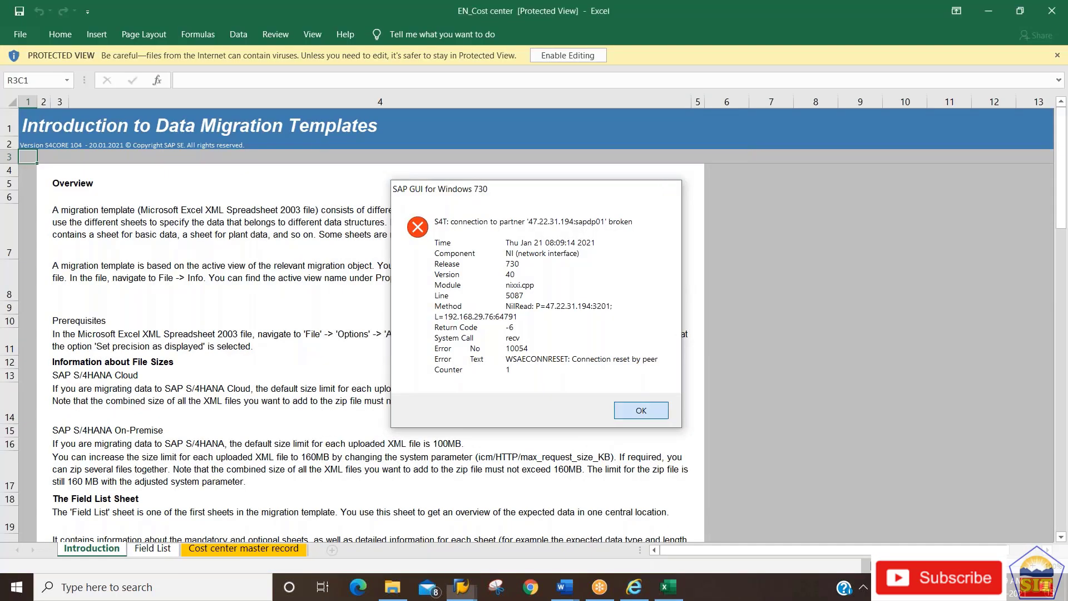
{"action": "left_click", "coordinate": [638, 408]}
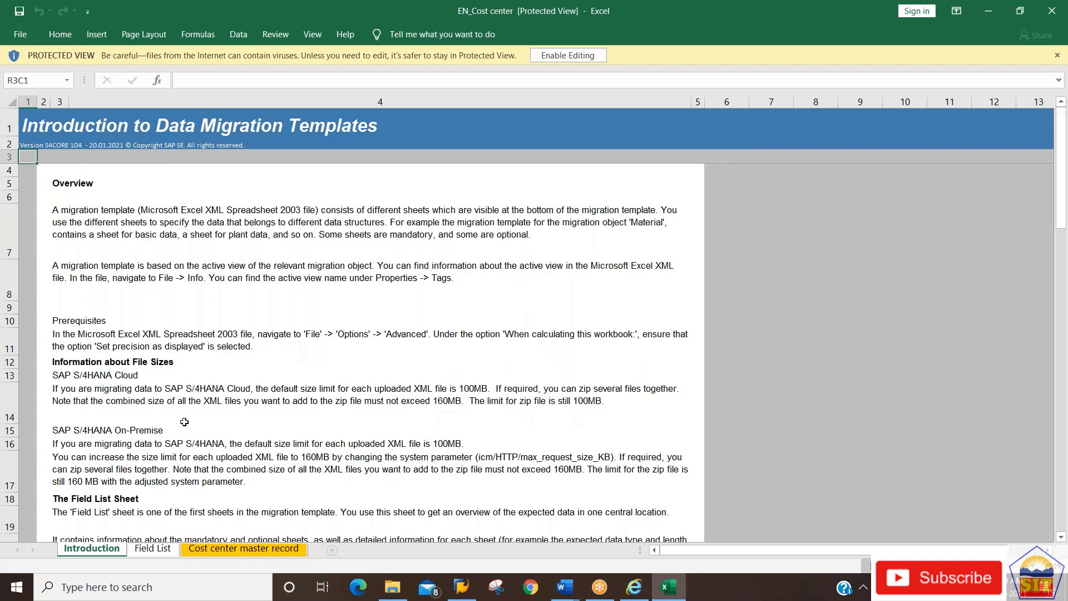
{"action": "left_click", "coordinate": [560, 55]}
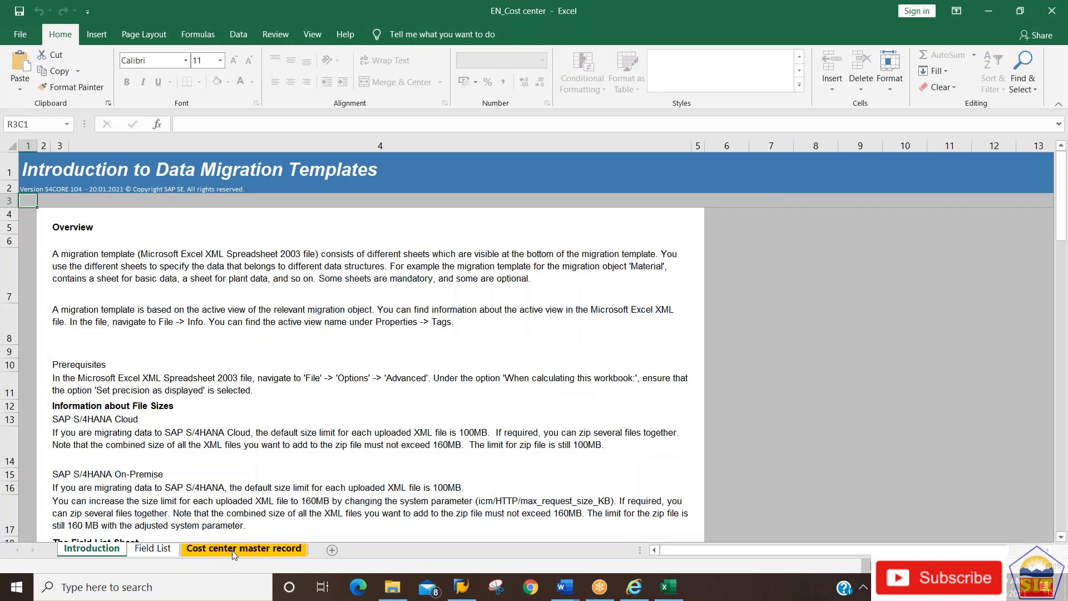
On the Cost center master record sheet, review headers from Controlling area through Currency and Profit center.
{"action": "left_click", "coordinate": [236, 547]}
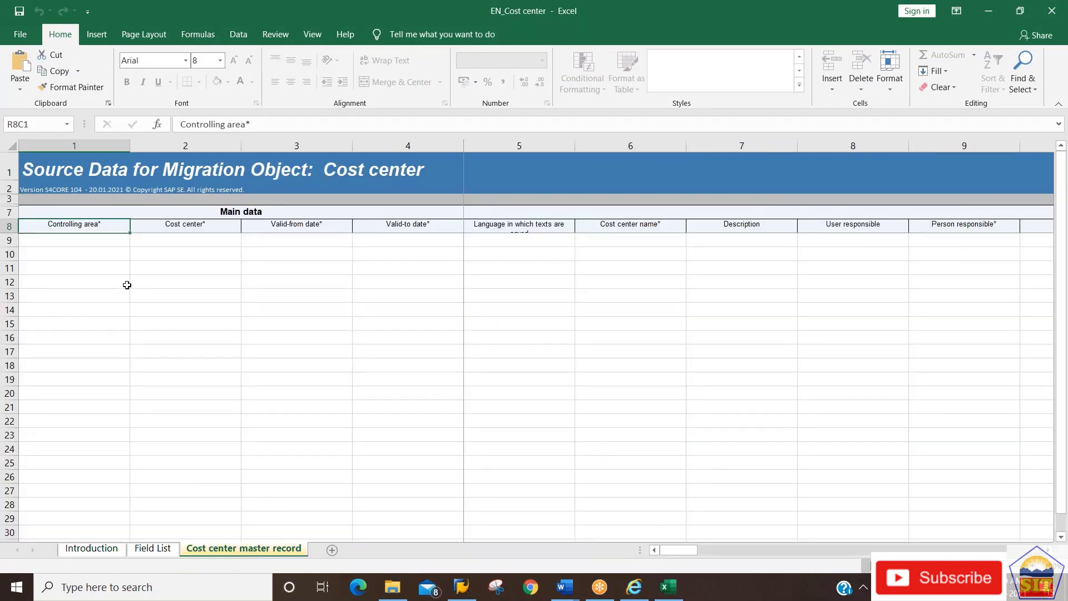
{"action": "left_click", "coordinate": [91, 246]}
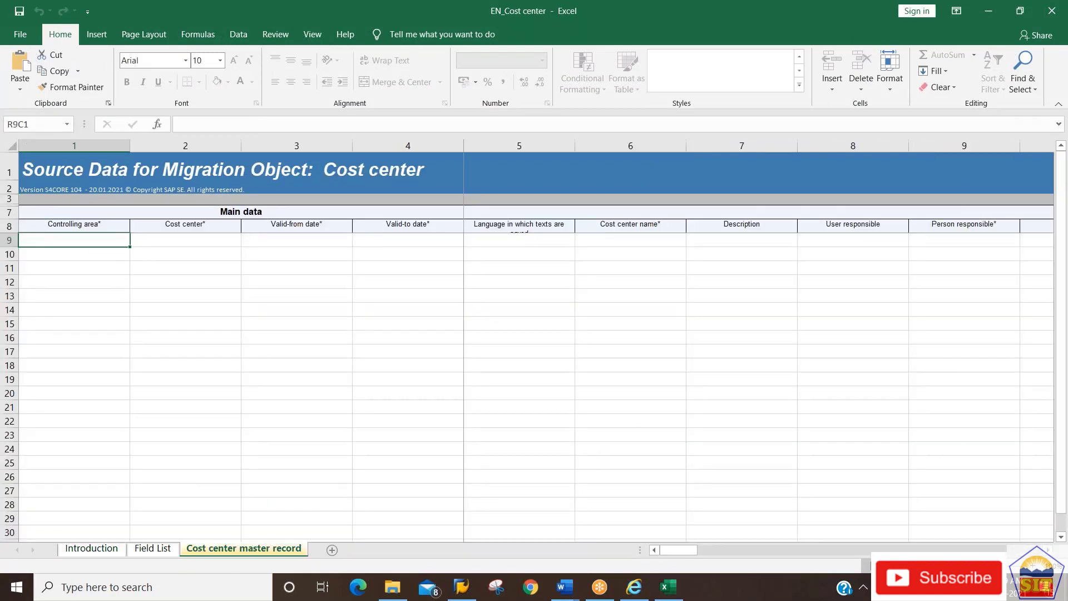
{"action": "key", "text": "Up"}
{"action": "key", "text": "Right"}
{"action": "key", "text": "Right"}
{"action": "key", "text": "Right"}
{"action": "key", "text": "Right"}
{"action": "key", "text": "Right"}
{"action": "key", "text": "Right"}
{"action": "key", "text": "Right"}
{"action": "key", "text": "Right"}
{"action": "key", "text": "Right"}
{"action": "key", "text": "Right"}
{"action": "key", "text": "Right"}
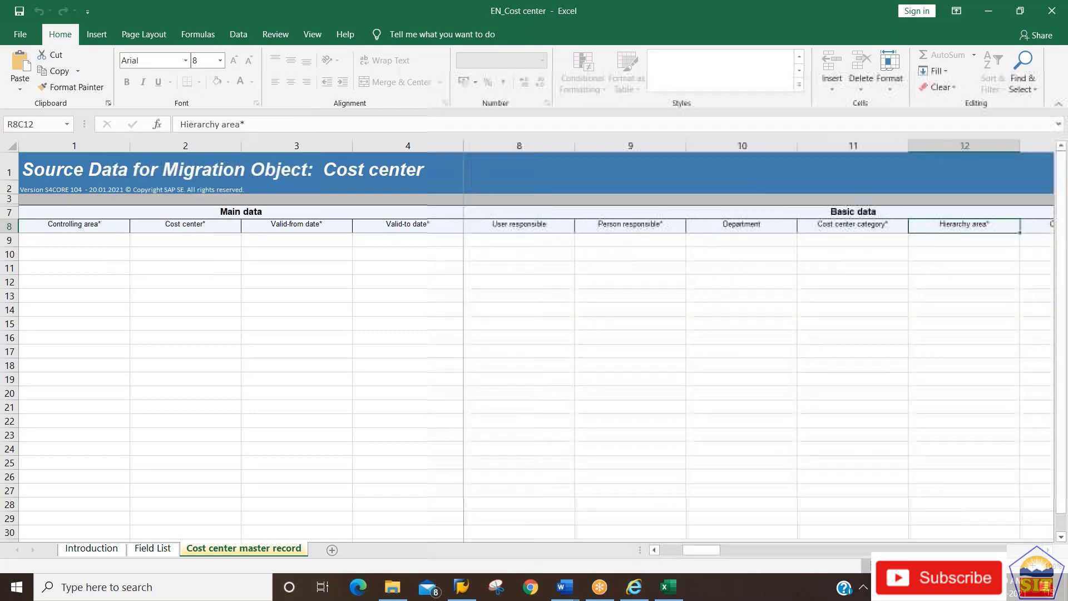
{"action": "key", "text": "Right"}
{"action": "key", "text": "Right"}
{"action": "key", "text": "Right"}
{"action": "key", "text": "Right"}
{"action": "key", "text": "Right"}
{"action": "key", "text": "Right"}
{"action": "key", "text": "Right"}
{"action": "key", "text": "Right"}
{"action": "key", "text": "Right"}
{"action": "key", "text": "Right"}
{"action": "key", "text": "Right"}
{"action": "key", "text": "Right"}
{"action": "key", "text": "Right"}
{"action": "key", "text": "Right"}
{"action": "key", "text": "Right"}
{"action": "key", "text": "Right"}
{"action": "key", "text": "Right"}
{"action": "key", "text": "Right"}
{"action": "key", "text": "Right"}
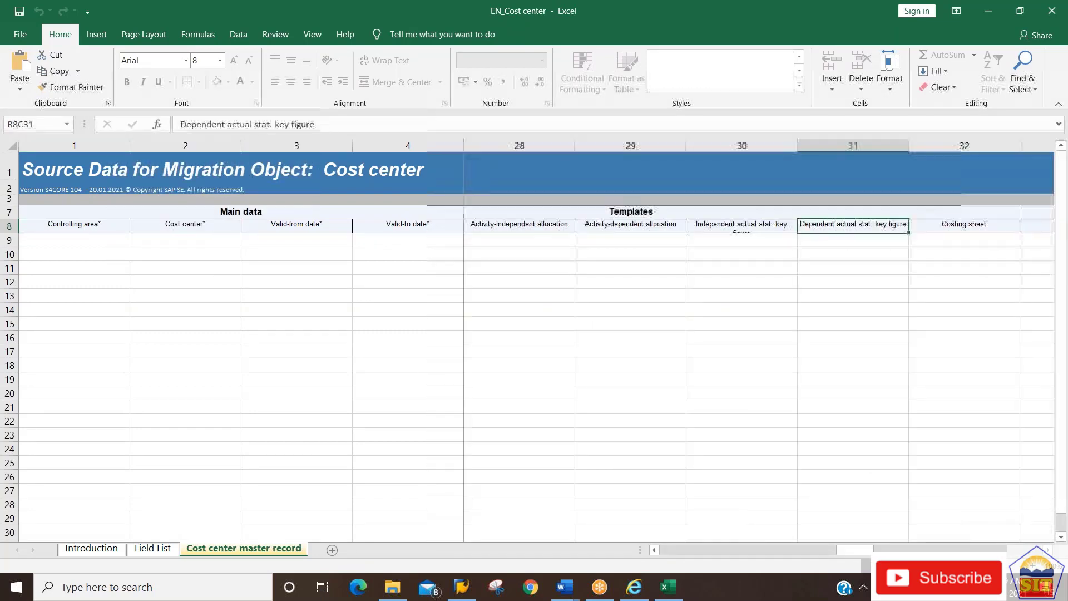
{"action": "key", "text": "Left"}
{"action": "key", "text": "Left"}
{"action": "key", "text": "Left"}
{"action": "key", "text": "Left"}
{"action": "key", "text": "Left"}
{"action": "key", "text": "Left"}
{"action": "key", "text": "Left"}
{"action": "key", "text": "Left"}
{"action": "key", "text": "Left"}
{"action": "key", "text": "Left"}
{"action": "key", "text": "Left"}
{"action": "key", "text": "Left"}
{"action": "key", "text": "Left"}
{"action": "key", "text": "Left"}
{"action": "key", "text": "Left"}
{"action": "key", "text": "Left"}
{"action": "key", "text": "Left"}
{"action": "key", "text": "Left"}
{"action": "key", "text": "Left"}
{"action": "key", "text": "Left"}
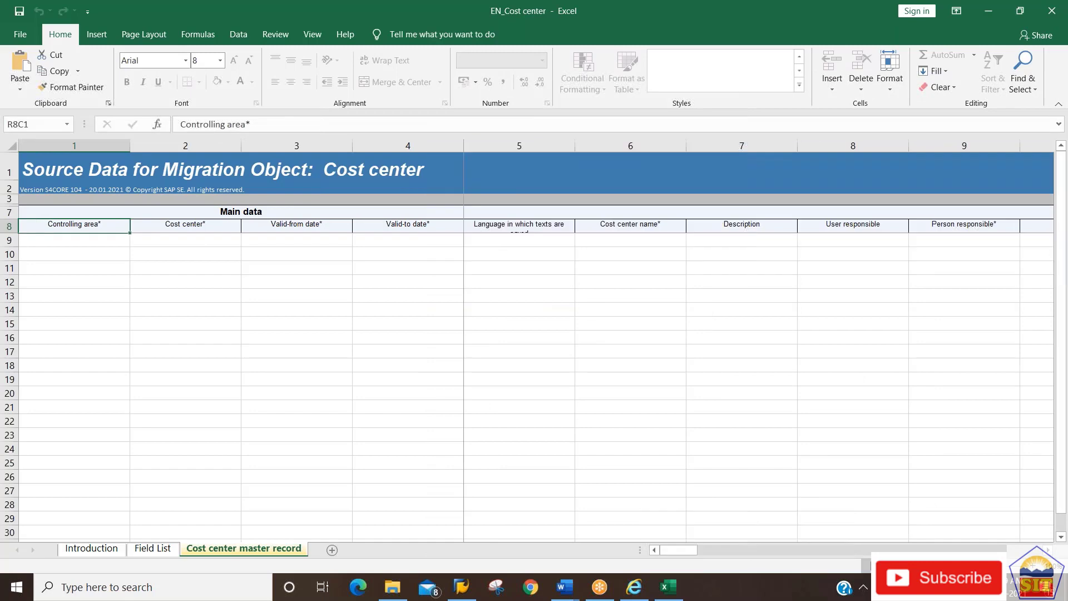
{"action": "key", "text": "Right"}
{"action": "key", "text": "Left"}
{"action": "key", "text": "Right"}
{"action": "key", "text": "Right"}
{"action": "key", "text": "Right"}
{"action": "key", "text": "Left"}
{"action": "key", "text": "Left"}
{"action": "key", "text": "Left"}
{"action": "key", "text": "Right"}
{"action": "key", "text": "Right"}
{"action": "key", "text": "Right"}
{"action": "key", "text": "Right"}
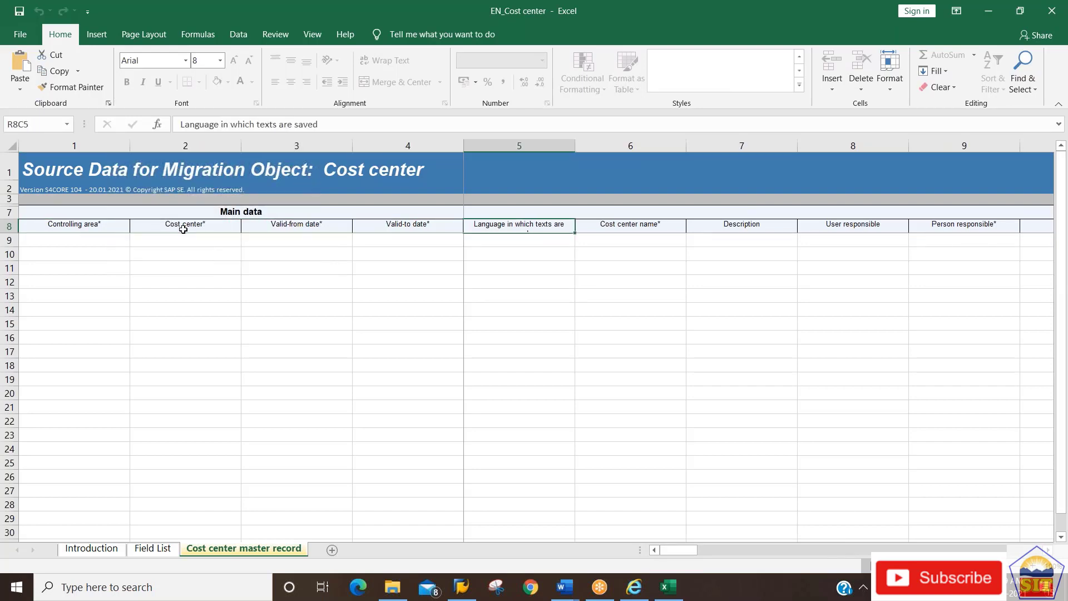
{"action": "key", "text": "Right"}
{"action": "key", "text": "Right"}
{"action": "key", "text": "Left"}
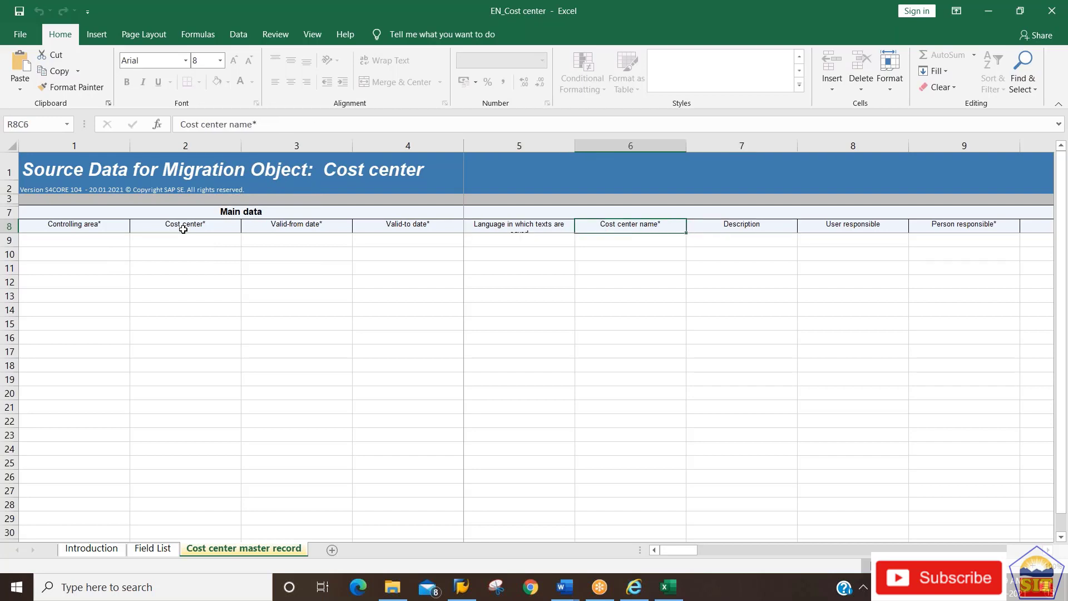
{"action": "key", "text": "Right"}
{"action": "key", "text": "Right"}
{"action": "key", "text": "Right"}
{"action": "key", "text": "Right"}
{"action": "key", "text": "Right"}
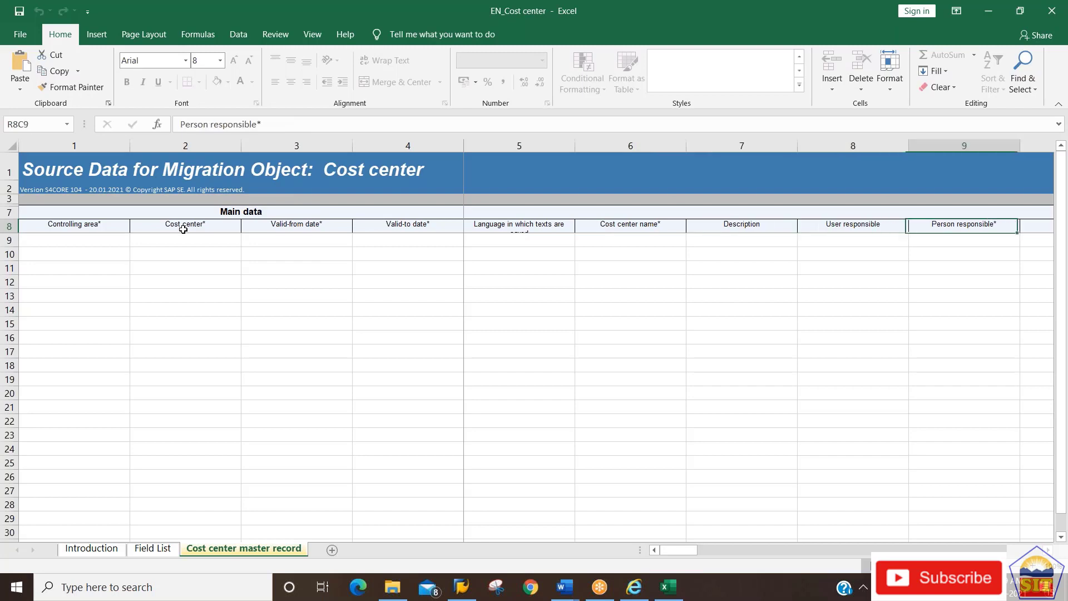
{"action": "key", "text": "Left"}
{"action": "key", "text": "Left"}
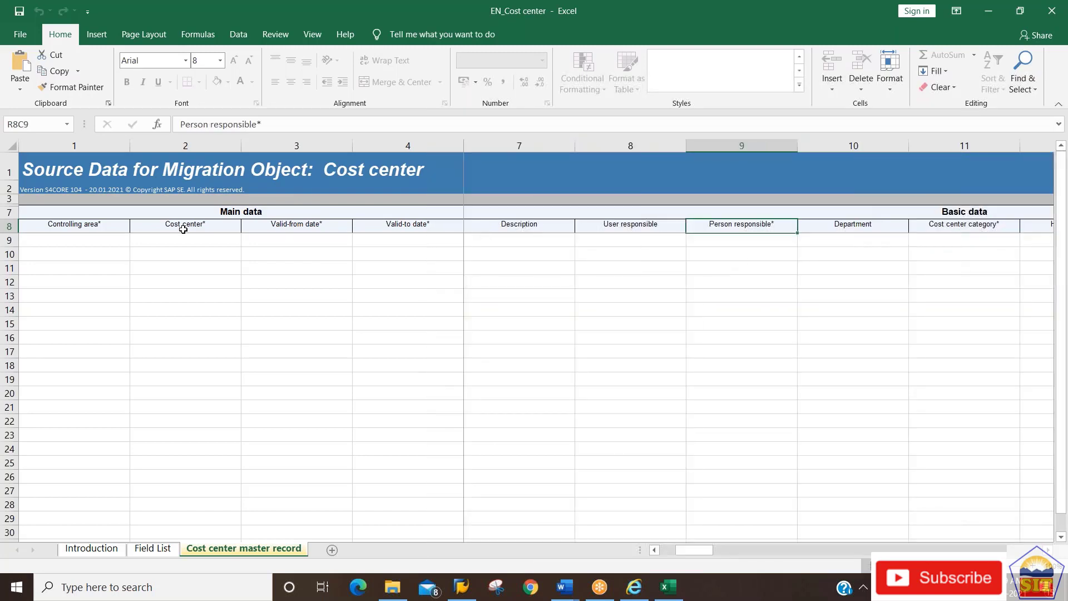
{"action": "key", "text": "Right"}
{"action": "key", "text": "Right"}
{"action": "key", "text": "Right"}
{"action": "key", "text": "Right"}
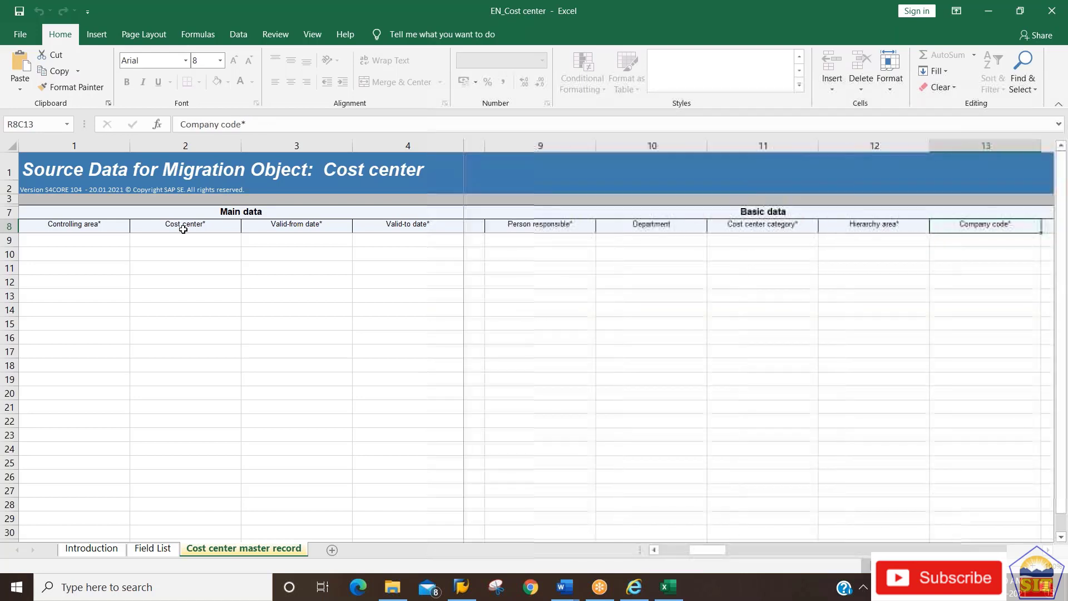
{"action": "key", "text": "Left"}
{"action": "key", "text": "Left"}
{"action": "key", "text": "Right"}
{"action": "key", "text": "Right"}
{"action": "key", "text": "Right"}
{"action": "key", "text": "Right"}
{"action": "key", "text": "Right"}
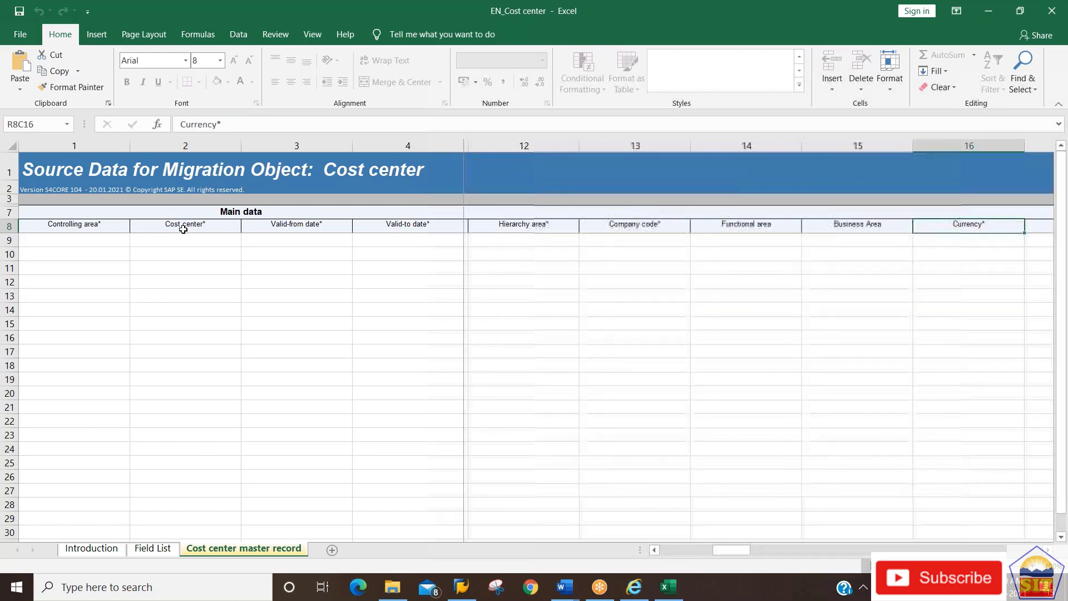
{"action": "key", "text": "Left"}
{"action": "key", "text": "Left"}
{"action": "key", "text": "Right"}
{"action": "key", "text": "Right"}
{"action": "key", "text": "Right"}
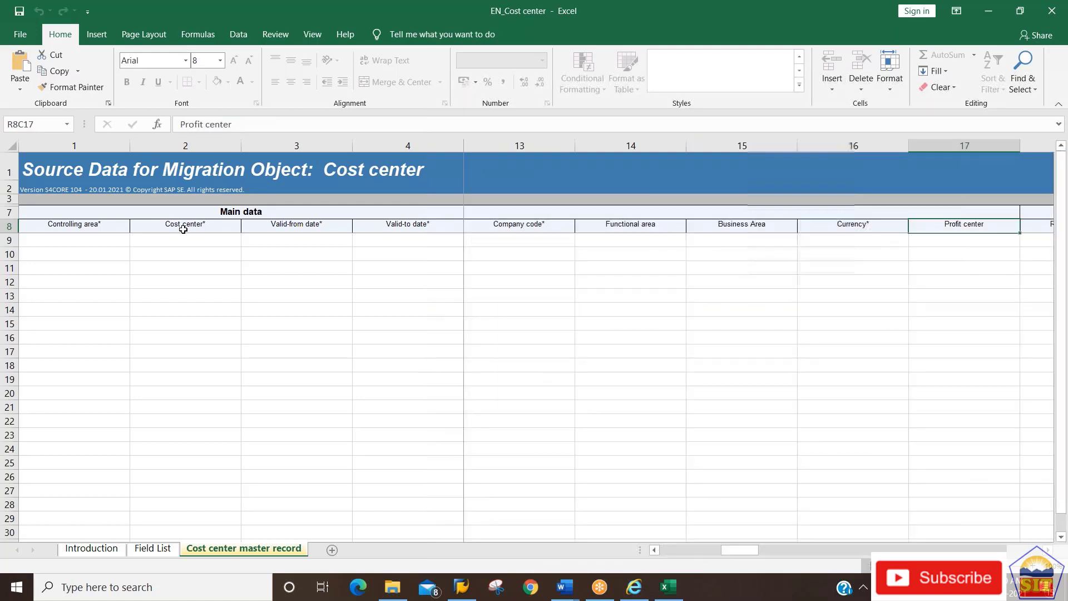
{"action": "key", "text": "Right"}
{"action": "key", "text": "Right"}
{"action": "key", "text": "Right"}
{"action": "key", "text": "Right"}
{"action": "key", "text": "Right"}
{"action": "key", "text": "Right"}
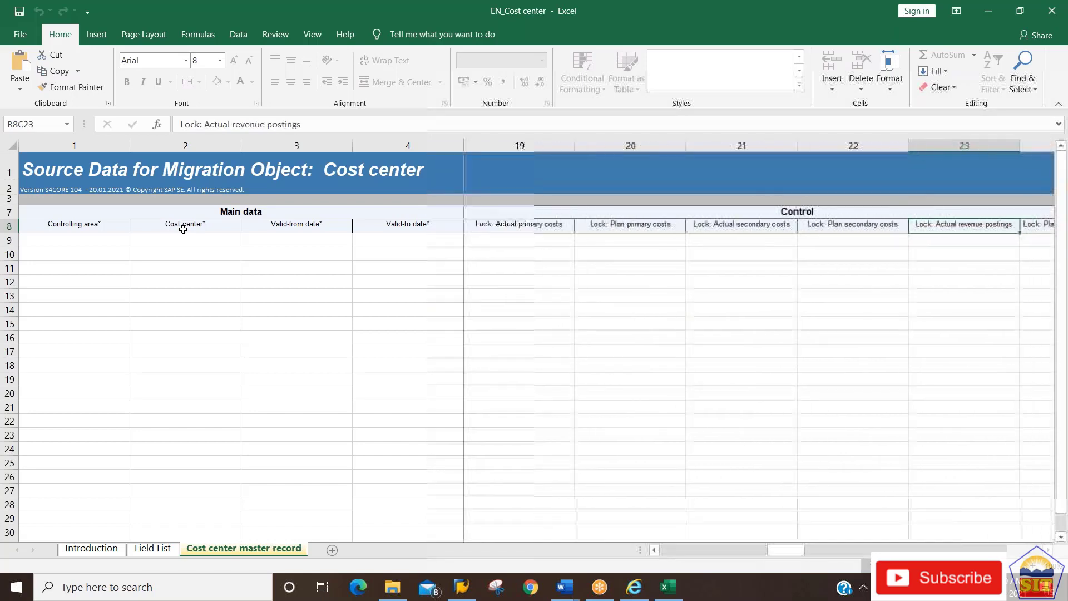
Review the lock, address and Printer destination headers, then bring up SAP Logon.
{"action": "key", "text": "Left"}
{"action": "key", "text": "Left"}
{"action": "key", "text": "Right"}
{"action": "key", "text": "Right"}
{"action": "key", "text": "Right"}
{"action": "key", "text": "Left"}
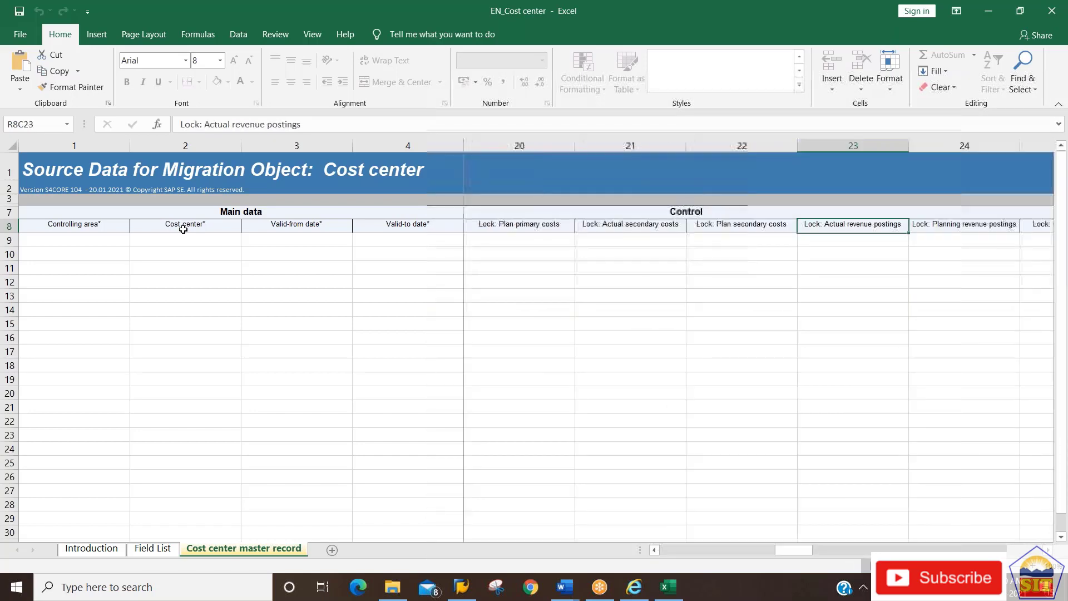
{"action": "key", "text": "Left"}
{"action": "key", "text": "Left"}
{"action": "key", "text": "Left"}
{"action": "key", "text": "Left"}
{"action": "key", "text": "Left"}
{"action": "key", "text": "Left"}
{"action": "key", "text": "Left"}
{"action": "key", "text": "Left"}
{"action": "key", "text": "Left"}
{"action": "key", "text": "Left"}
{"action": "key", "text": "Left"}
{"action": "key", "text": "Left"}
{"action": "key", "text": "Left"}
{"action": "key", "text": "Left"}
{"action": "key", "text": "Left"}
{"action": "key", "text": "Left"}
{"action": "key", "text": "Left"}
{"action": "key", "text": "Left"}
{"action": "key", "text": "Left"}
{"action": "key", "text": "Left"}
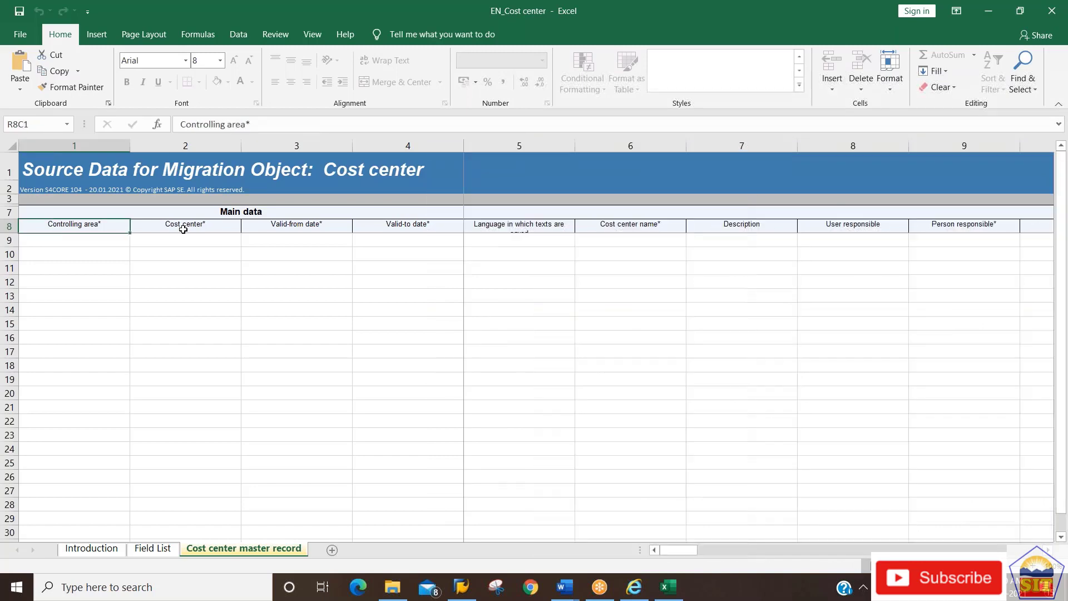
{"action": "key", "text": "Right"}
{"action": "key", "text": "Right"}
{"action": "key", "text": "Right"}
{"action": "key", "text": "Right"}
{"action": "key", "text": "Right"}
{"action": "key", "text": "Right"}
{"action": "key", "text": "Right"}
{"action": "key", "text": "Right"}
{"action": "key", "text": "Right"}
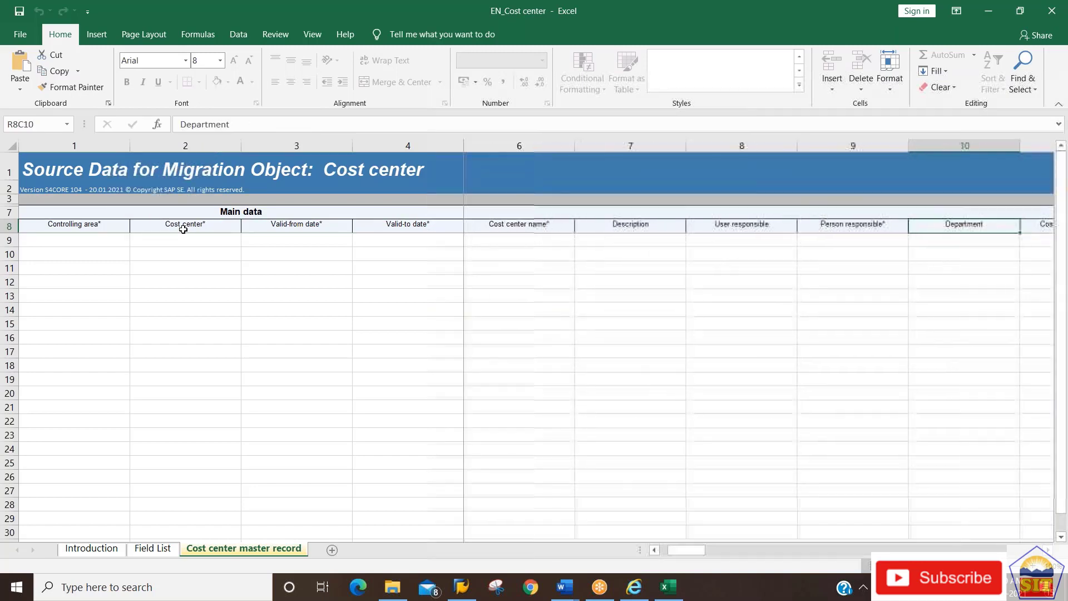
{"action": "key", "text": "Right"}
{"action": "key", "text": "Right"}
{"action": "key", "text": "Right"}
{"action": "key", "text": "Right"}
{"action": "key", "text": "Right"}
{"action": "key", "text": "Right"}
{"action": "key", "text": "Right"}
{"action": "key", "text": "Right"}
{"action": "key", "text": "Right"}
{"action": "key", "text": "Right"}
{"action": "key", "text": "Right"}
{"action": "key", "text": "Right"}
{"action": "key", "text": "Right"}
{"action": "key", "text": "Right"}
{"action": "key", "text": "Right"}
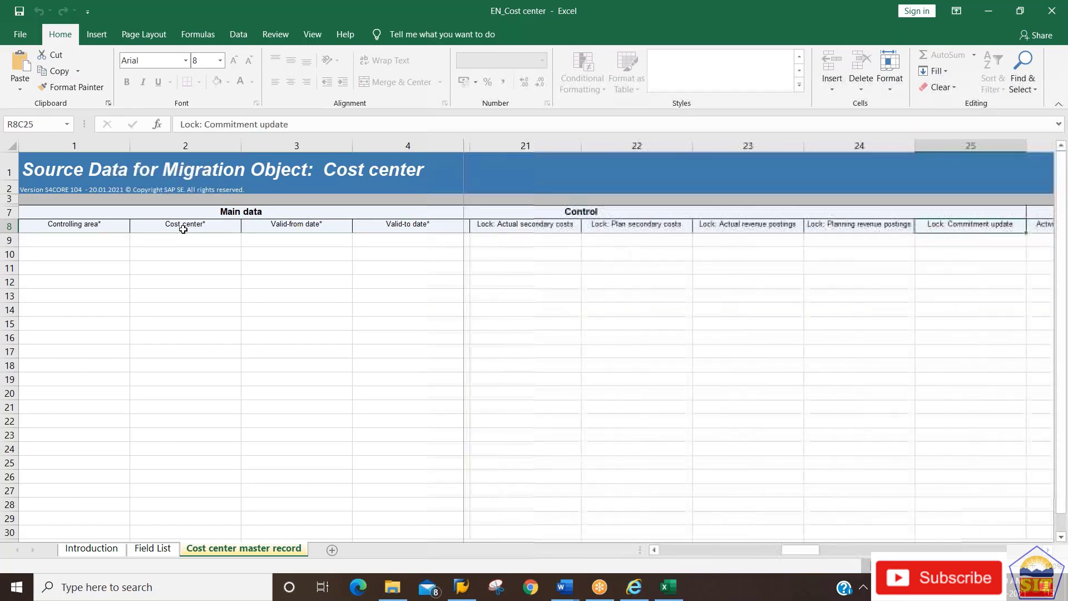
{"action": "key", "text": "Right"}
{"action": "key", "text": "Right"}
{"action": "key", "text": "Right"}
{"action": "key", "text": "Right"}
{"action": "key", "text": "Right"}
{"action": "key", "text": "Right"}
{"action": "key", "text": "Right"}
{"action": "key", "text": "Right"}
{"action": "key", "text": "Right"}
{"action": "key", "text": "Right"}
{"action": "key", "text": "Right"}
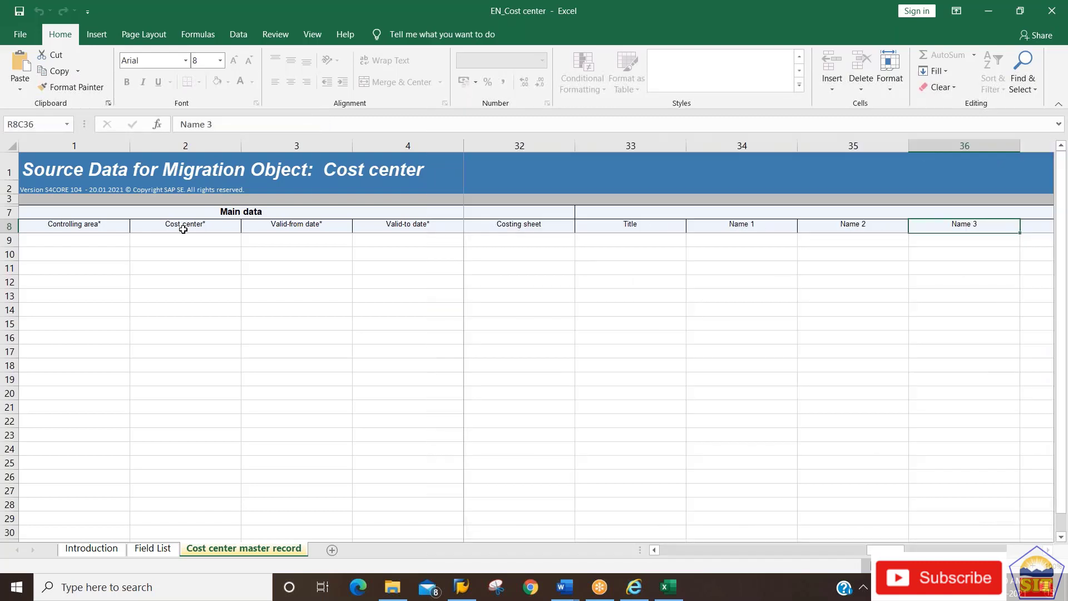
{"action": "key", "text": "Right"}
{"action": "key", "text": "Right"}
{"action": "key", "text": "Right"}
{"action": "key", "text": "Right"}
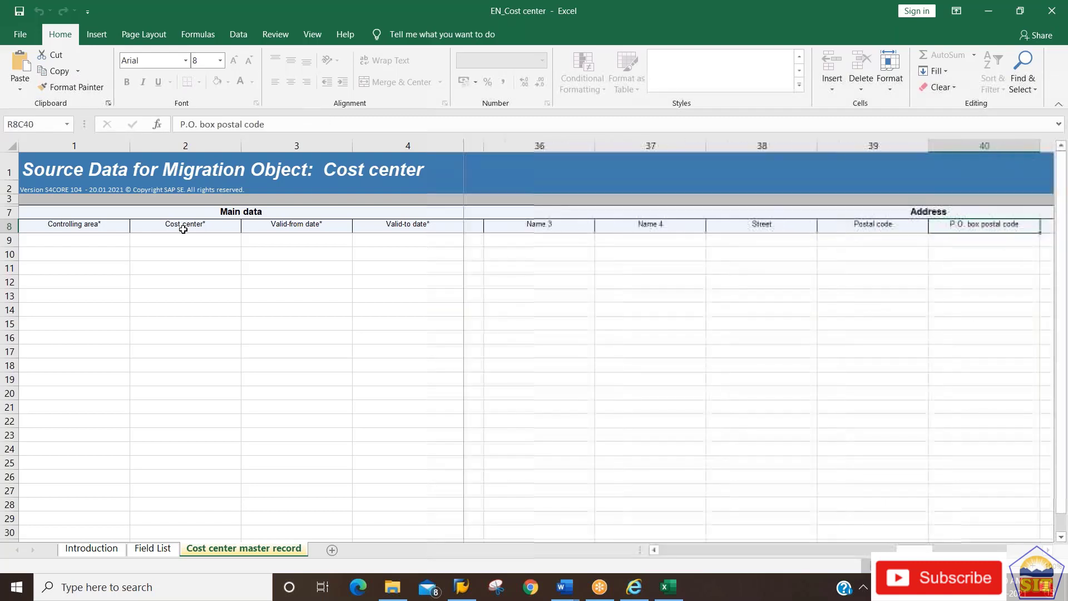
{"action": "key", "text": "Right"}
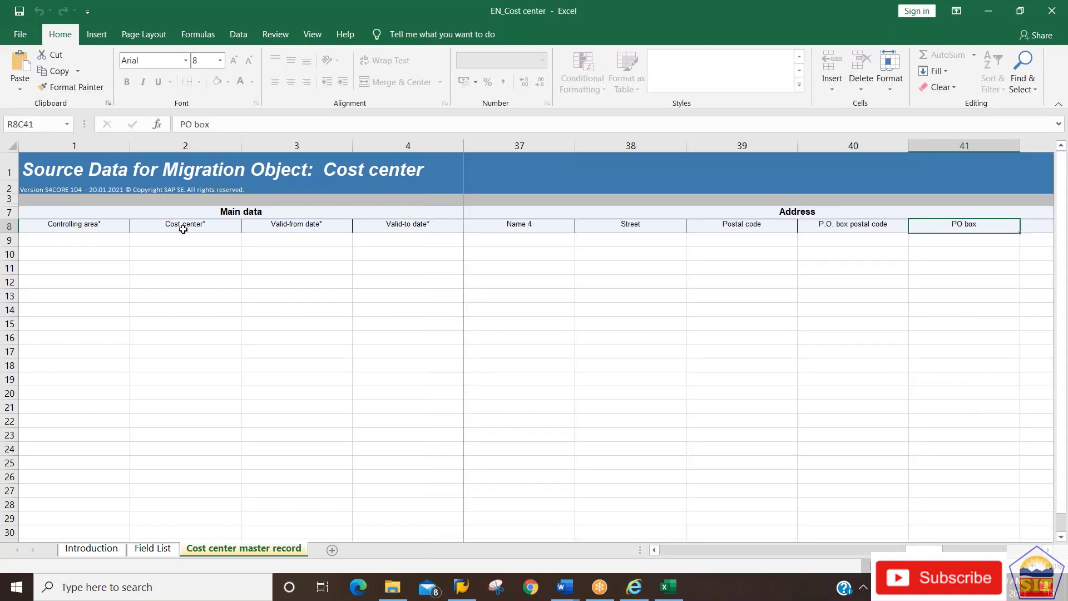
{"action": "key", "text": "Right"}
{"action": "key", "text": "Right"}
{"action": "key", "text": "Right"}
{"action": "key", "text": "Right"}
{"action": "key", "text": "Right"}
{"action": "key", "text": "Right"}
{"action": "key", "text": "Right"}
{"action": "key", "text": "Right"}
{"action": "key", "text": "Right"}
{"action": "key", "text": "Right"}
{"action": "key", "text": "Right"}
{"action": "key", "text": "Right"}
{"action": "key", "text": "Right"}
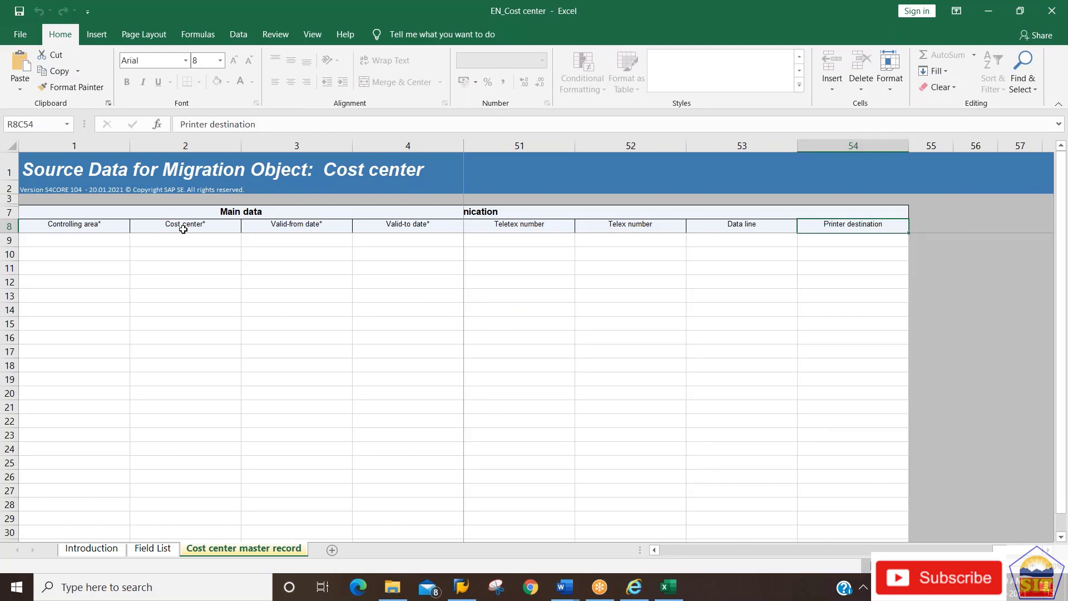
{"action": "key", "text": "Left"}
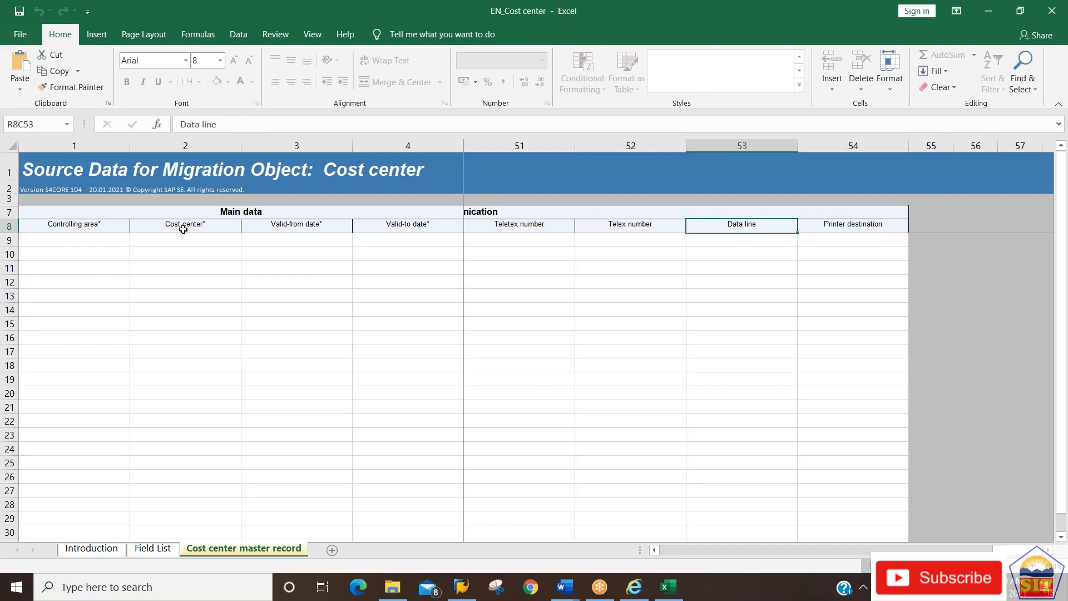
{"action": "key", "text": "Right"}
{"action": "key", "text": "Left"}
{"action": "key", "text": "Left"}
{"action": "key", "text": "Left"}
{"action": "key", "text": "Left"}
{"action": "key", "text": "Left"}
{"action": "key", "text": "Left"}
{"action": "key", "text": "Left"}
{"action": "key", "text": "Left"}
{"action": "key", "text": "Left"}
{"action": "key", "text": "Left"}
{"action": "key", "text": "Left"}
{"action": "key", "text": "Left"}
{"action": "key", "text": "Left"}
{"action": "key", "text": "Left"}
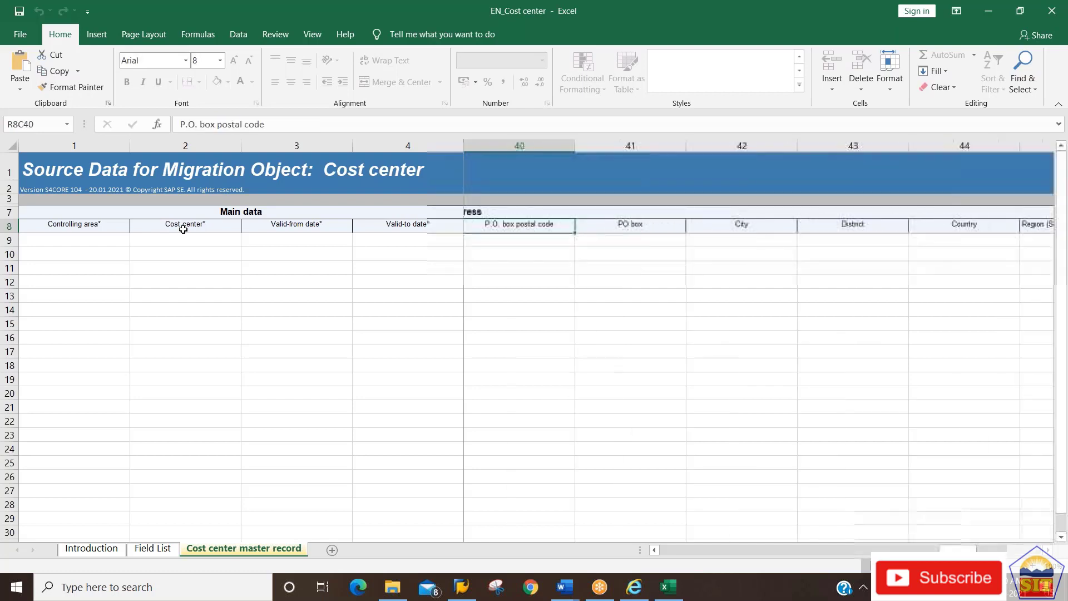
{"action": "key", "text": "Left"}
{"action": "key", "text": "Left"}
{"action": "key", "text": "Left"}
{"action": "key", "text": "Left"}
{"action": "key", "text": "Left"}
{"action": "key", "text": "Left"}
{"action": "key", "text": "Left"}
{"action": "key", "text": "Right"}
{"action": "key", "text": "Right"}
{"action": "key", "text": "Left"}
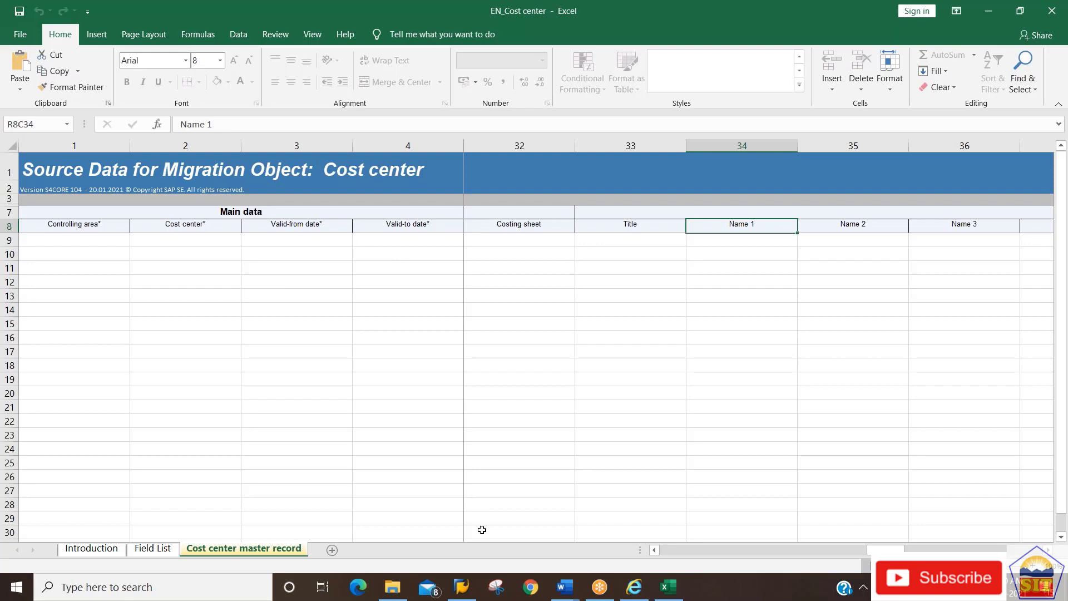
{"action": "left_click", "coordinate": [465, 593]}
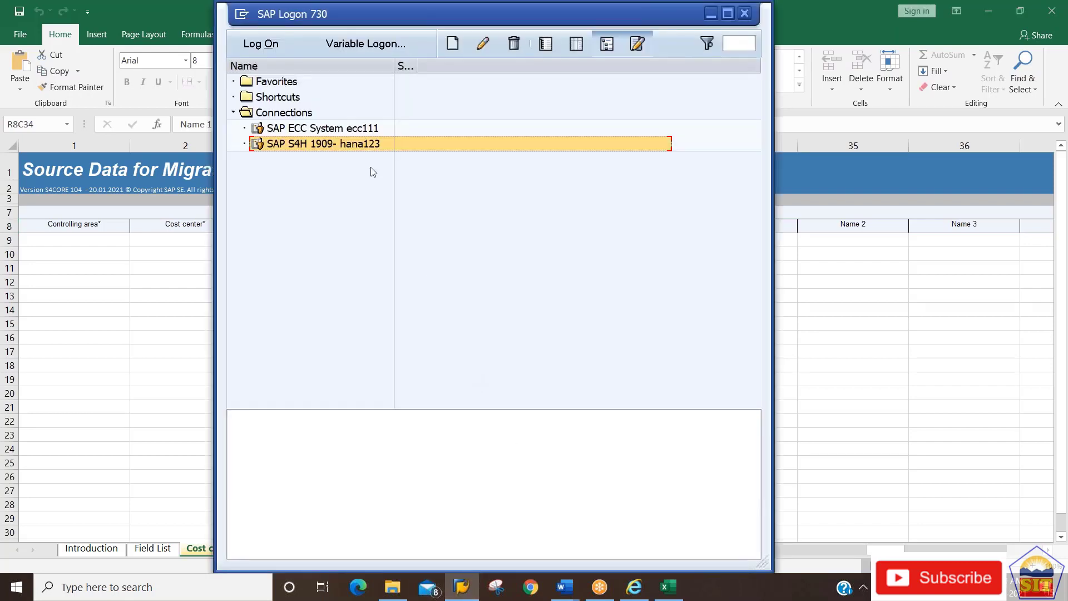
Log on to SAP S4H 1909- hana123 and start the Migration Object Modeler transaction.
{"action": "double_click", "coordinate": [354, 144]}
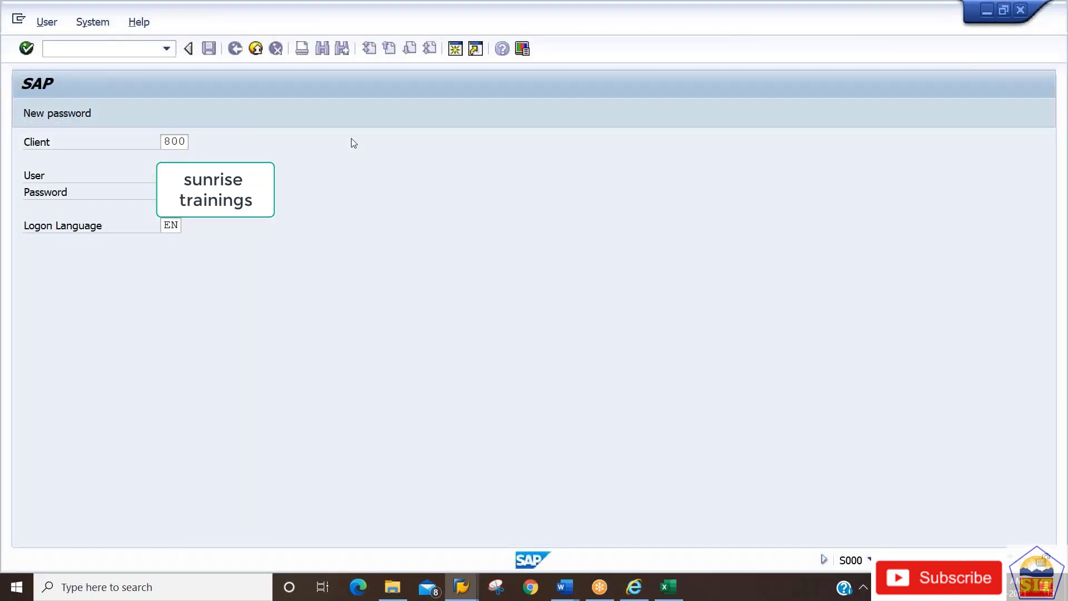
{"action": "key", "text": "Return"}
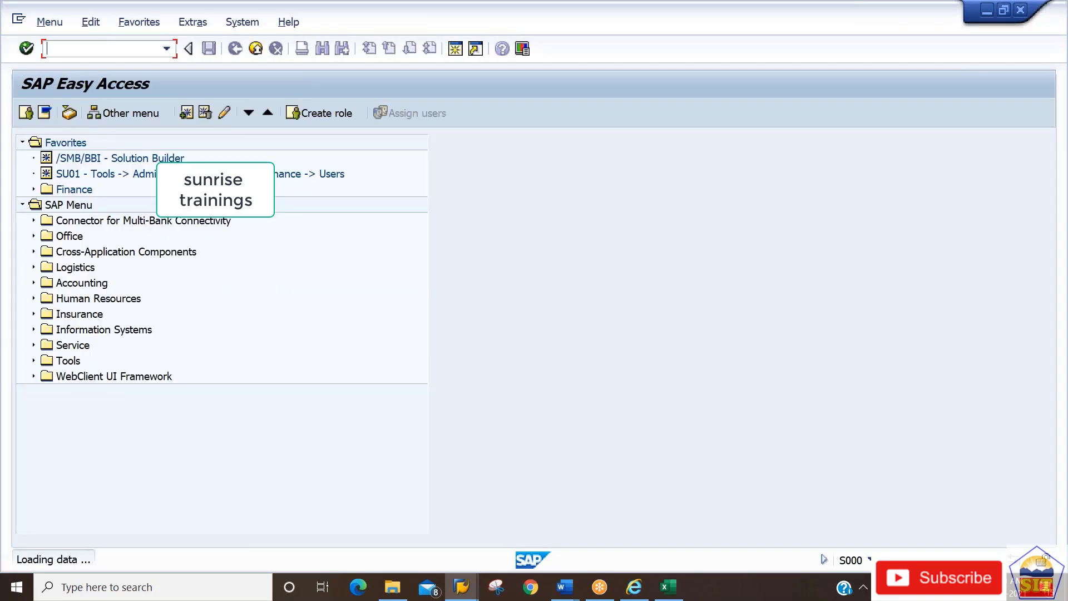
{"action": "type", "text": "mt"}
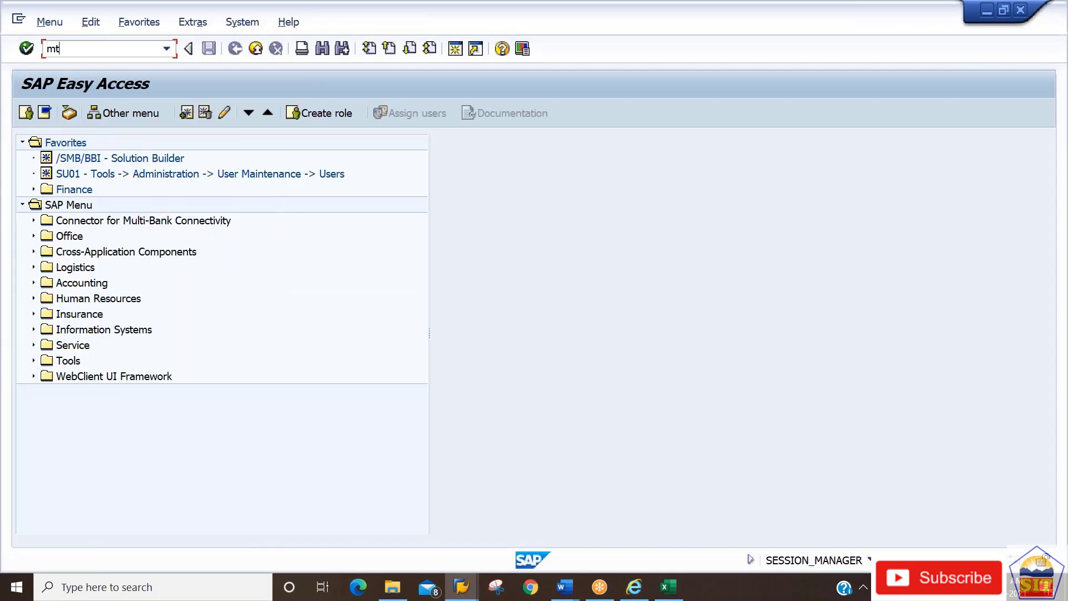
{"action": "type", "text": "inom"}
{"action": "key", "text": "BackSpace"}
{"action": "key", "text": "BackSpace"}
{"action": "key", "text": "BackSpace"}
{"action": "key", "text": "BackSpace"}
{"action": "key", "text": "BackSpace"}
{"action": "key", "text": "BackSpace"}
{"action": "type", "text": "lsmw"}
{"action": "key", "text": "Return"}
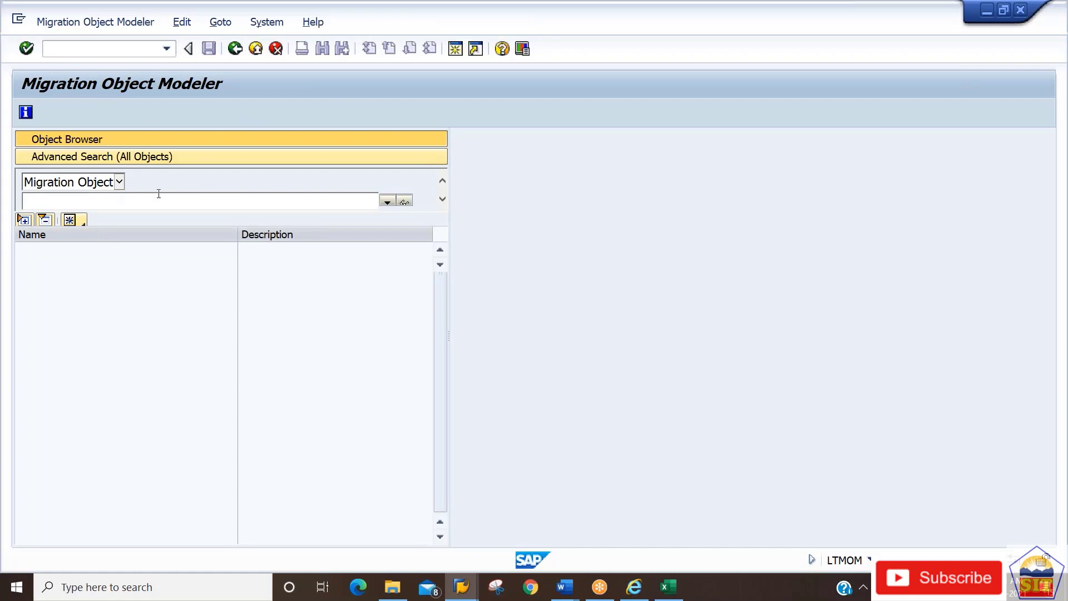
Search migration objects by project *2191* and open Z_KOSTL_MASTER_00F from Z_2191_Upload.
{"action": "left_click", "coordinate": [404, 201]}
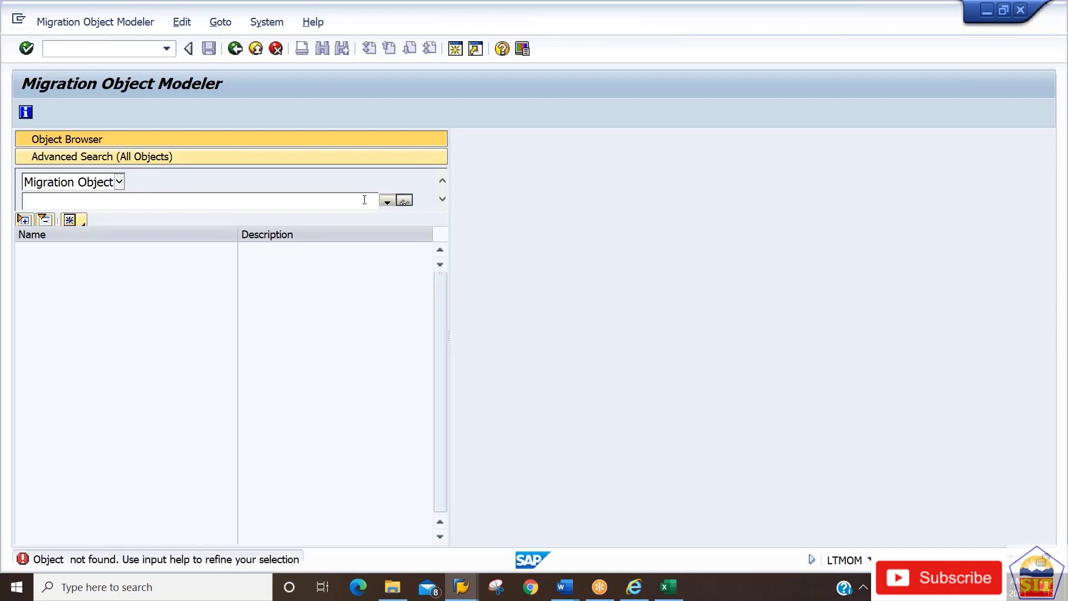
{"action": "left_click", "coordinate": [388, 203]}
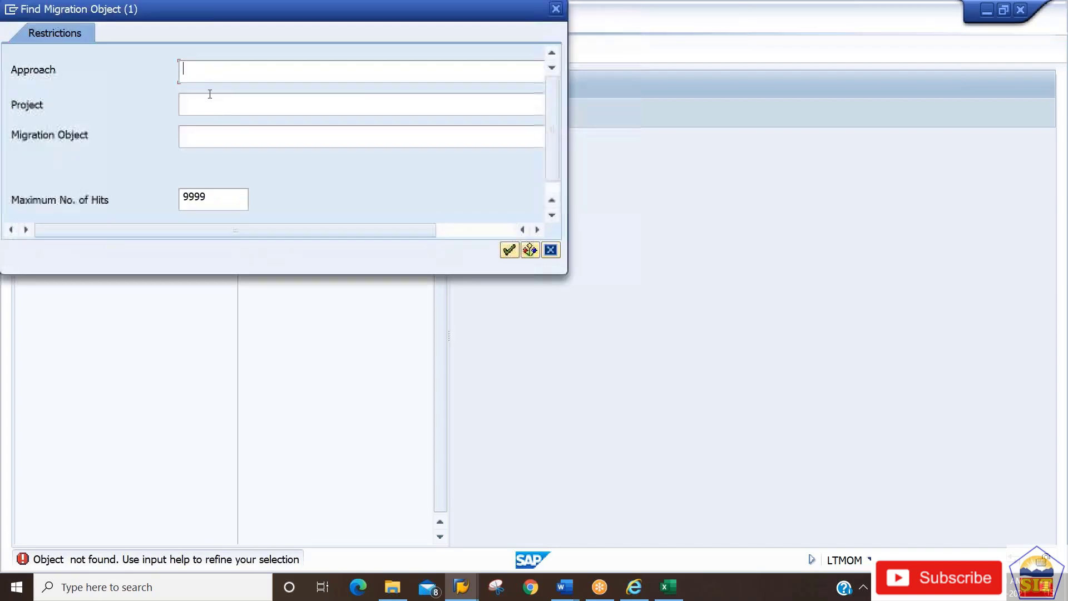
{"action": "left_click", "coordinate": [209, 103]}
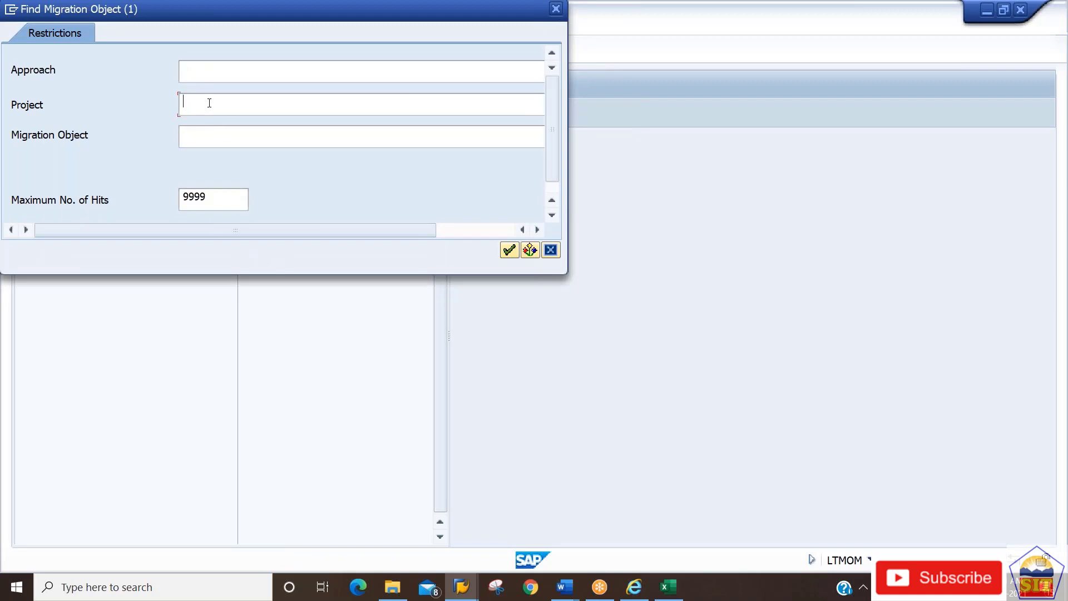
{"action": "type", "text": "*2191*"}
{"action": "key", "text": "Return"}
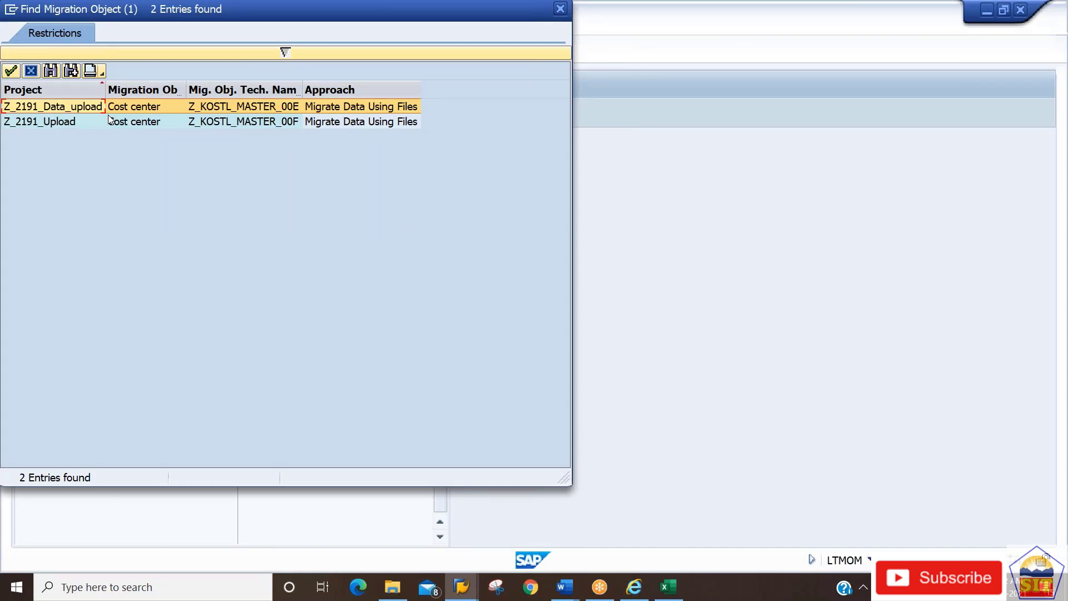
{"action": "left_click", "coordinate": [84, 125]}
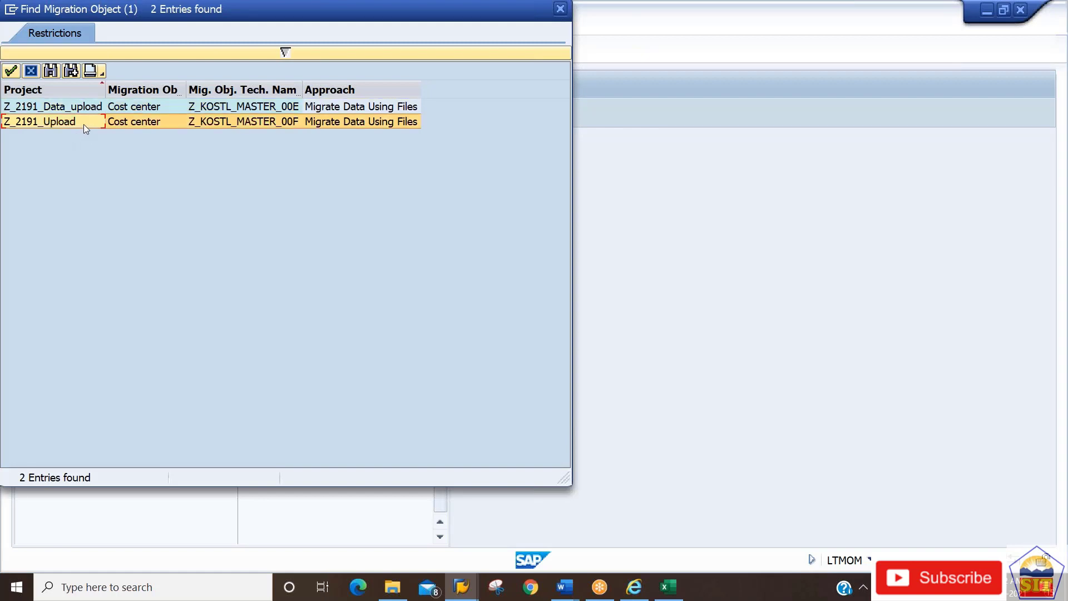
{"action": "double_click", "coordinate": [84, 125]}
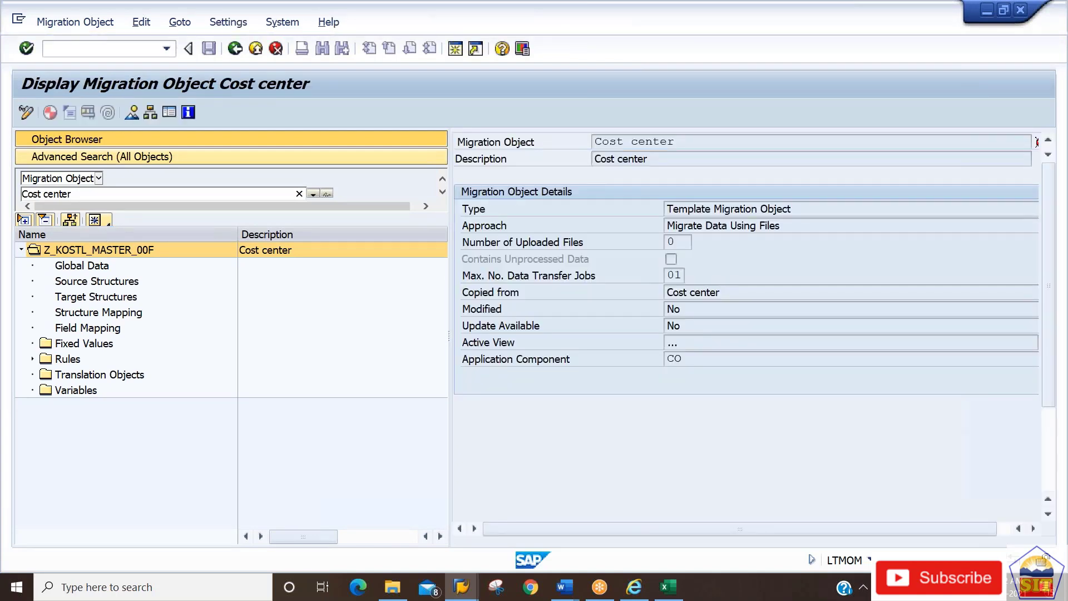
{"action": "left_click", "coordinate": [94, 285]}
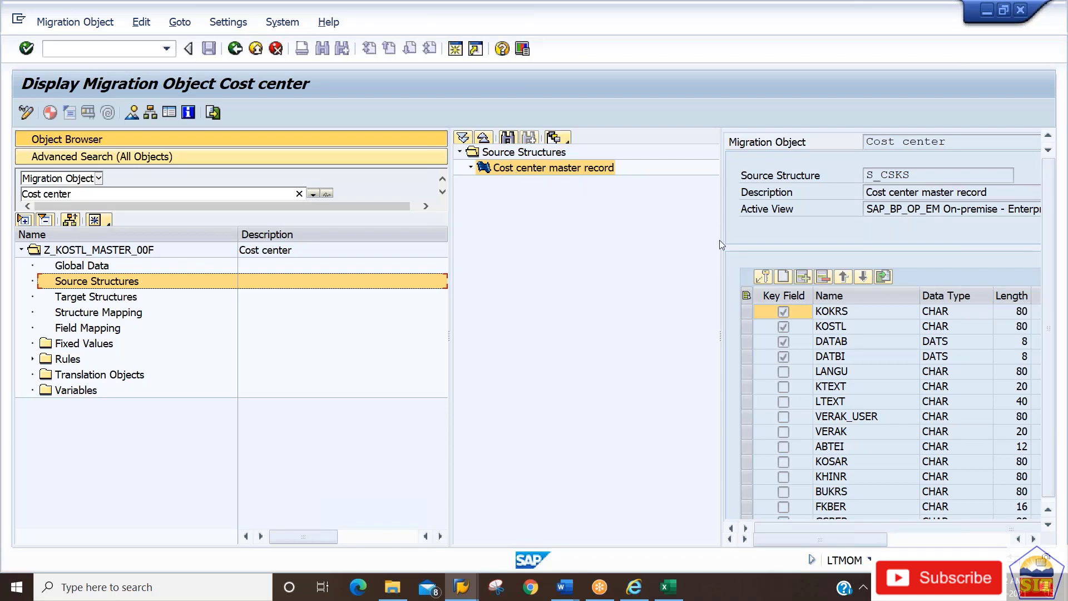
{"action": "left_click_drag", "start_coordinate": [719, 239], "coordinate": [493, 239]}
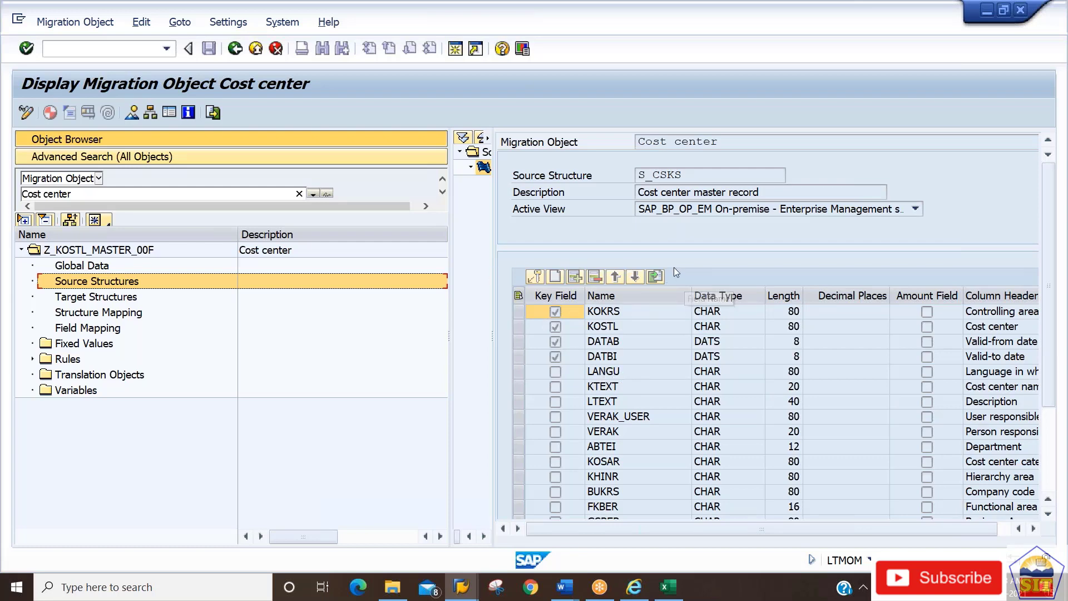
{"action": "left_click", "coordinate": [622, 340]}
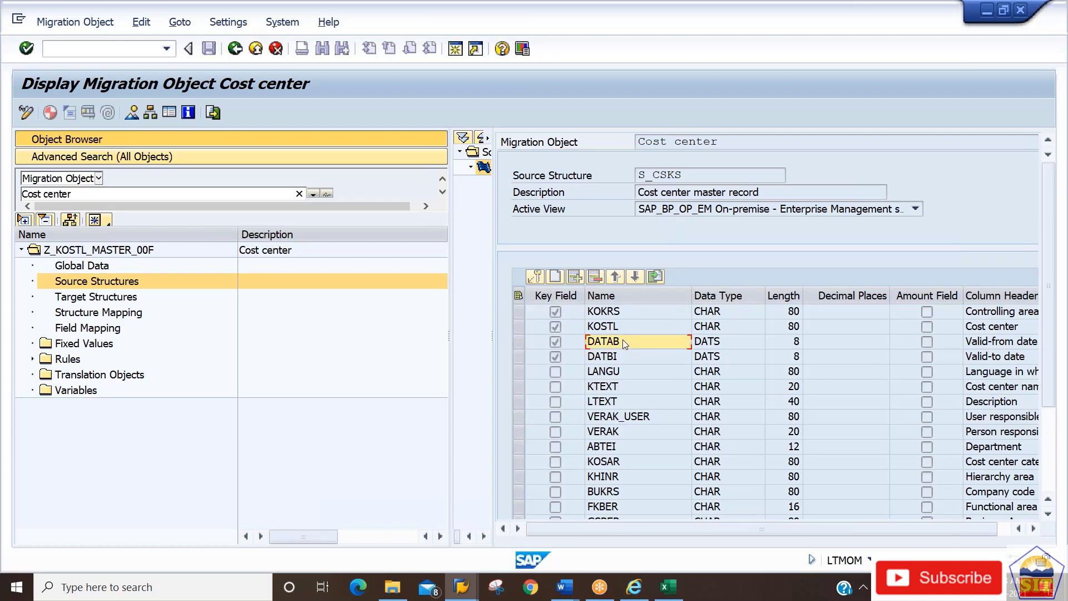
{"action": "scroll", "coordinate": [623, 339], "scroll_direction": "down", "scroll_amount": 5}
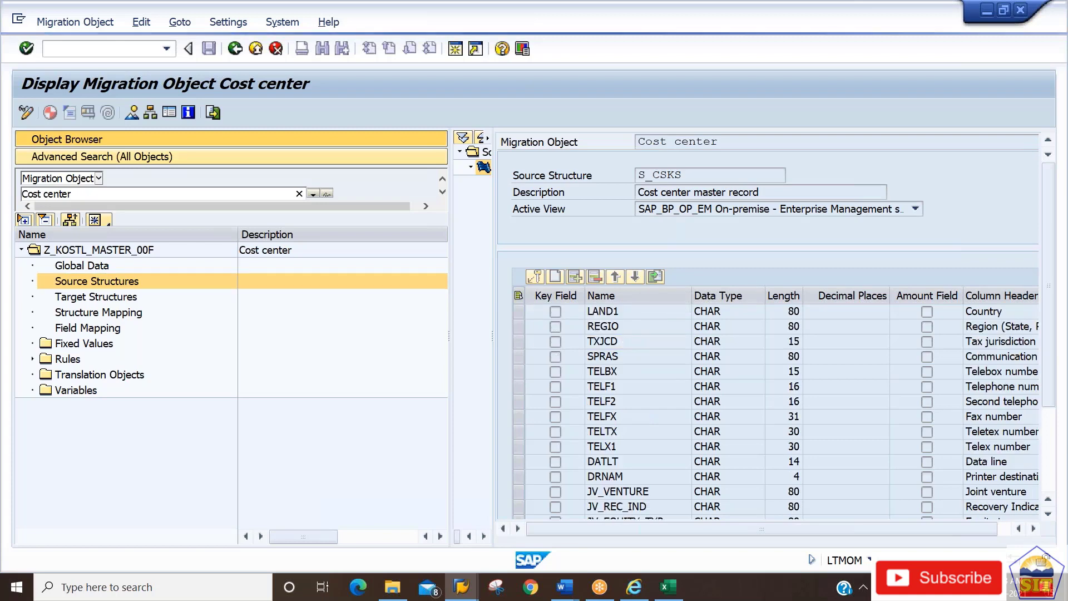
{"action": "scroll", "coordinate": [623, 339], "scroll_direction": "down", "scroll_amount": 2}
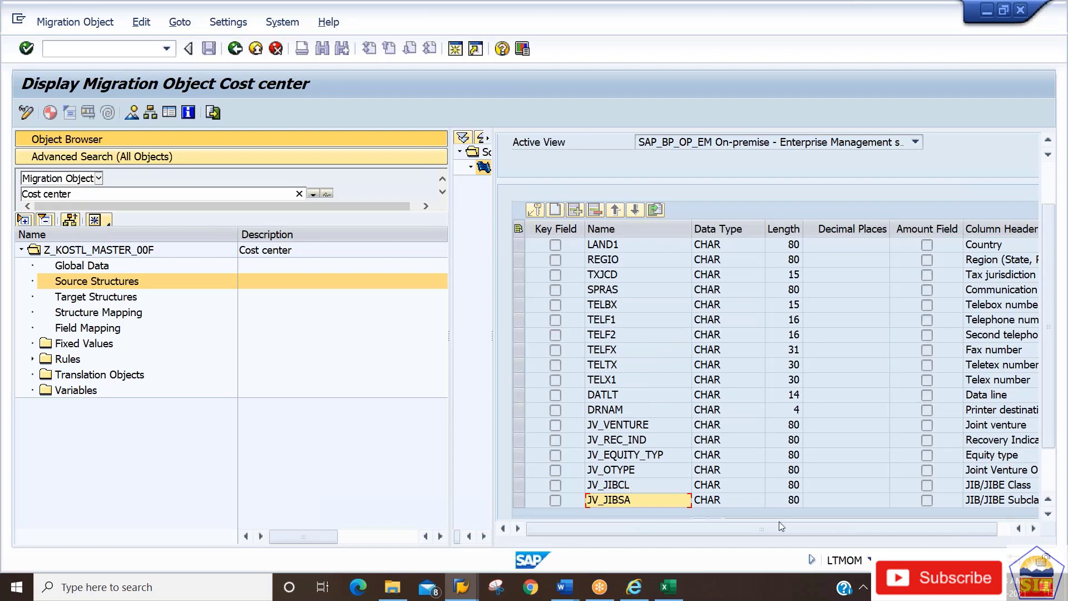
{"action": "left_click", "coordinate": [1003, 526]}
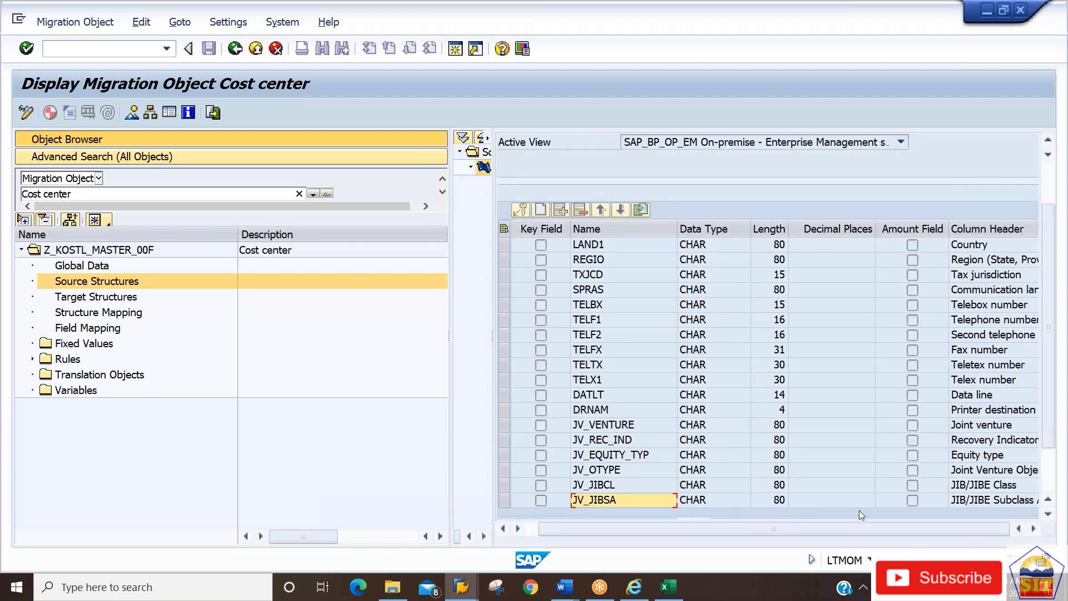
{"action": "left_click", "coordinate": [969, 500]}
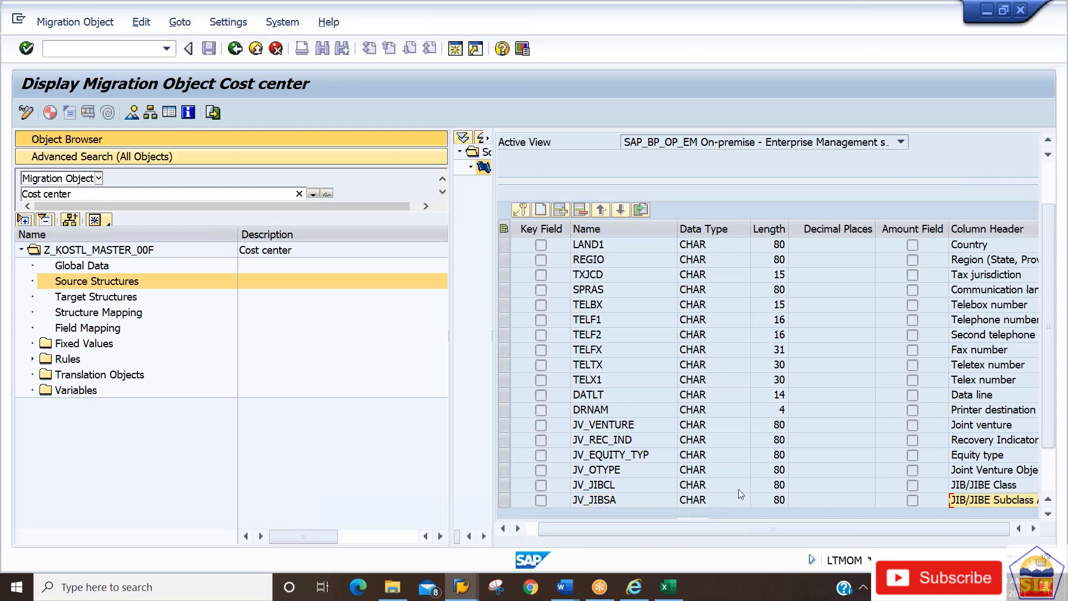
{"action": "left_click", "coordinate": [585, 472]}
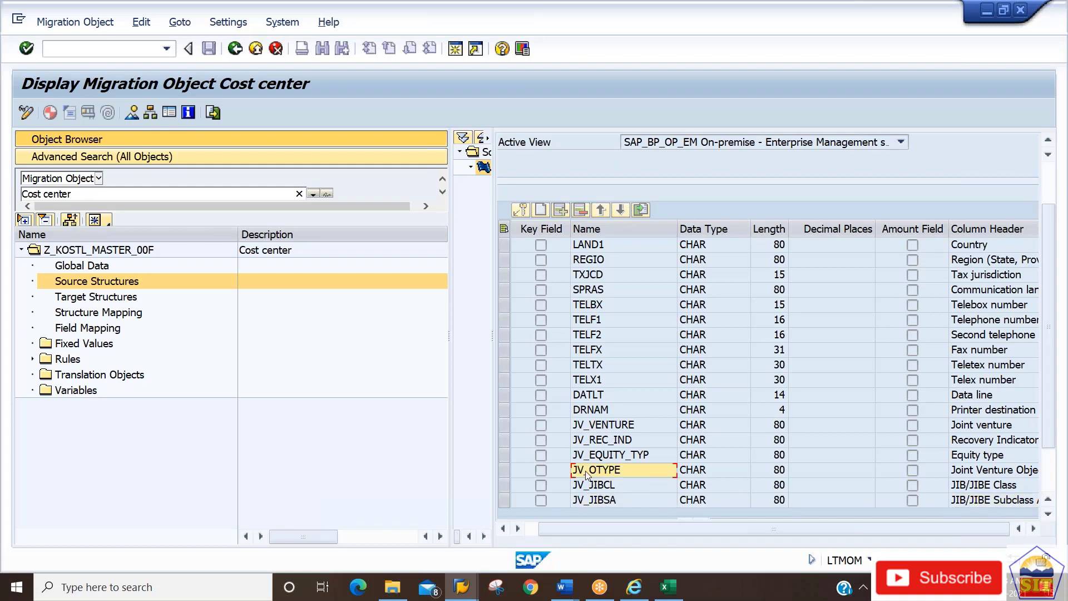
{"action": "key", "text": "ctrl+Home"}
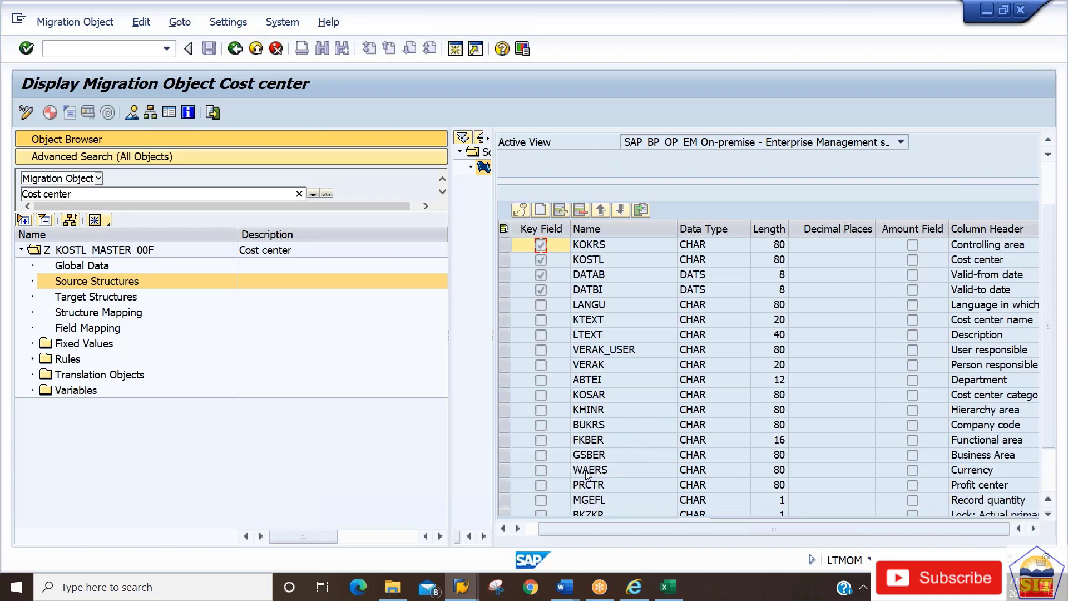
In change mode, append source field Z2191 with data type CHAR and length 10.
{"action": "left_click", "coordinate": [25, 114]}
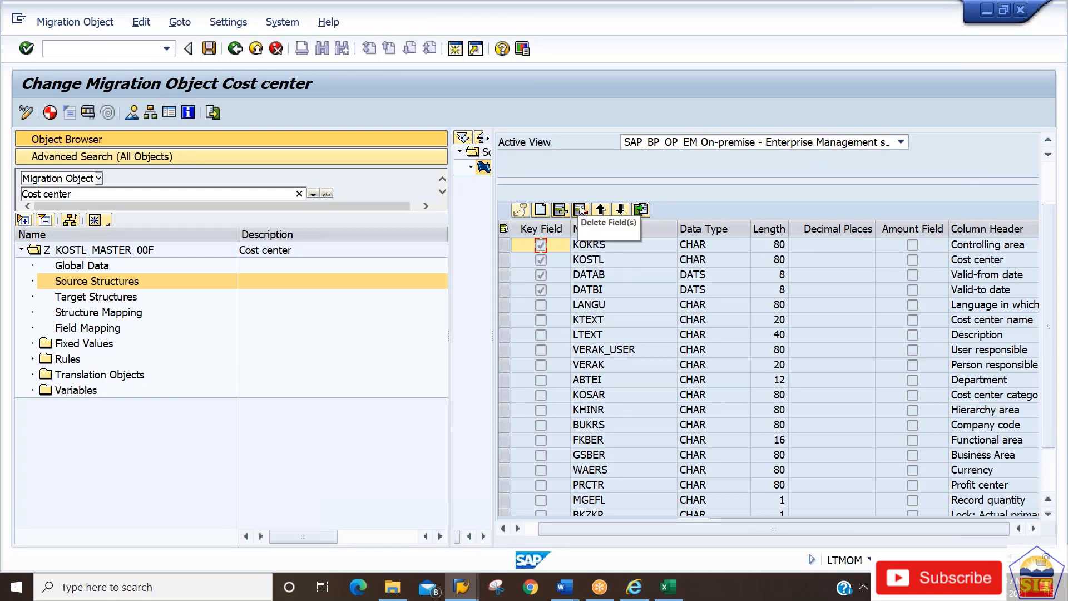
{"action": "left_click", "coordinate": [540, 210]}
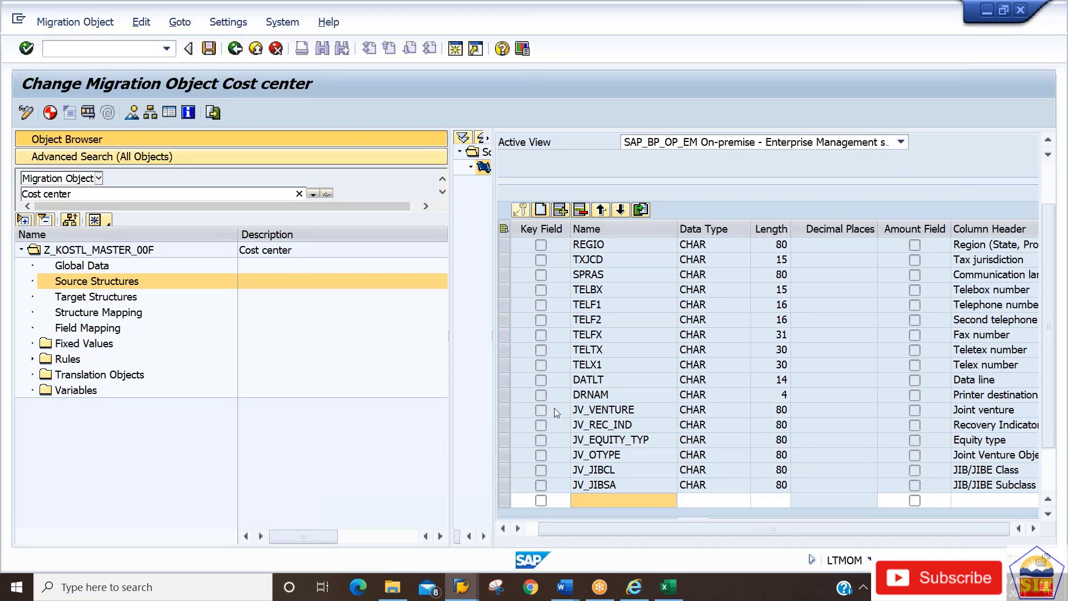
{"action": "left_click", "coordinate": [593, 502]}
{"action": "type", "text": "Z"}
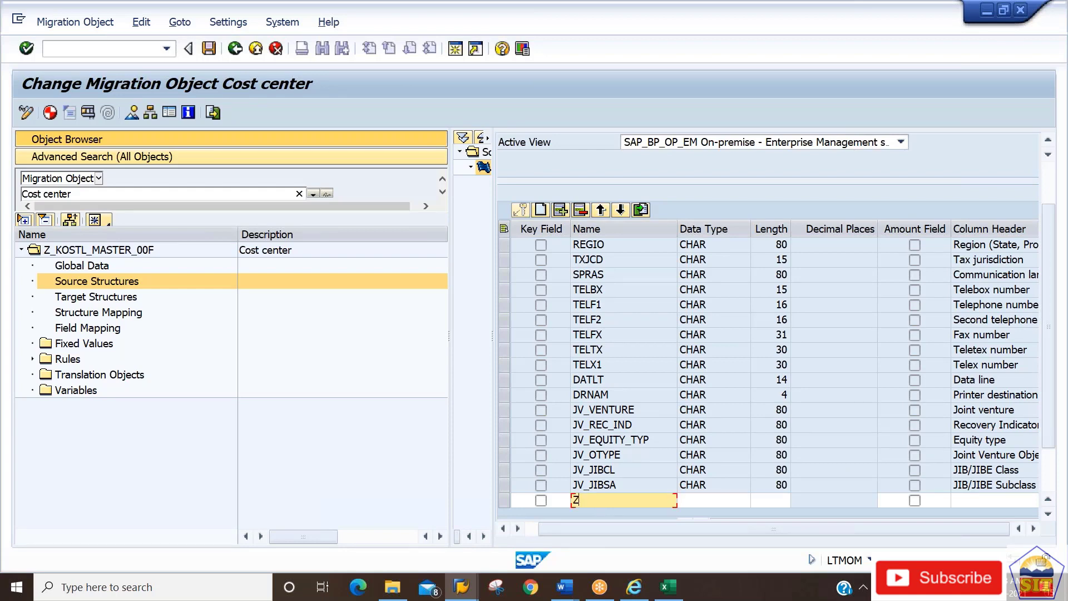
{"action": "type", "text": "2191"}
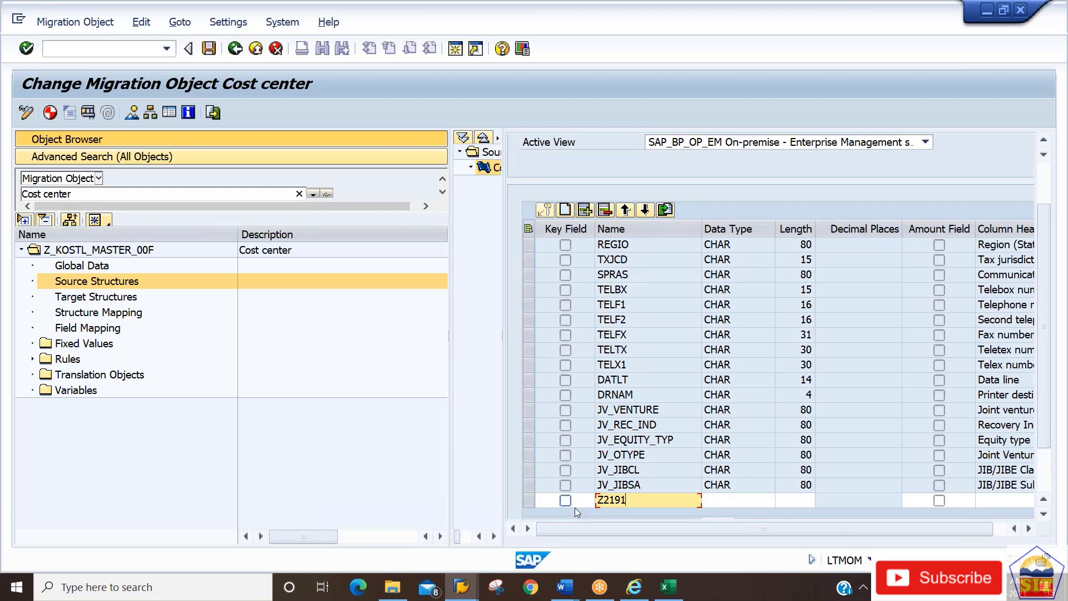
{"action": "key", "text": "Tab"}
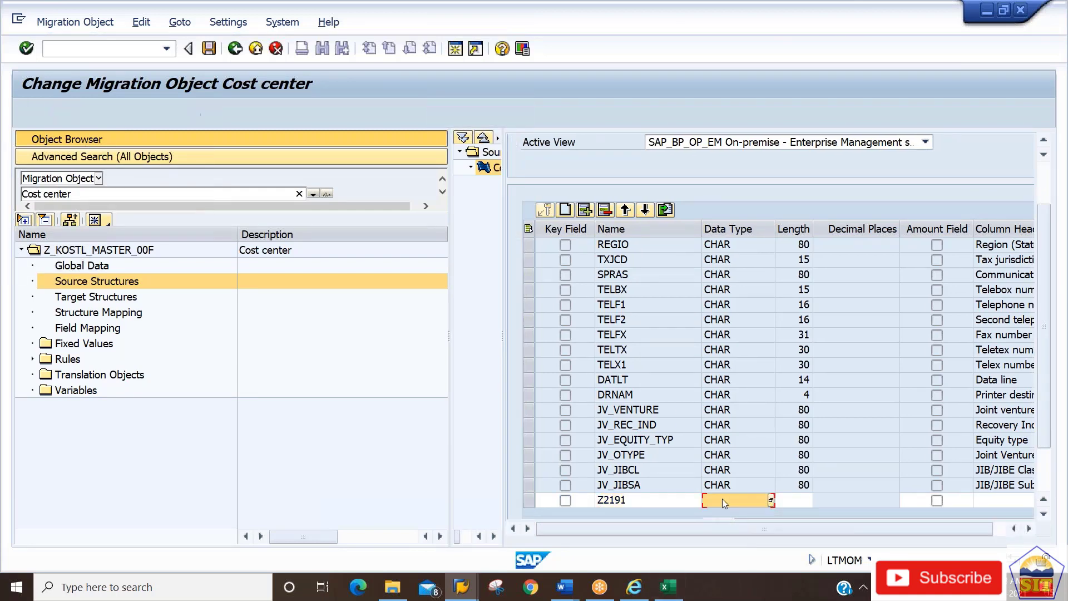
{"action": "left_click", "coordinate": [770, 500]}
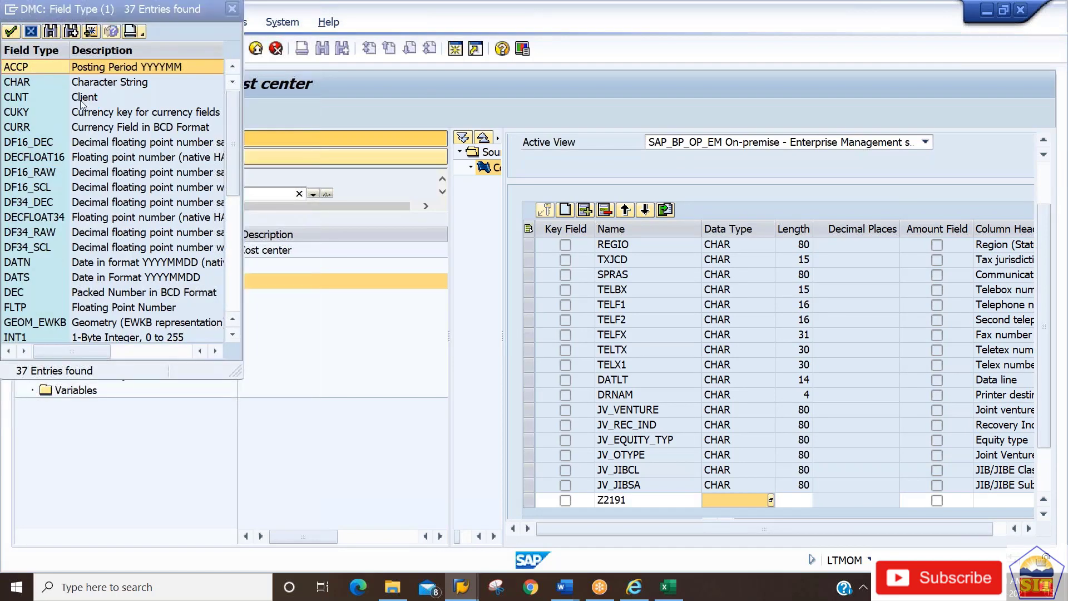
{"action": "left_click", "coordinate": [89, 83]}
{"action": "double_click", "coordinate": [89, 83]}
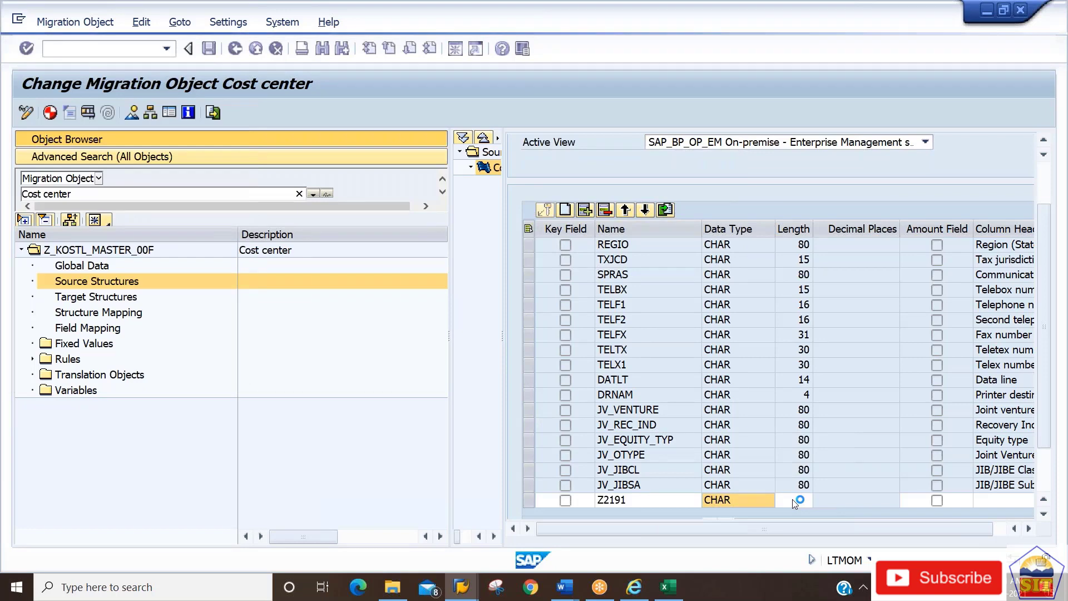
{"action": "left_click", "coordinate": [793, 499]}
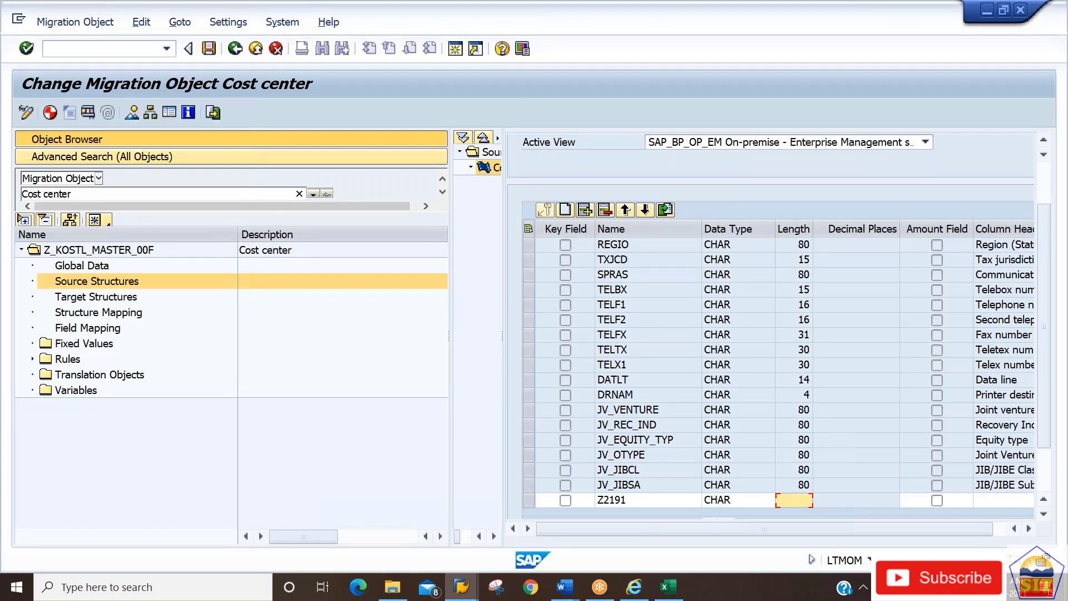
{"action": "type", "text": "10"}
{"action": "key", "text": "Tab"}
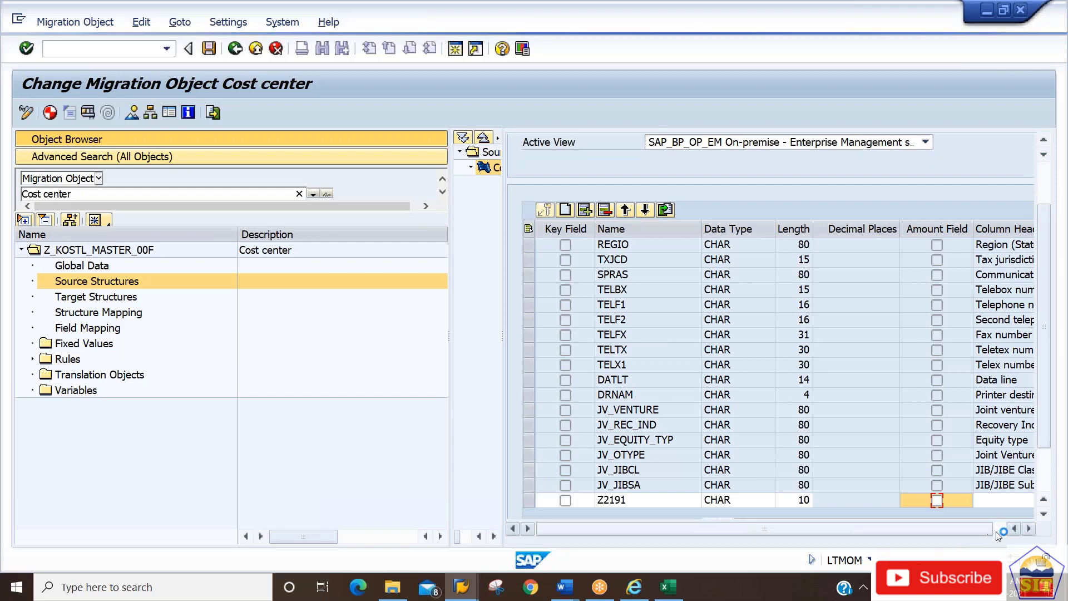
Give the new field the column header Custom2191 and save.
{"action": "left_click", "coordinate": [999, 531]}
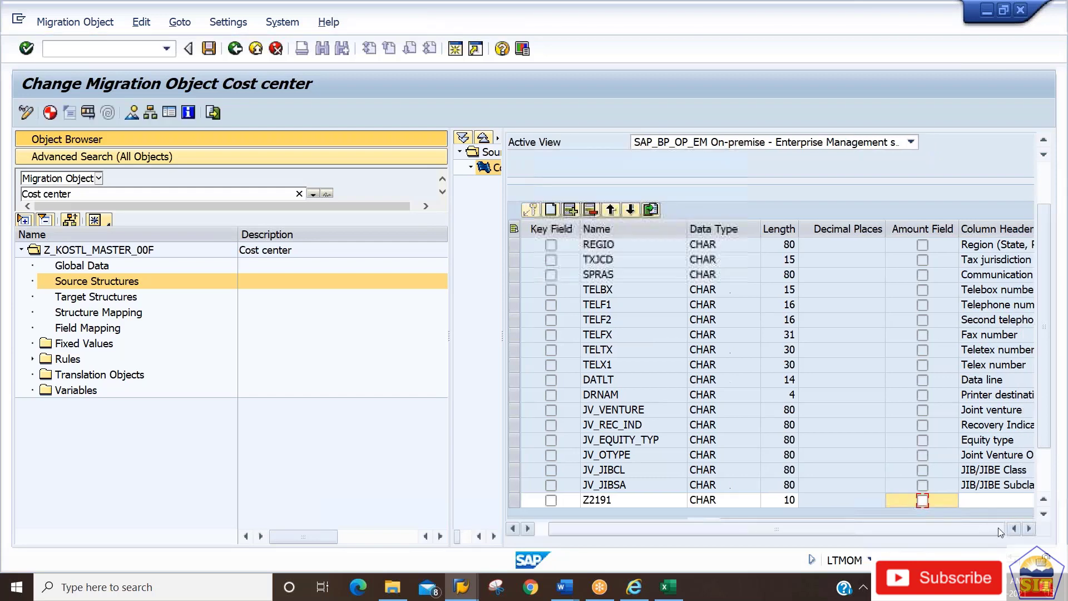
{"action": "left_click", "coordinate": [984, 499]}
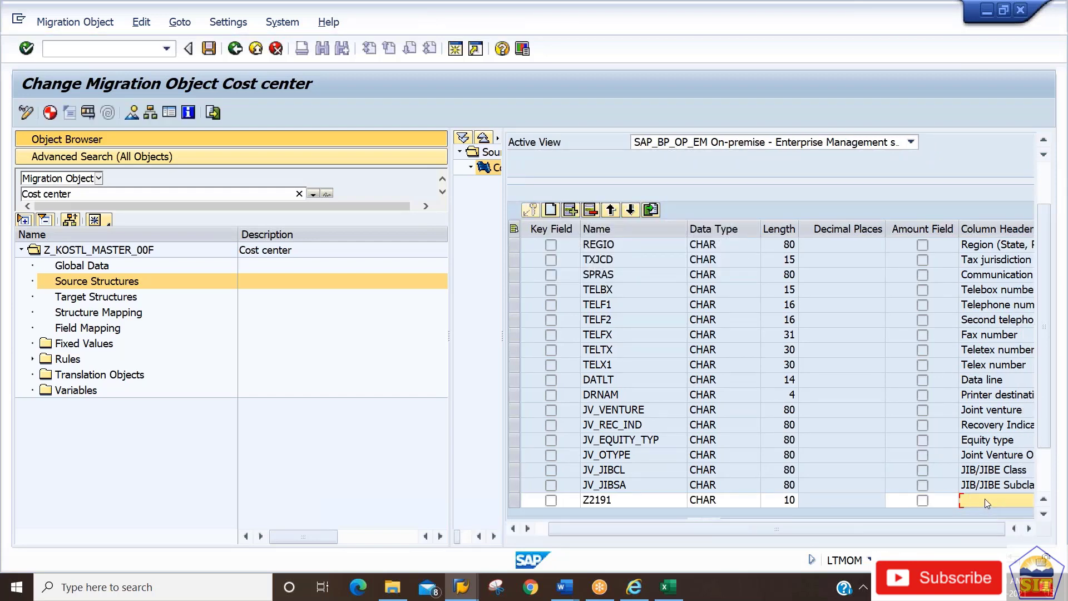
{"action": "type", "text": "Custom2191"}
{"action": "key", "text": "Return"}
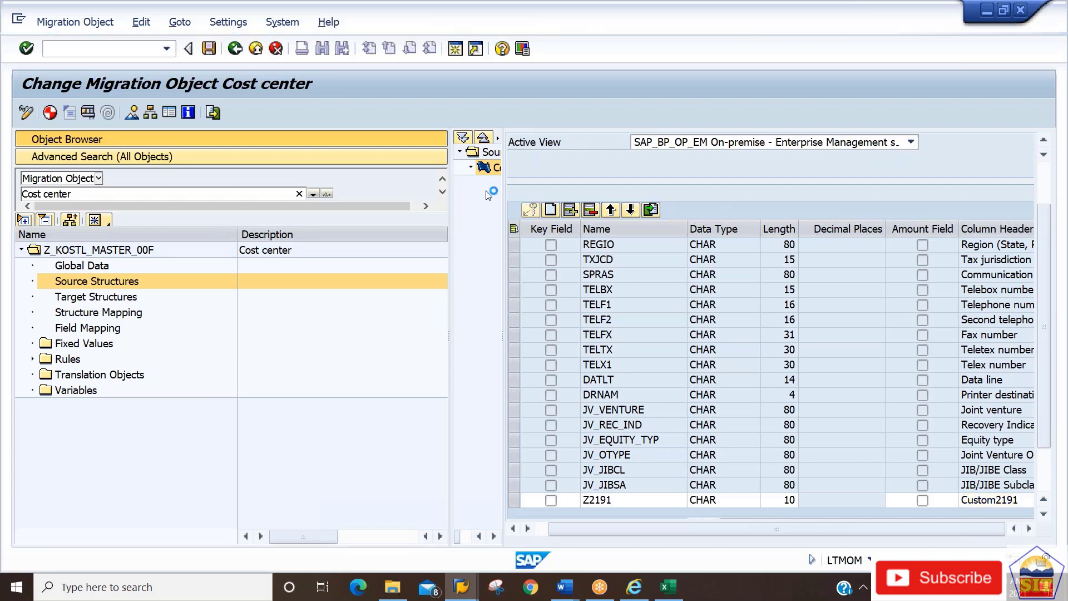
{"action": "left_click", "coordinate": [208, 51]}
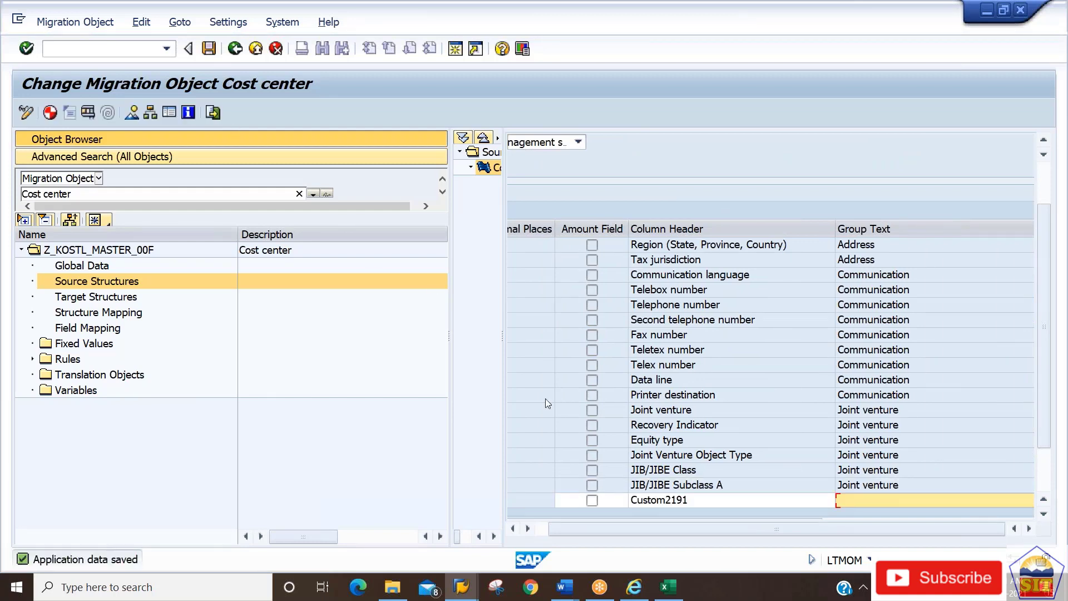
Copy Custom2191 into the field's group text and save the source structure.
{"action": "left_click", "coordinate": [694, 500]}
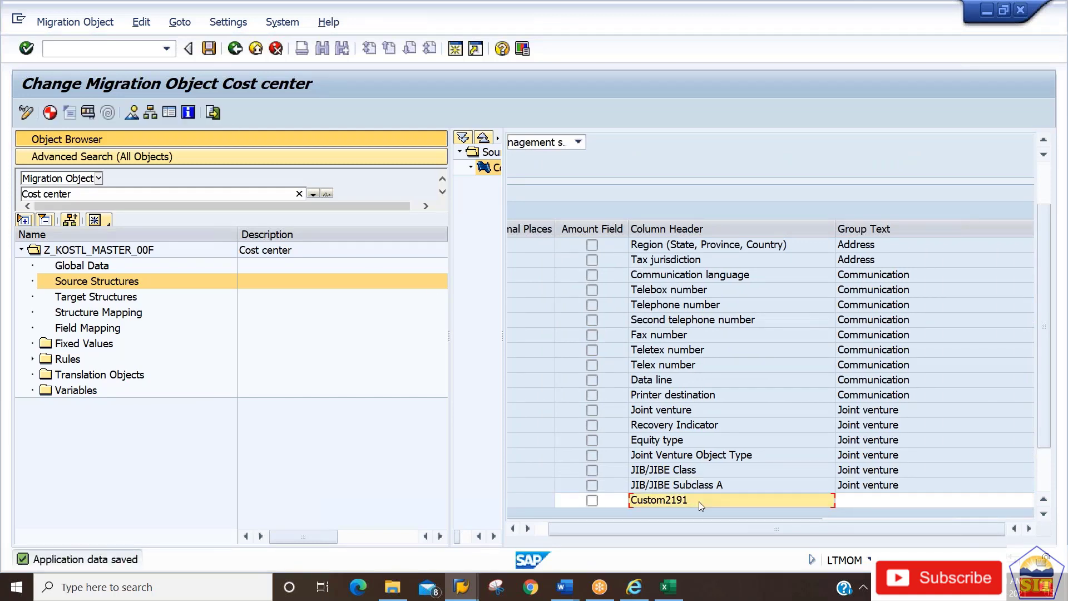
{"action": "double_click", "coordinate": [628, 502]}
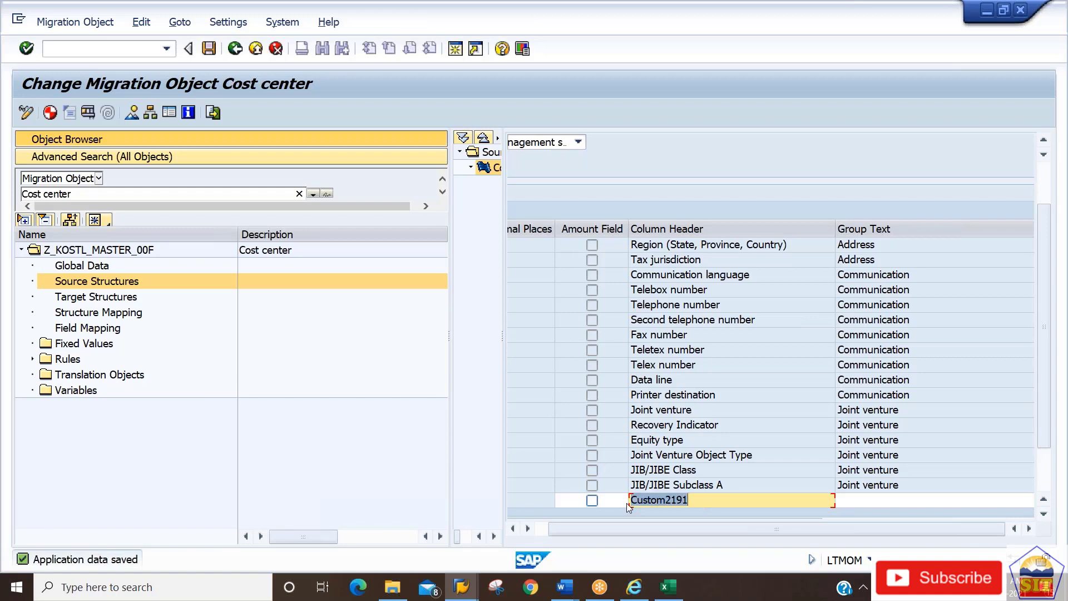
{"action": "key", "text": "ctrl+c"}
{"action": "key", "text": "Tab"}
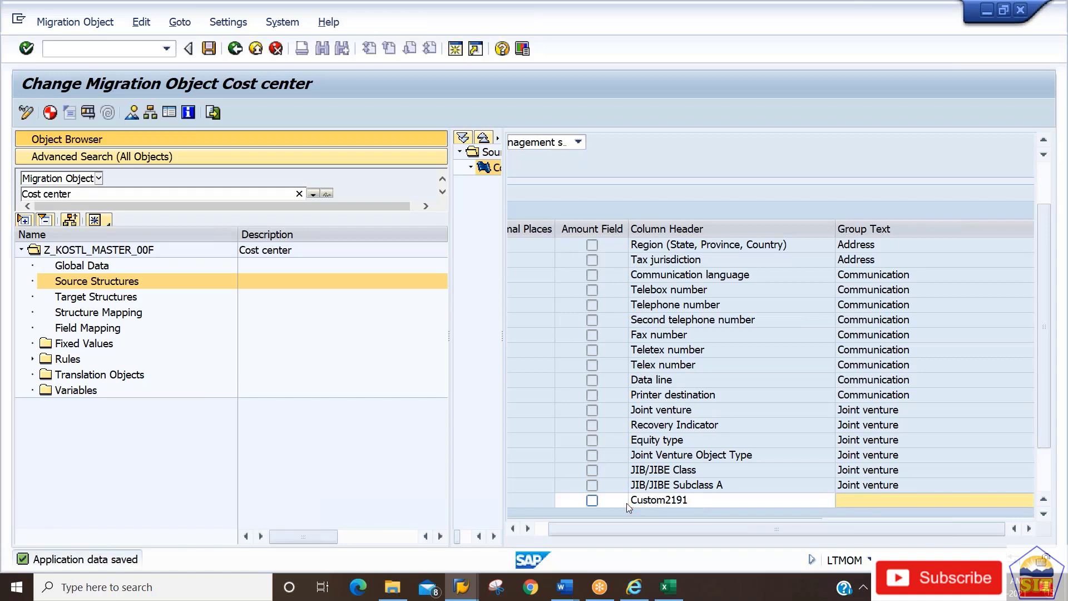
{"action": "key", "text": "ctrl+v"}
{"action": "key", "text": "Return"}
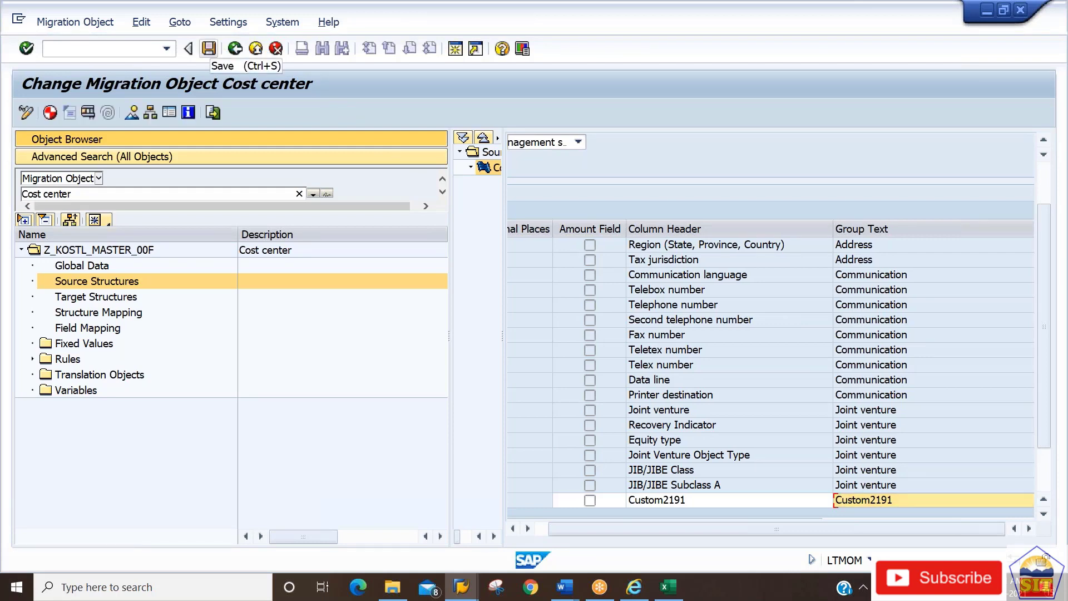
{"action": "left_click", "coordinate": [209, 48]}
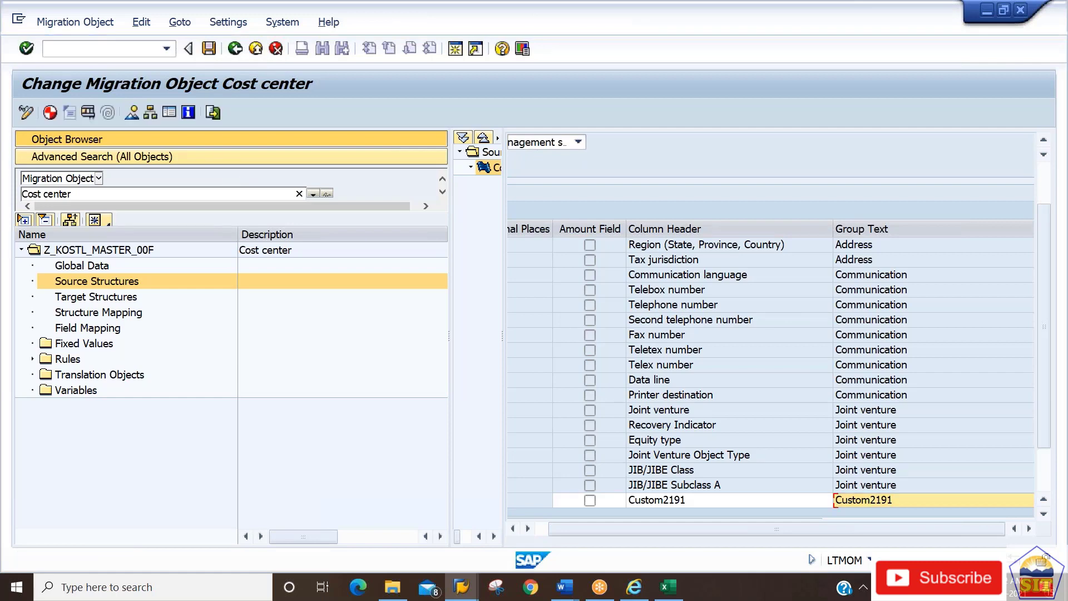
Generate runtime objects for Z_KOSTL_MASTER_00F and review the generation messages in the details panel.
{"action": "left_click", "coordinate": [50, 113]}
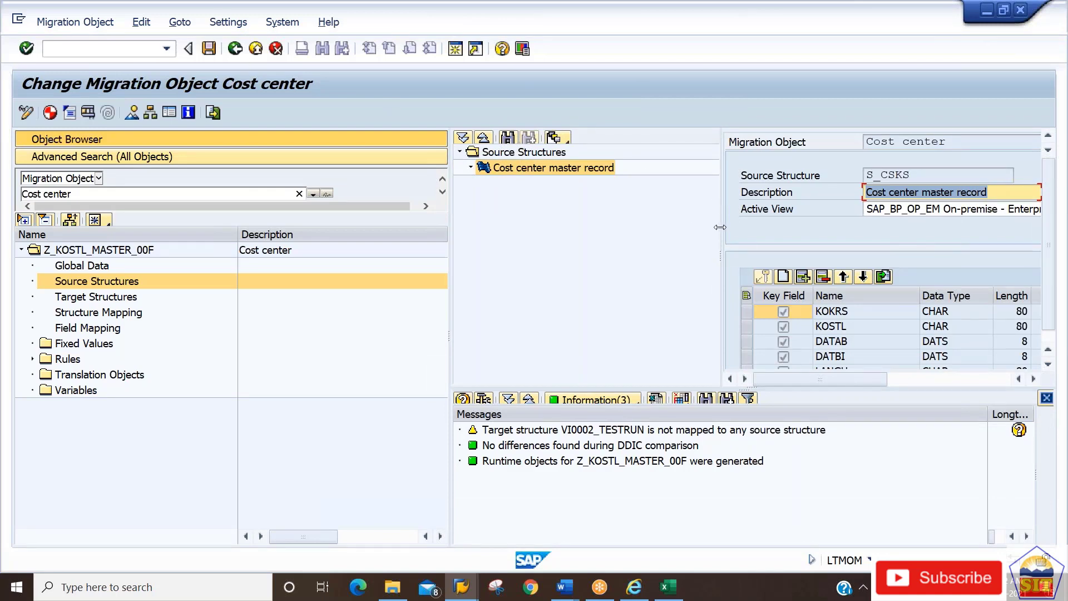
{"action": "left_click_drag", "start_coordinate": [720, 227], "coordinate": [501, 227]}
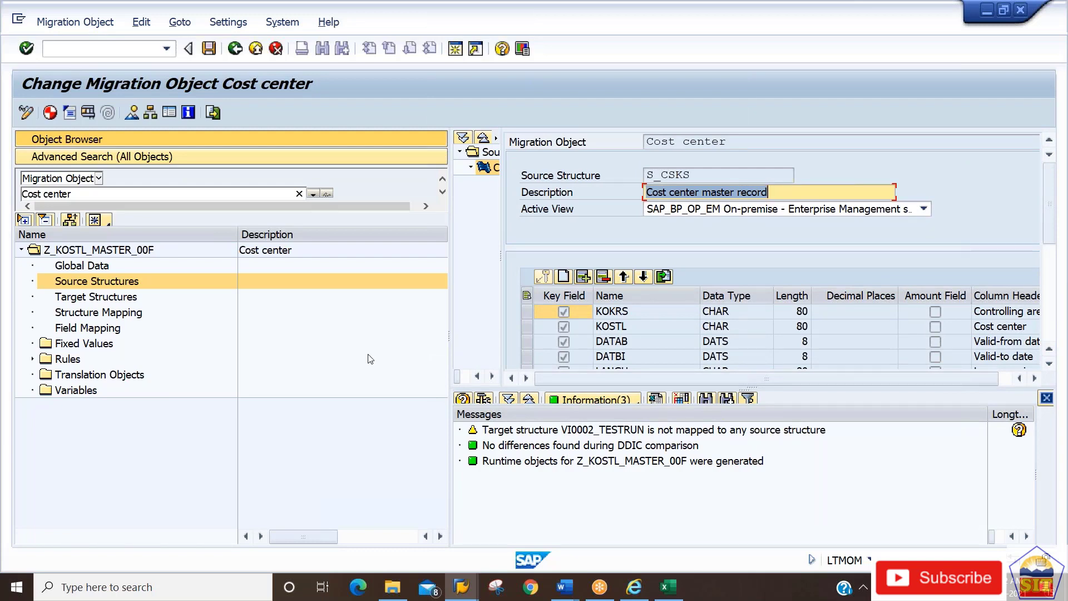
Launch the Migration Cockpit transaction and maximize the Migrate Your Data browser window.
{"action": "left_click", "coordinate": [82, 49]}
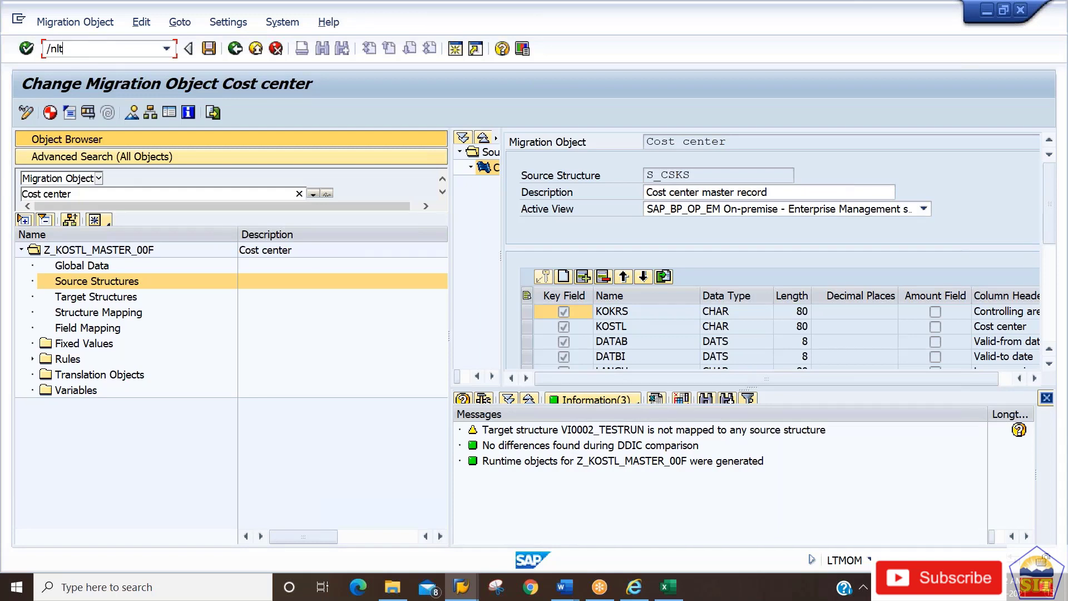
{"action": "type", "text": "/nltmom"}
{"action": "key", "text": "Return"}
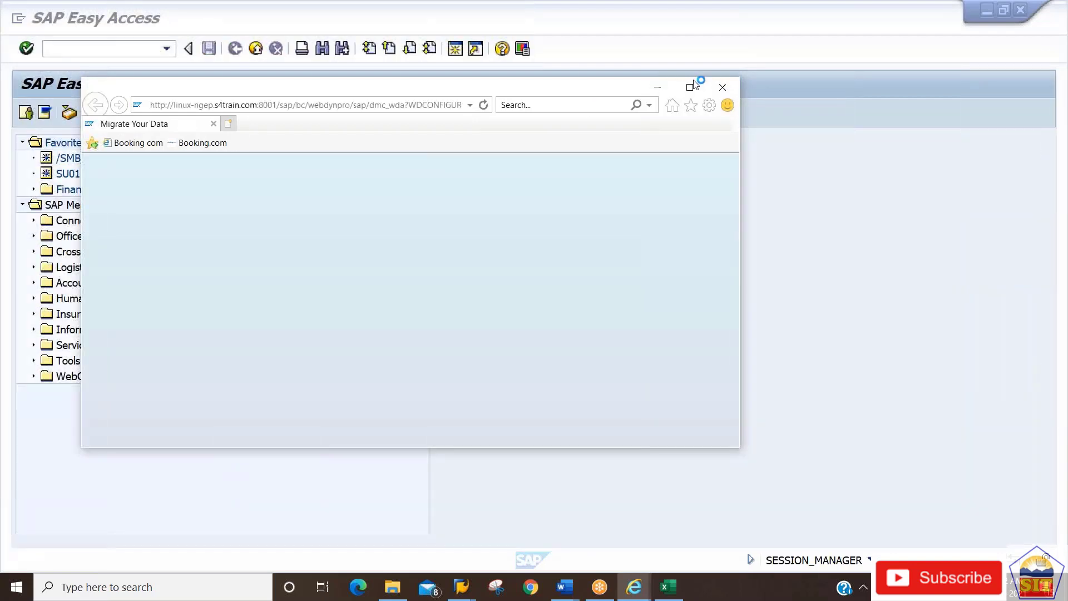
{"action": "left_click", "coordinate": [689, 89]}
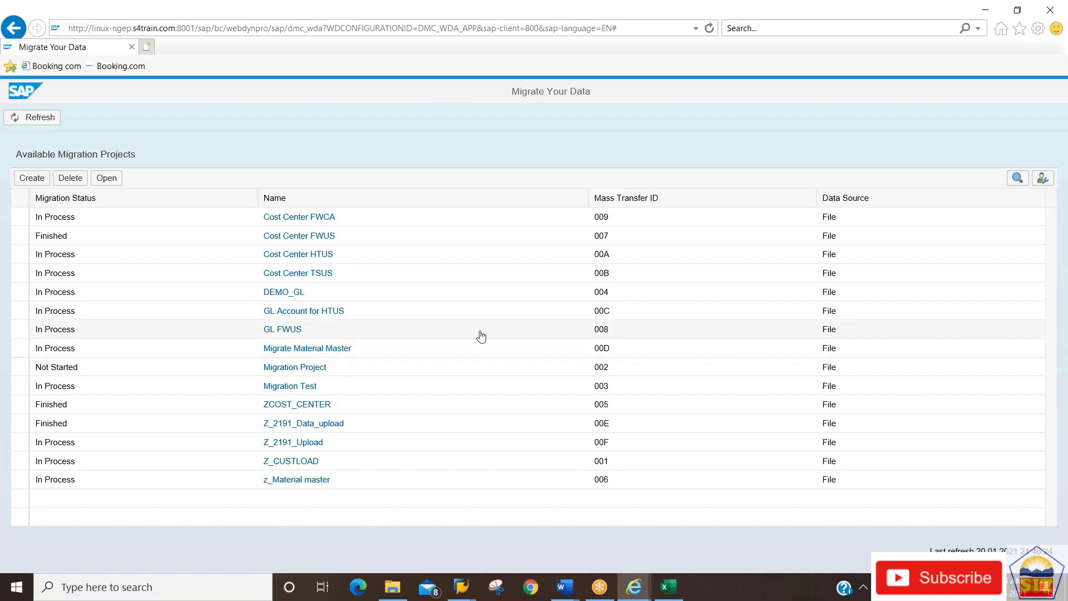
In project Z_2191_Upload, download the Cost center template EN_Cost center.xml and choose to open it.
{"action": "left_click", "coordinate": [303, 446]}
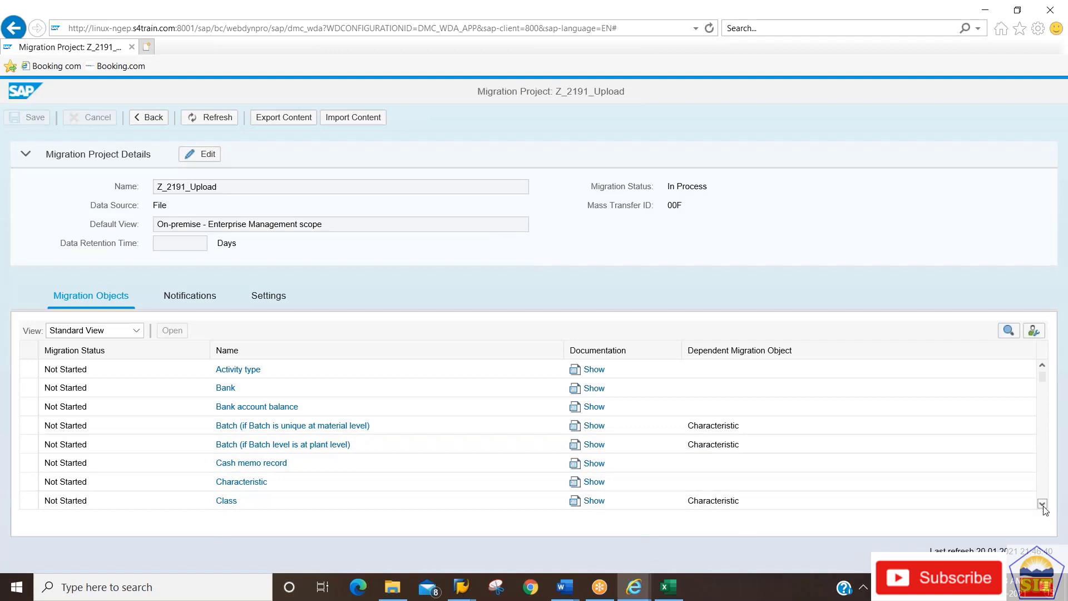
{"action": "scroll", "coordinate": [1043, 509], "scroll_direction": "down", "scroll_amount": 9}
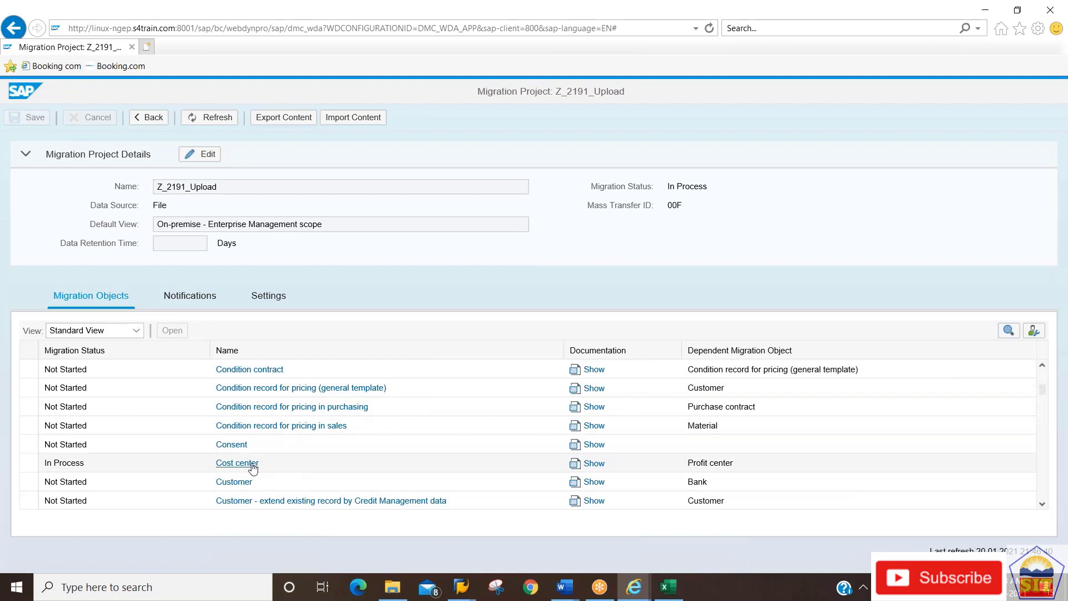
{"action": "left_click", "coordinate": [252, 466]}
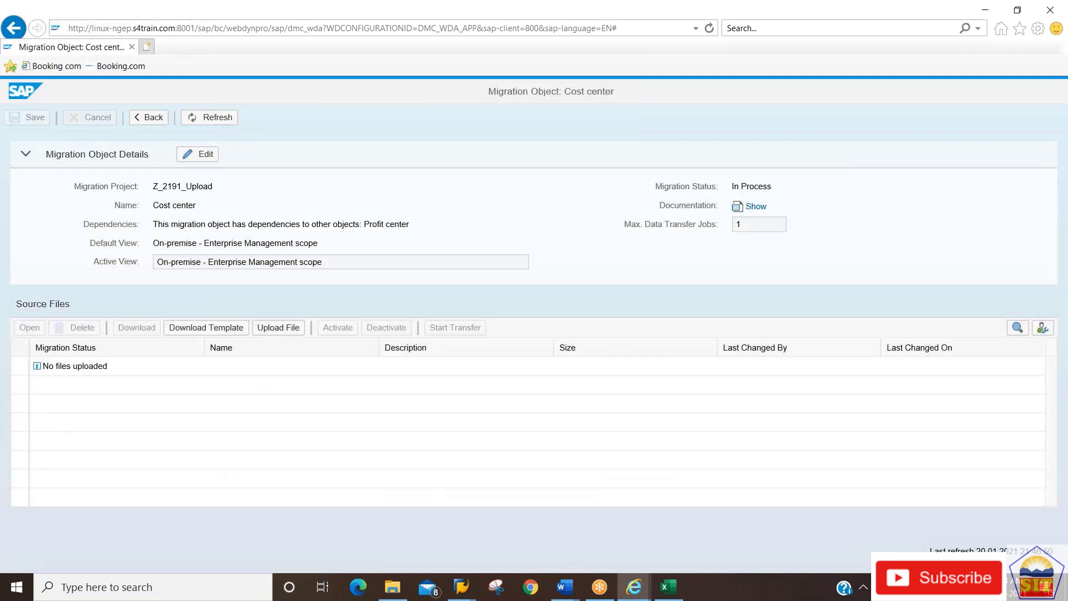
{"action": "left_click", "coordinate": [203, 332]}
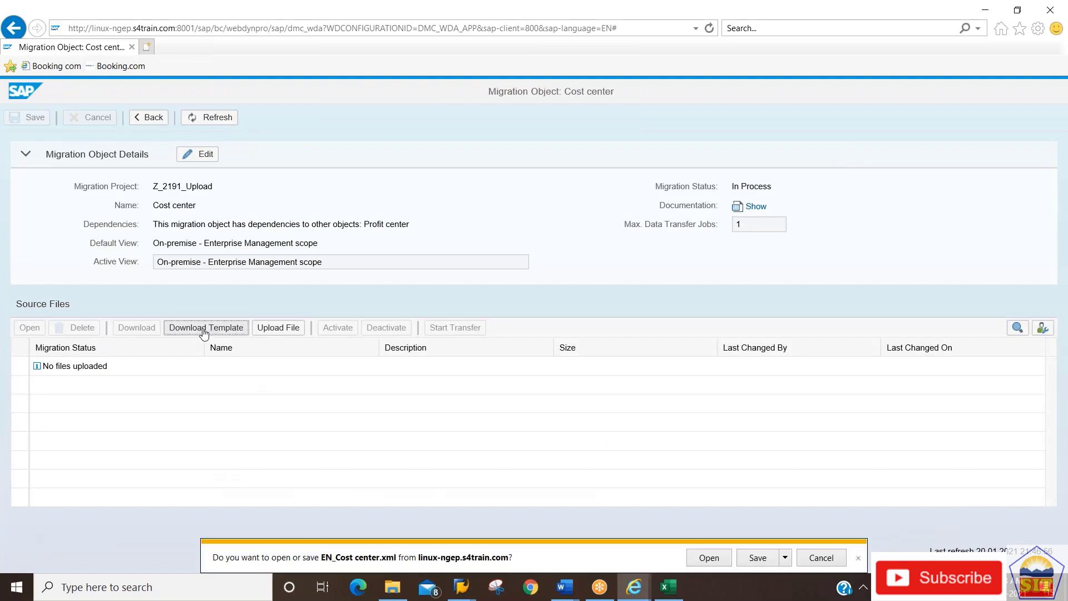
{"action": "left_click", "coordinate": [709, 557]}
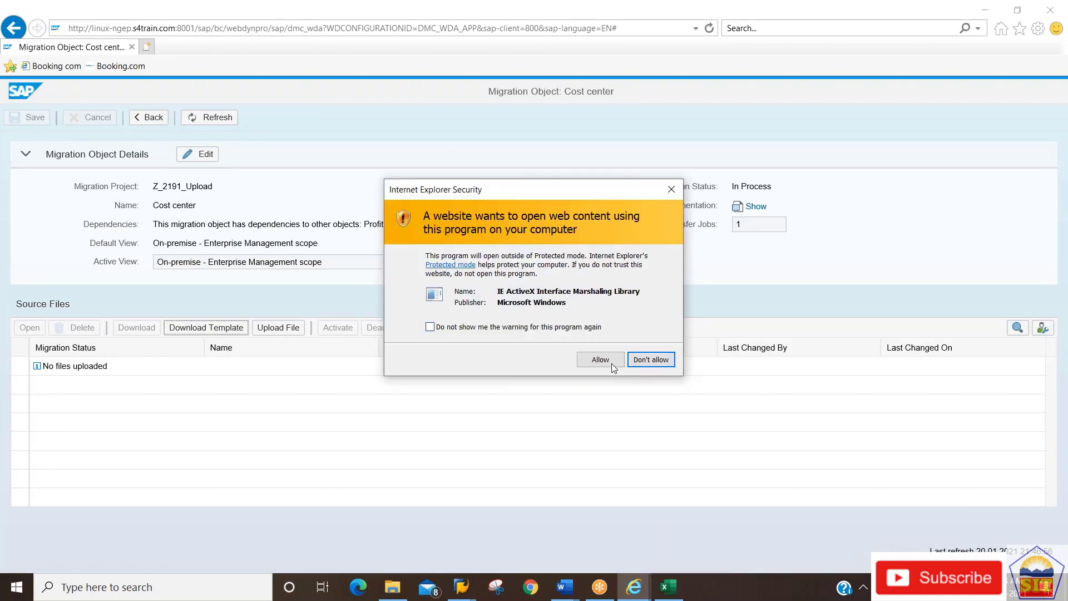
Let the template open in Excel, dismiss the duplicate-workbook warning, and check the header row's last column.
{"action": "left_click", "coordinate": [612, 364]}
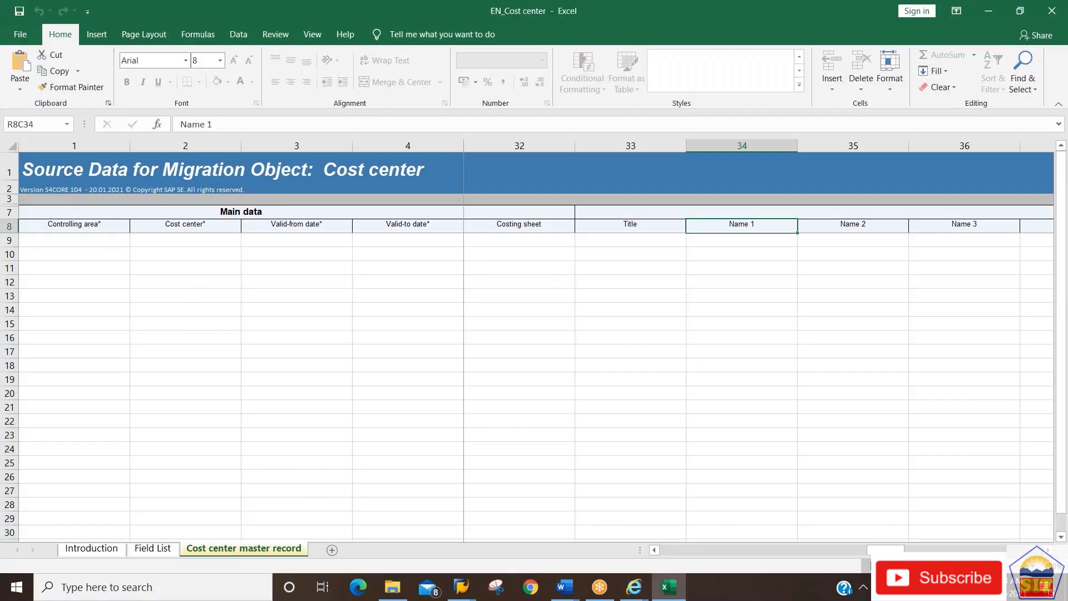
{"action": "left_click", "coordinate": [308, 292]}
{"action": "left_click", "coordinate": [308, 285]}
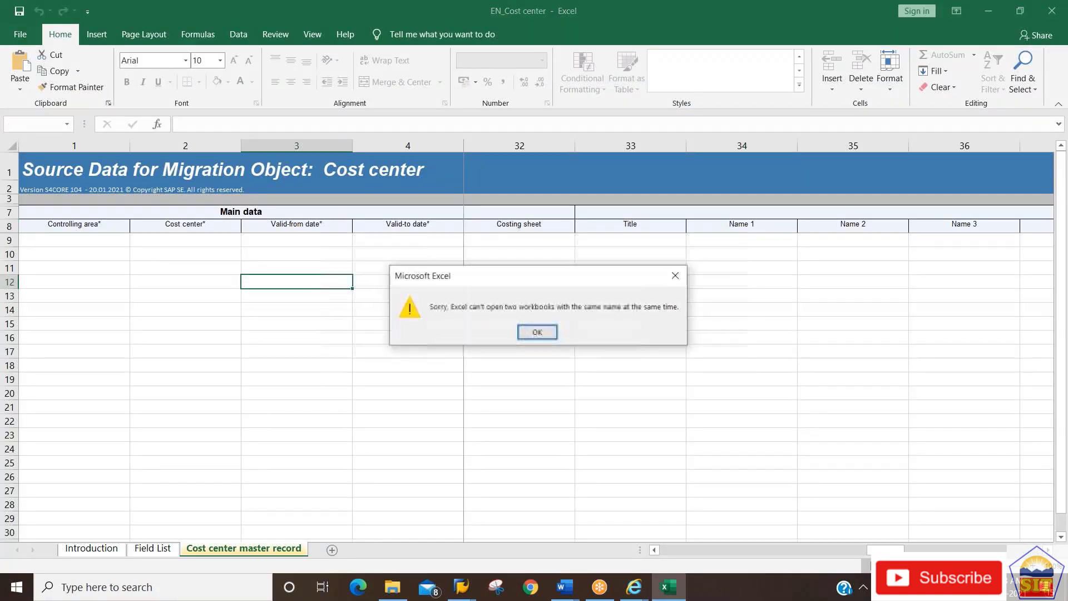
{"action": "left_click", "coordinate": [537, 332]}
{"action": "left_click", "coordinate": [307, 226]}
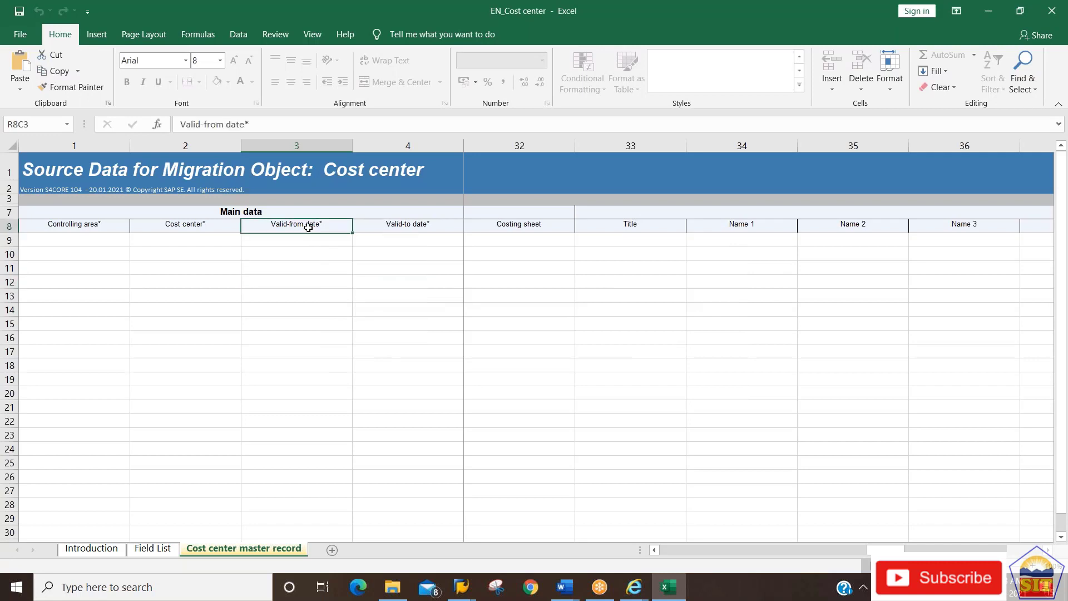
{"action": "key", "text": "ctrl+Right"}
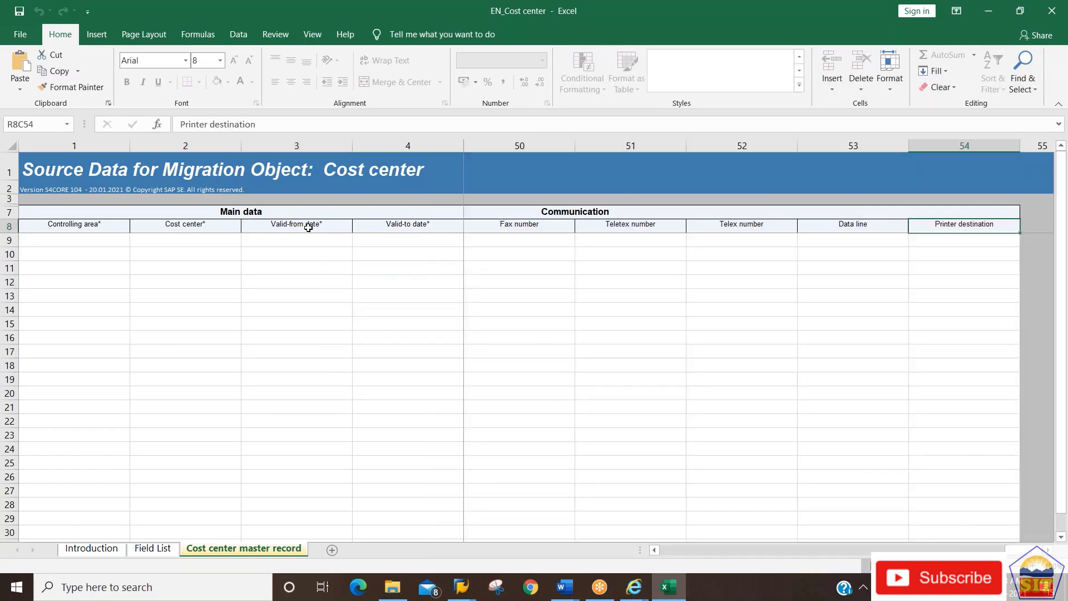
{"action": "key", "text": "Right"}
{"action": "key", "text": "Left"}
{"action": "key", "text": "Left"}
{"action": "key", "text": "Left"}
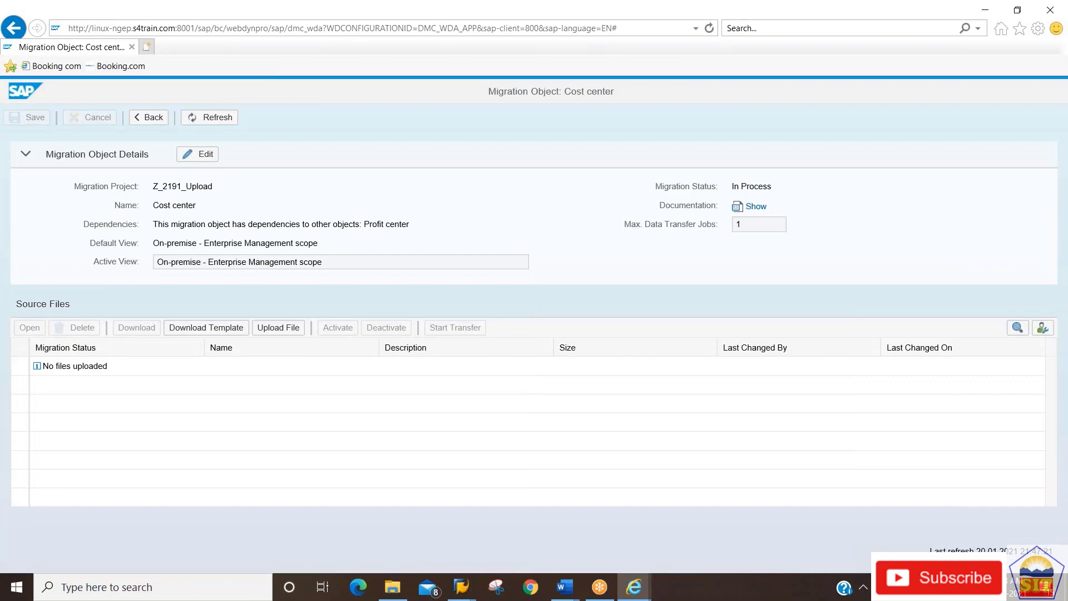
In SAP GUI, run LTMOM, search migration objects with filter *, and open Z_KOSTL_MASTER_00F.
{"action": "key", "text": "alt+Tab"}
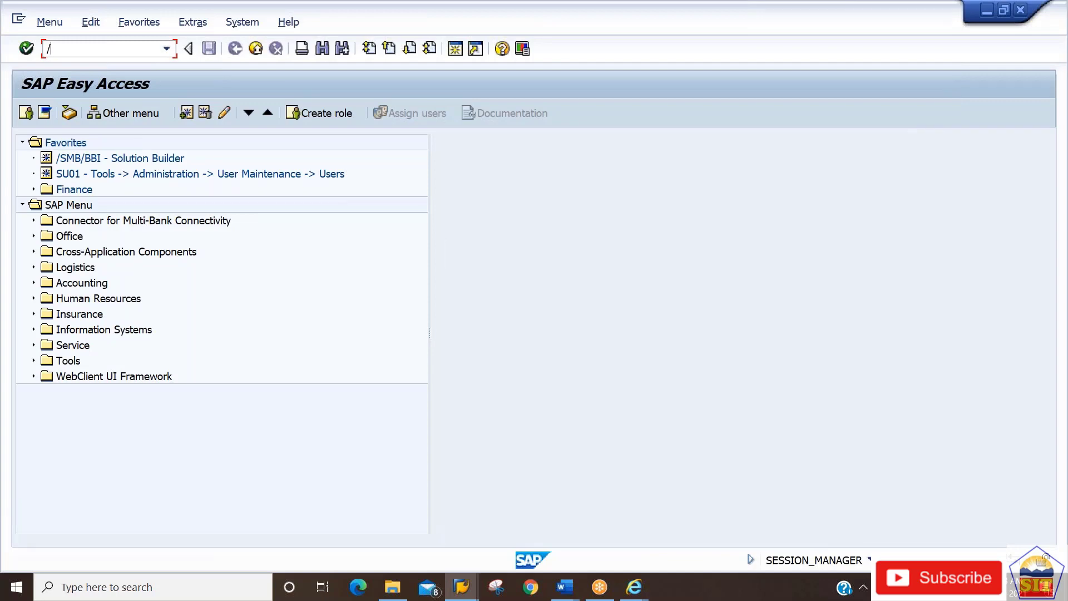
{"action": "type", "text": "ltmom"}
{"action": "key", "text": "Return"}
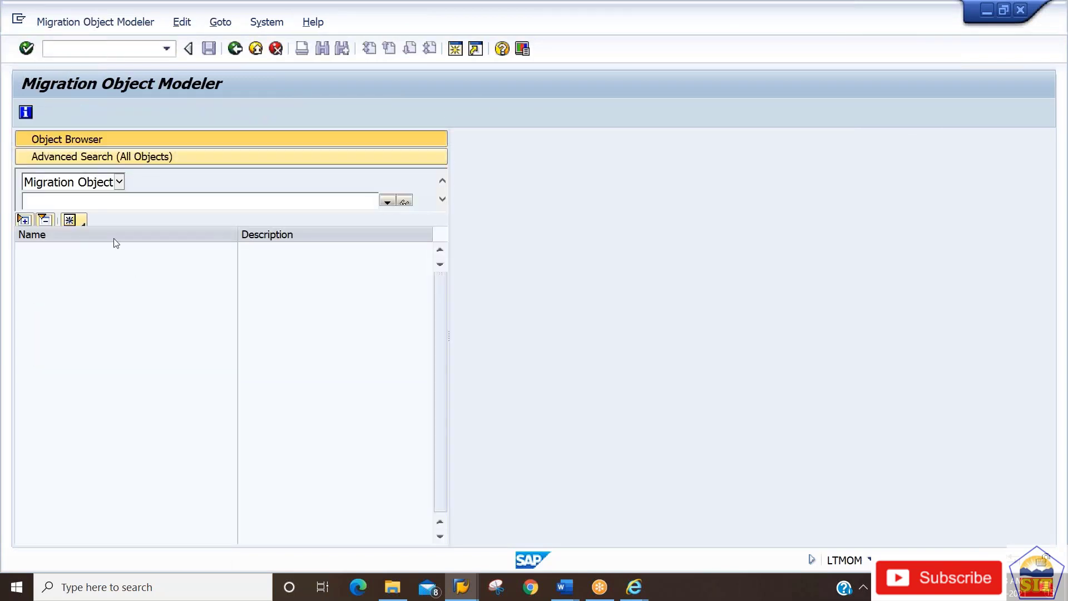
{"action": "left_click", "coordinate": [388, 200]}
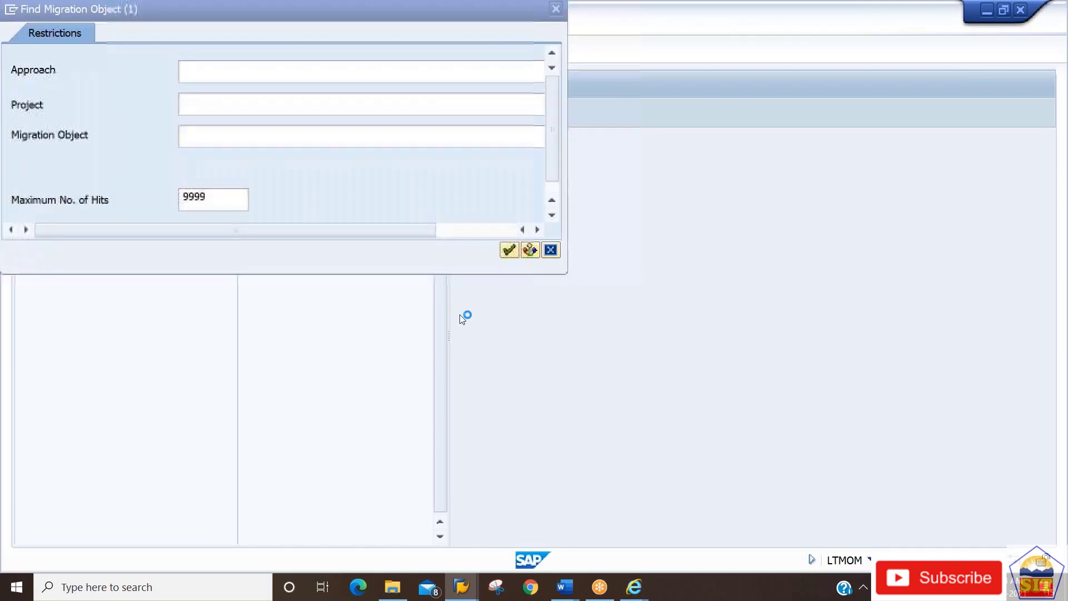
{"action": "left_click", "coordinate": [334, 113]}
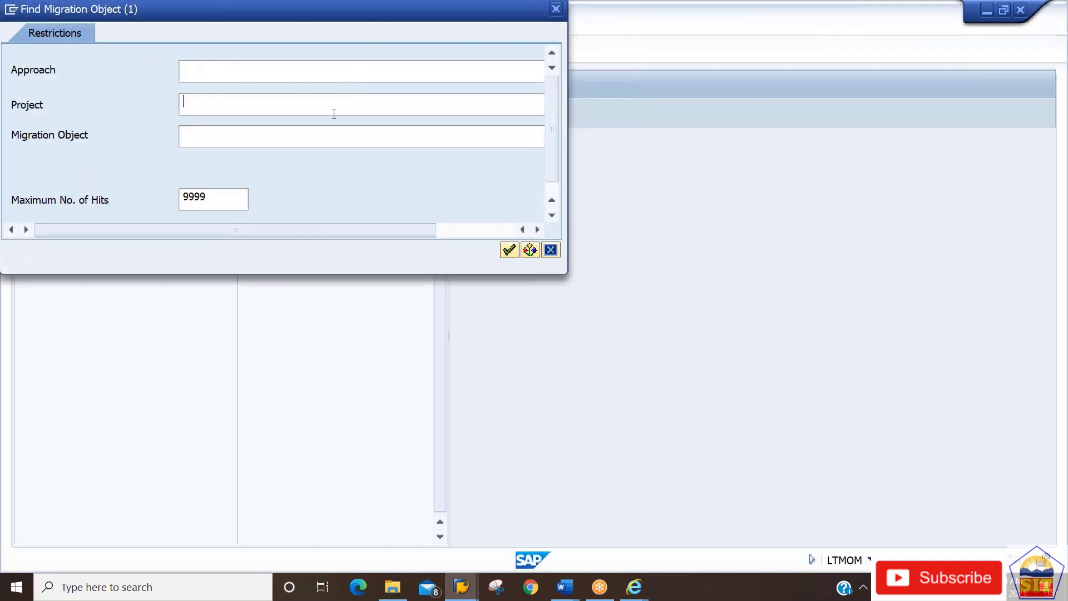
{"action": "type", "text": "*"}
{"action": "key", "text": "Return"}
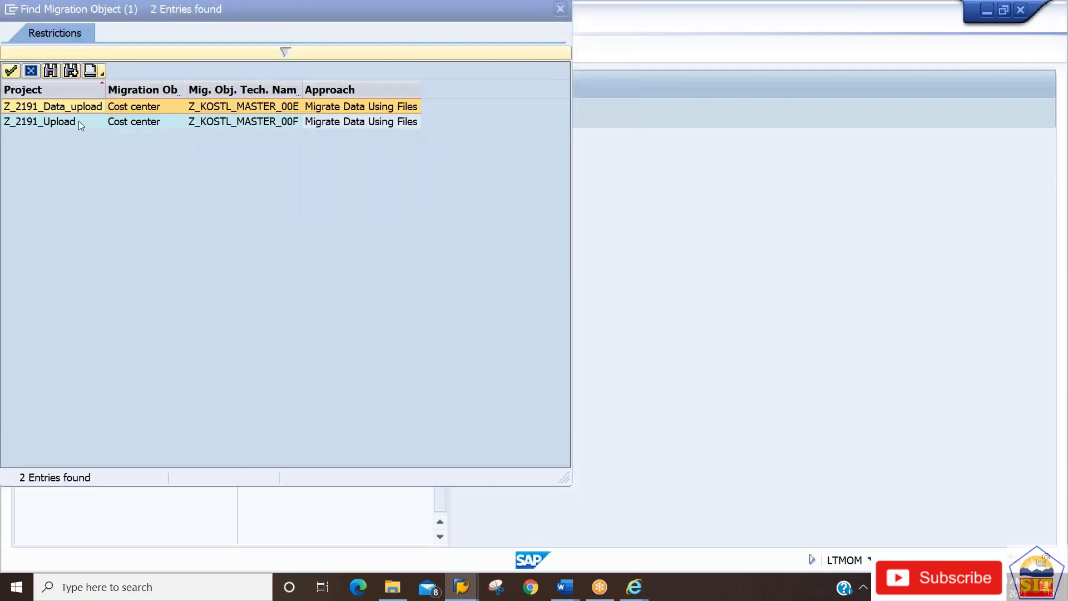
{"action": "double_click", "coordinate": [78, 121]}
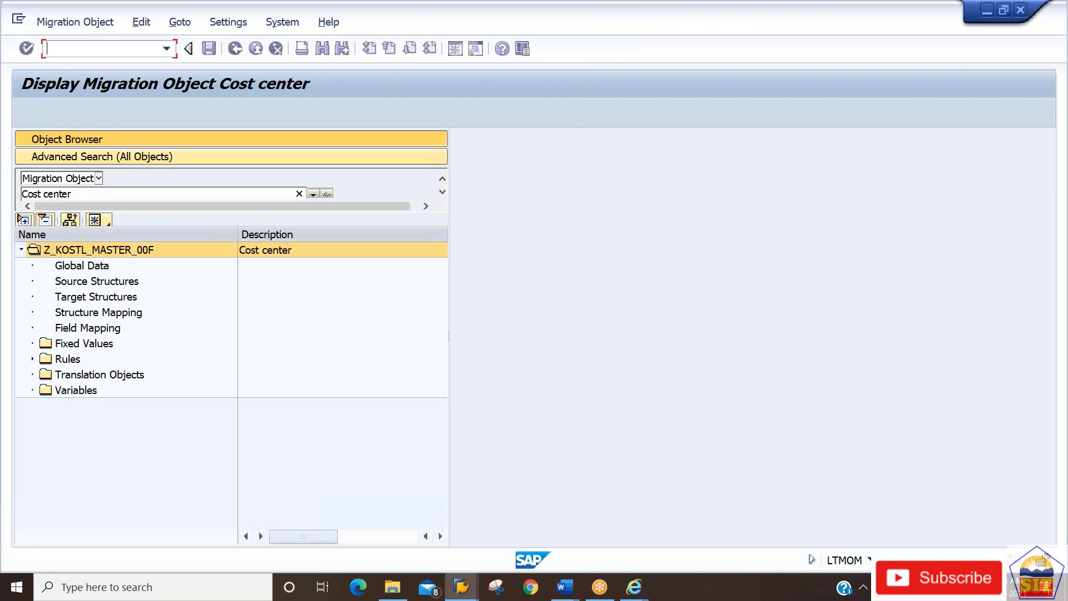
Confirm Z2191 is at the end of the source structure field list, then return to the browser.
{"action": "left_click", "coordinate": [139, 283]}
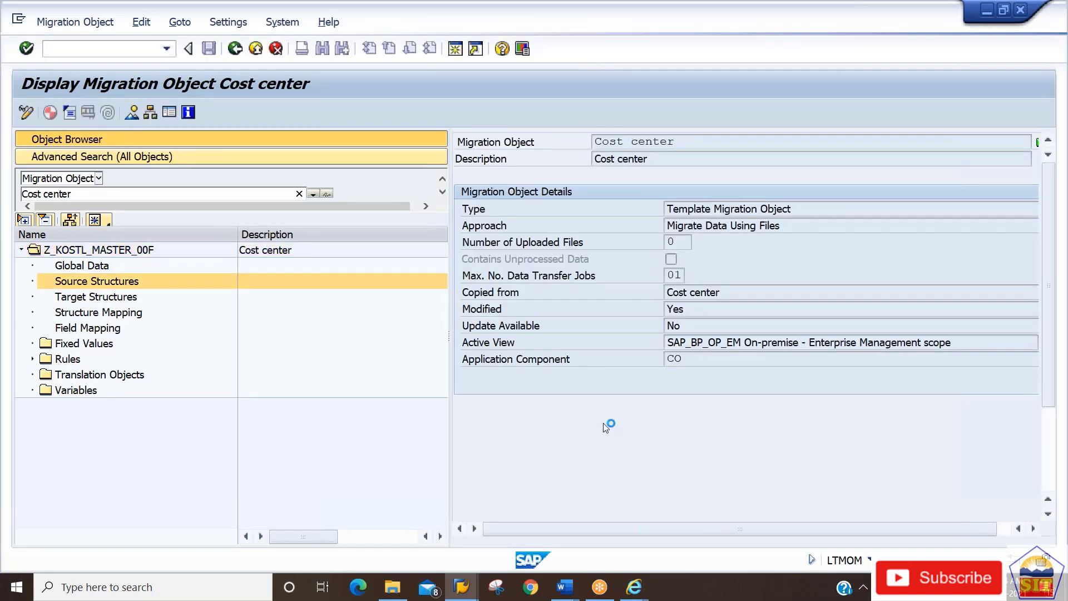
{"action": "left_click", "coordinate": [806, 360]}
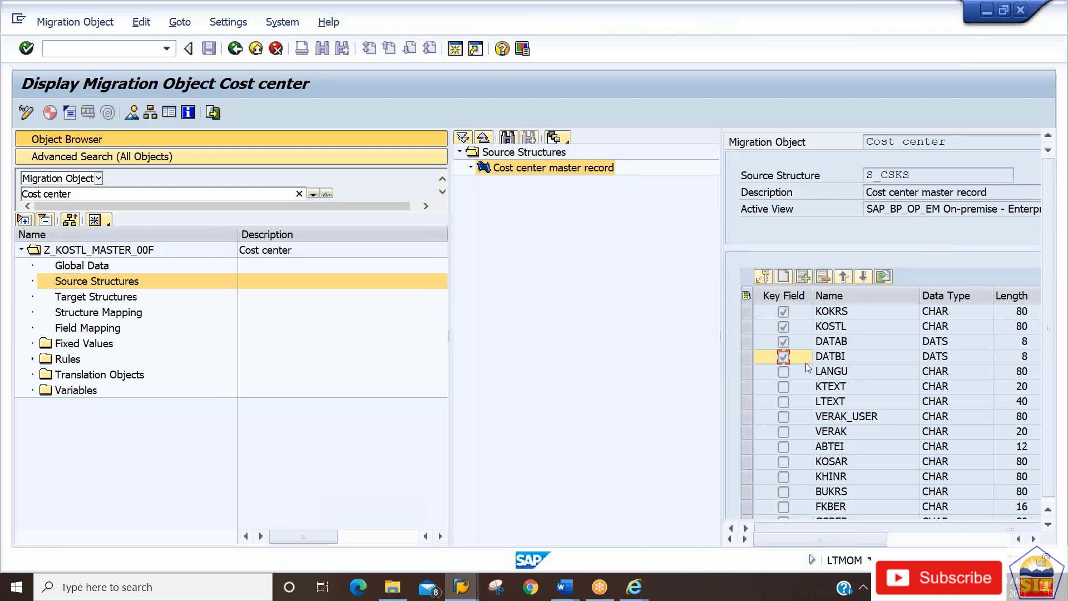
{"action": "key", "text": "ctrl+End"}
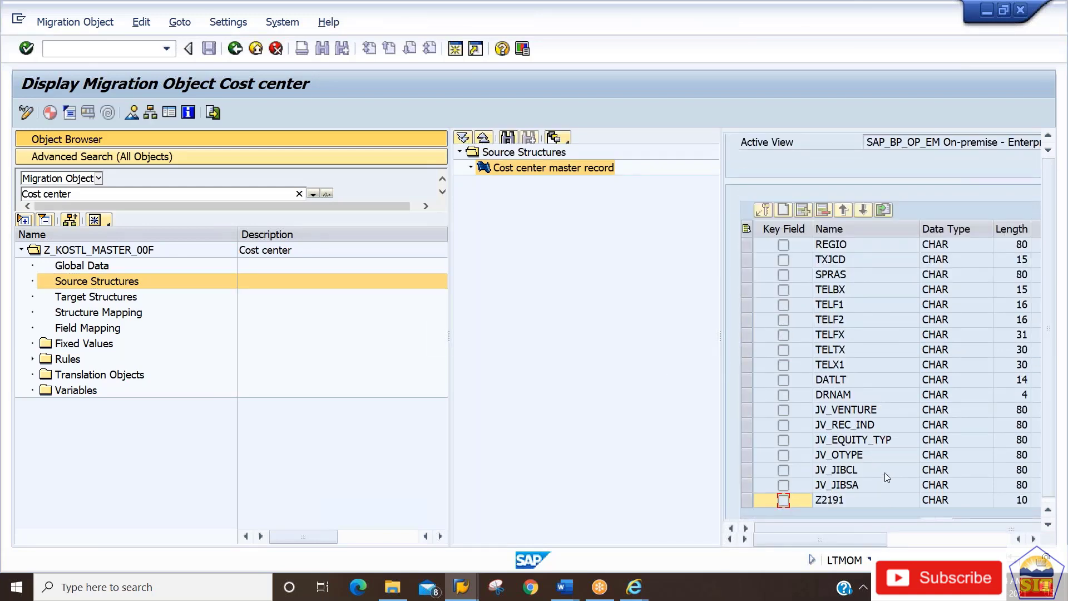
{"action": "key", "text": "F10"}
{"action": "left_click", "coordinate": [613, 325]}
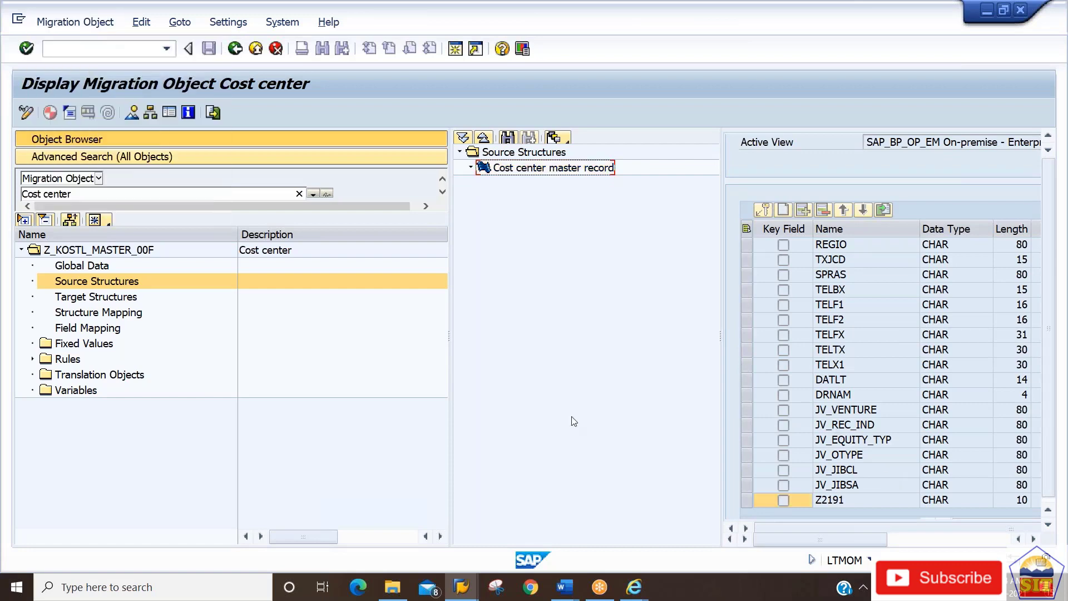
{"action": "key", "text": "alt+Tab"}
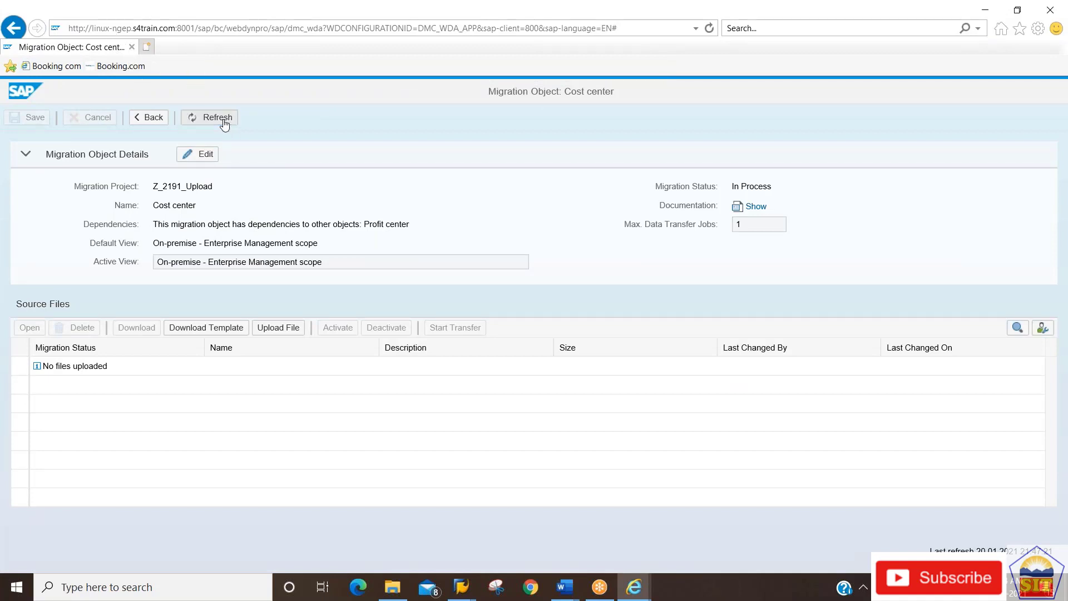
Go back twice to the project list, reopen Z_2191_Upload, and scroll to its Cost center object.
{"action": "left_click", "coordinate": [153, 120]}
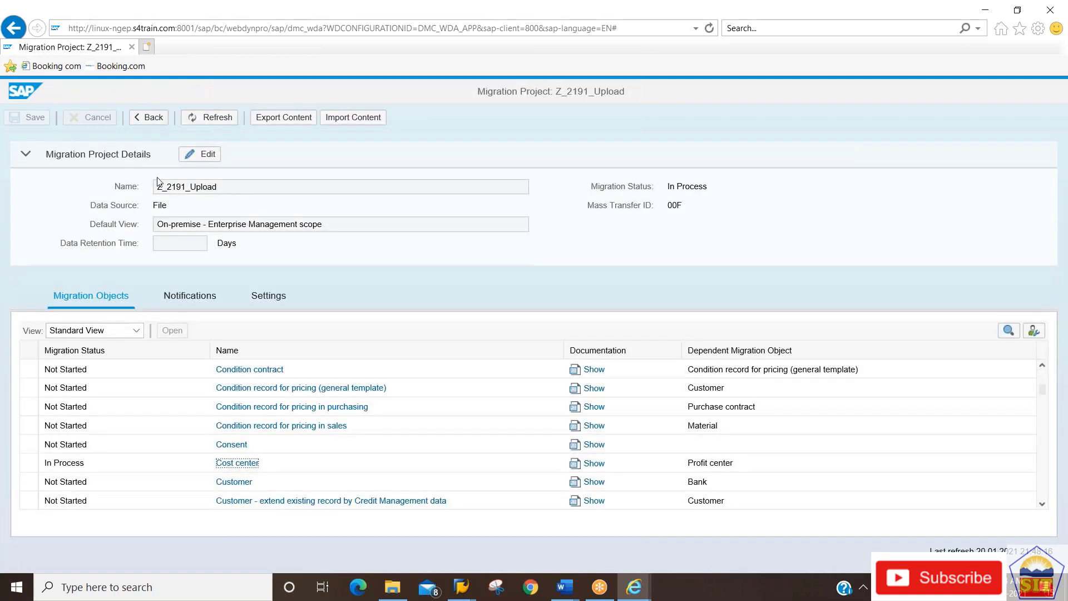
{"action": "left_click", "coordinate": [155, 119]}
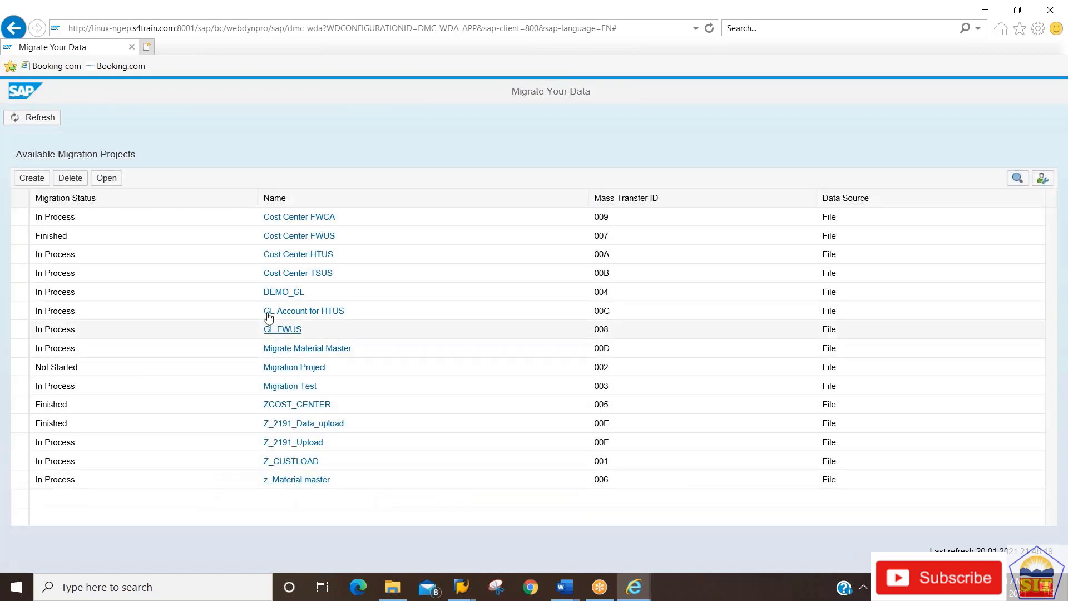
{"action": "left_click", "coordinate": [293, 444]}
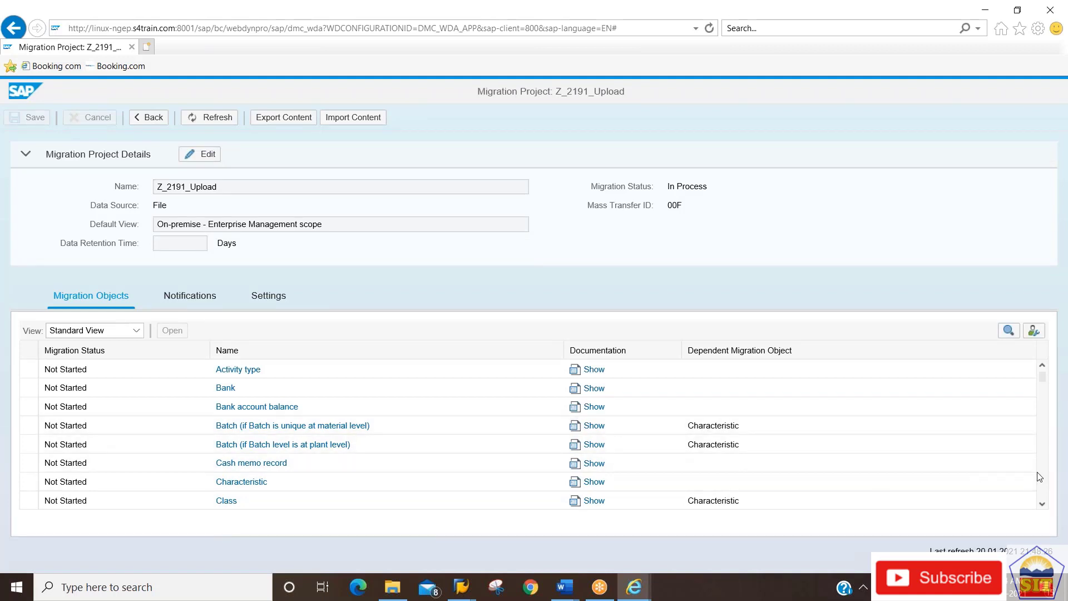
{"action": "scroll", "coordinate": [1043, 475], "scroll_direction": "down", "scroll_amount": 3}
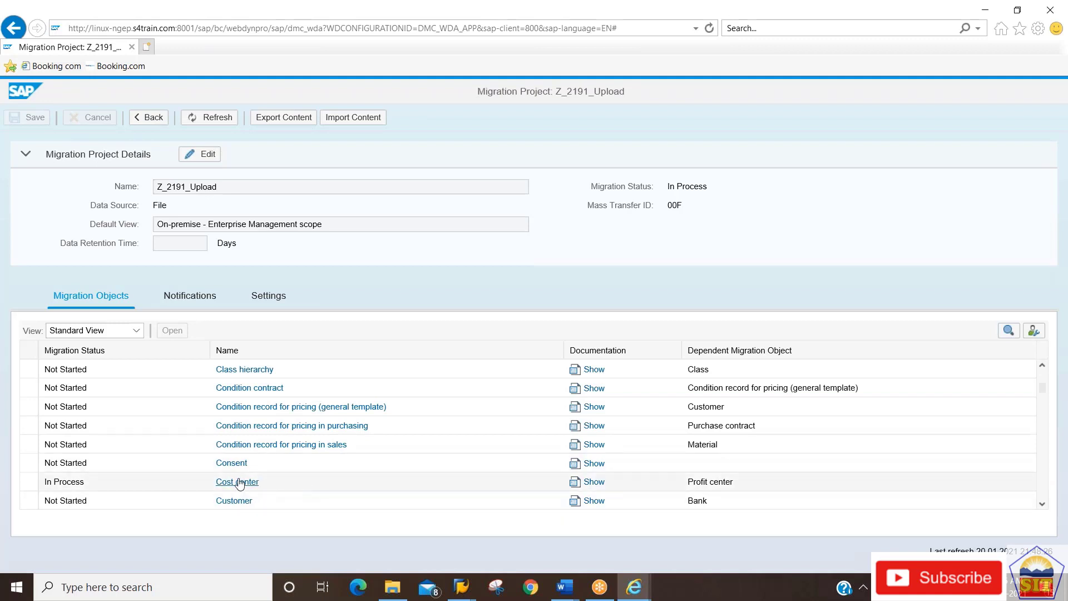
Download the Cost center template from its object page again and allow it to open in Excel.
{"action": "left_click", "coordinate": [238, 481]}
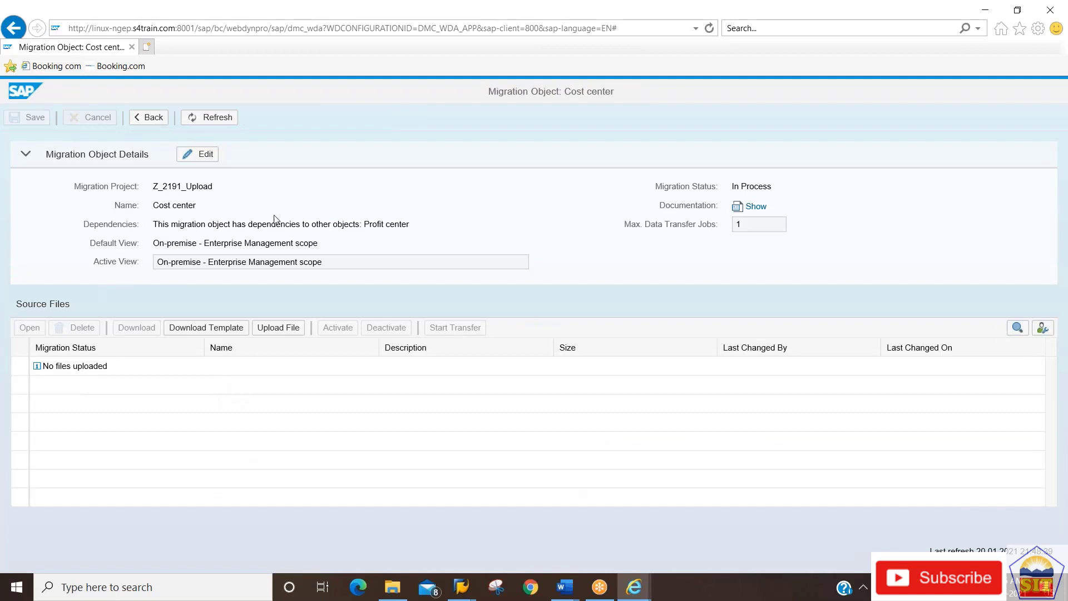
{"action": "left_click", "coordinate": [210, 330]}
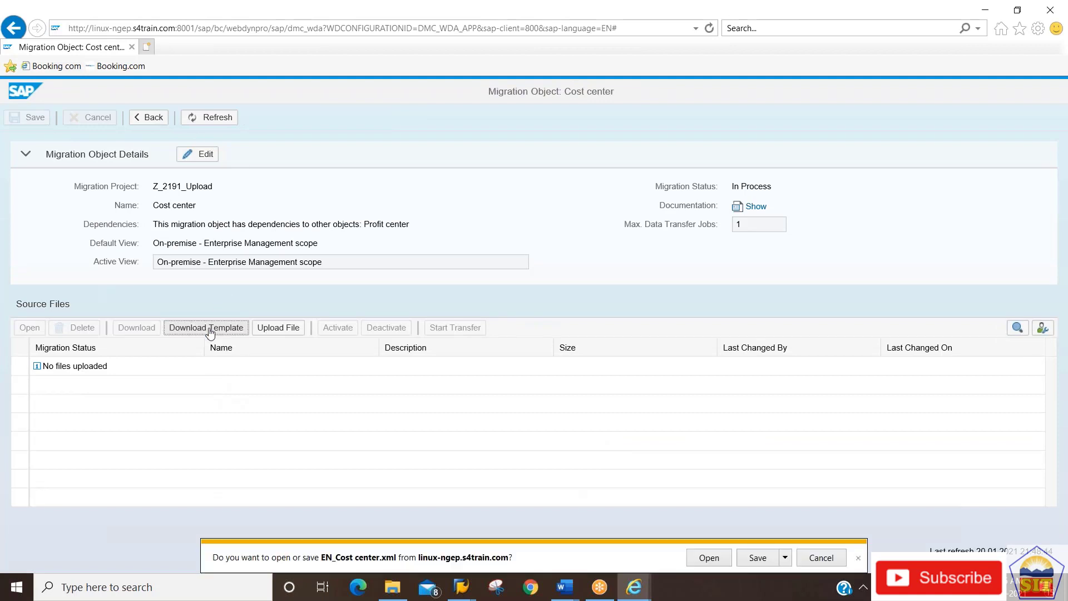
{"action": "left_click", "coordinate": [710, 557]}
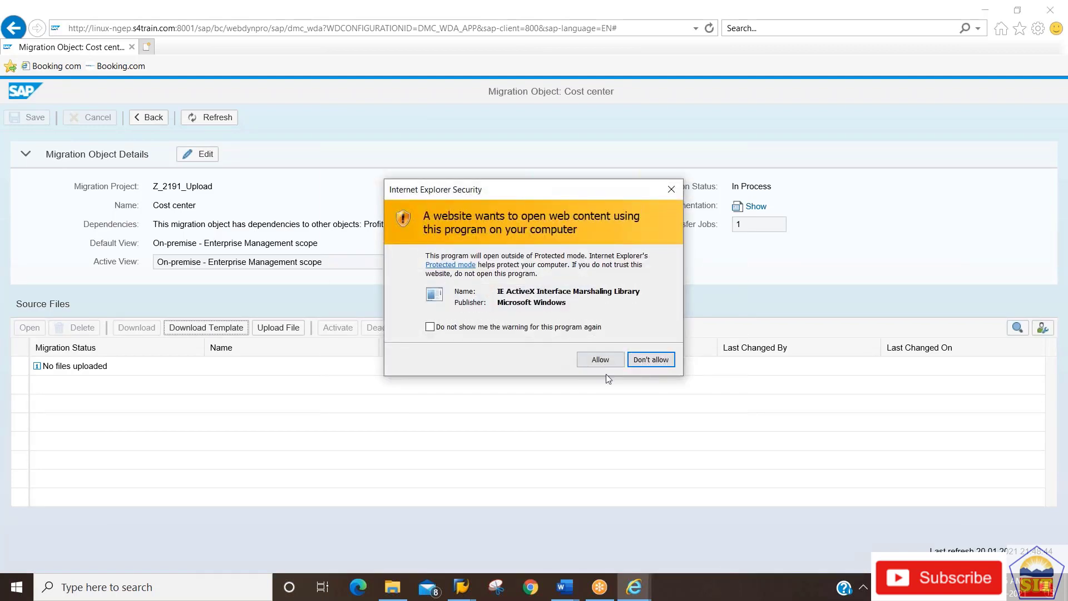
{"action": "left_click", "coordinate": [600, 359]}
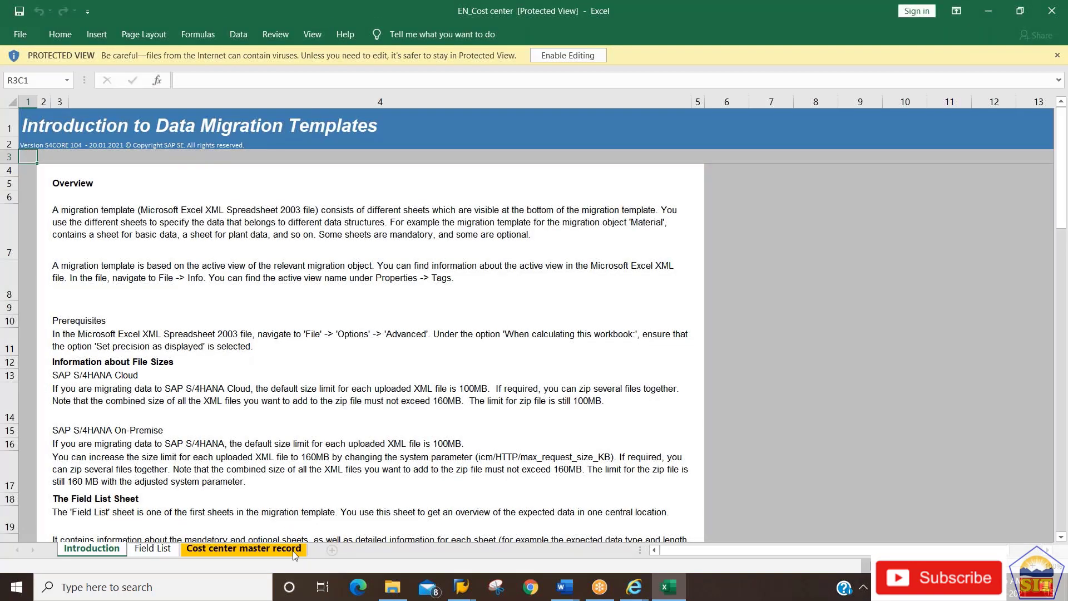
On the Cost center master record sheet, browse the header row to find the Custom2191 column after Printer destination.
{"action": "left_click", "coordinate": [270, 553]}
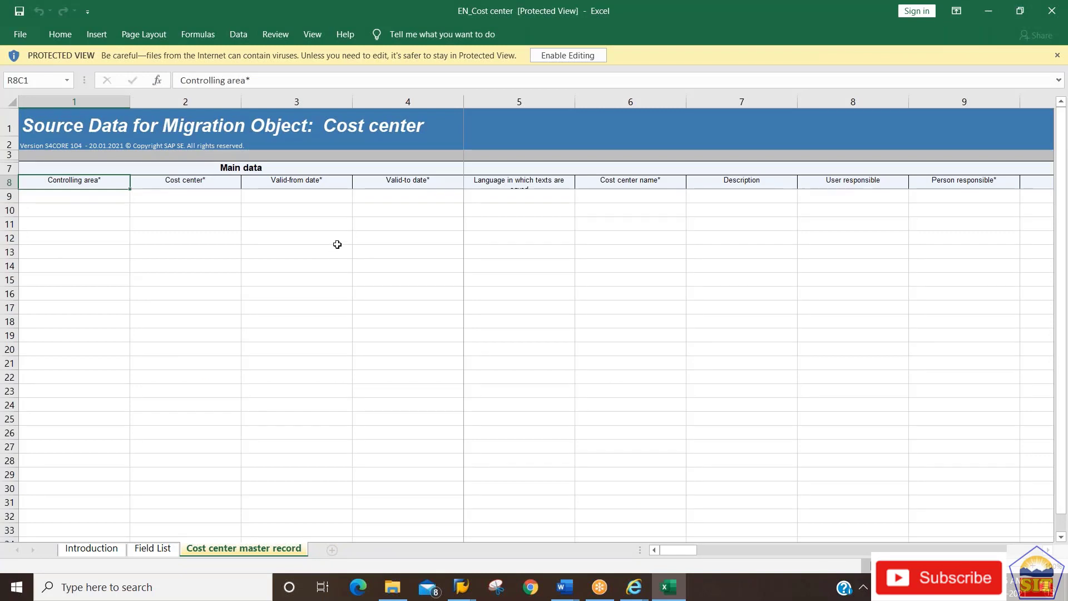
{"action": "left_click", "coordinate": [343, 184]}
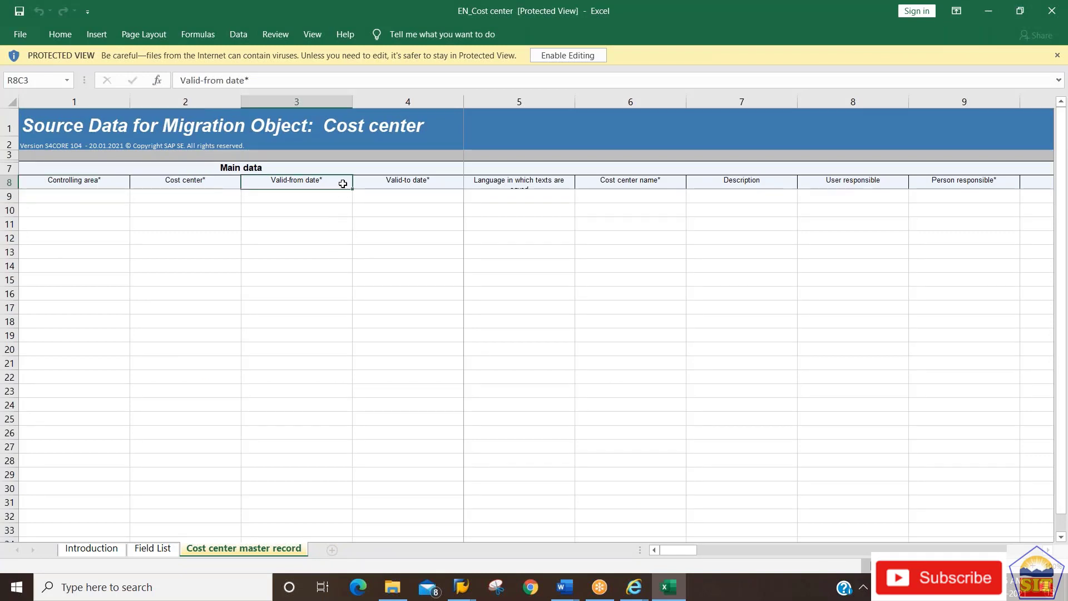
{"action": "key", "text": "ctrl+Right"}
{"action": "key", "text": "Left"}
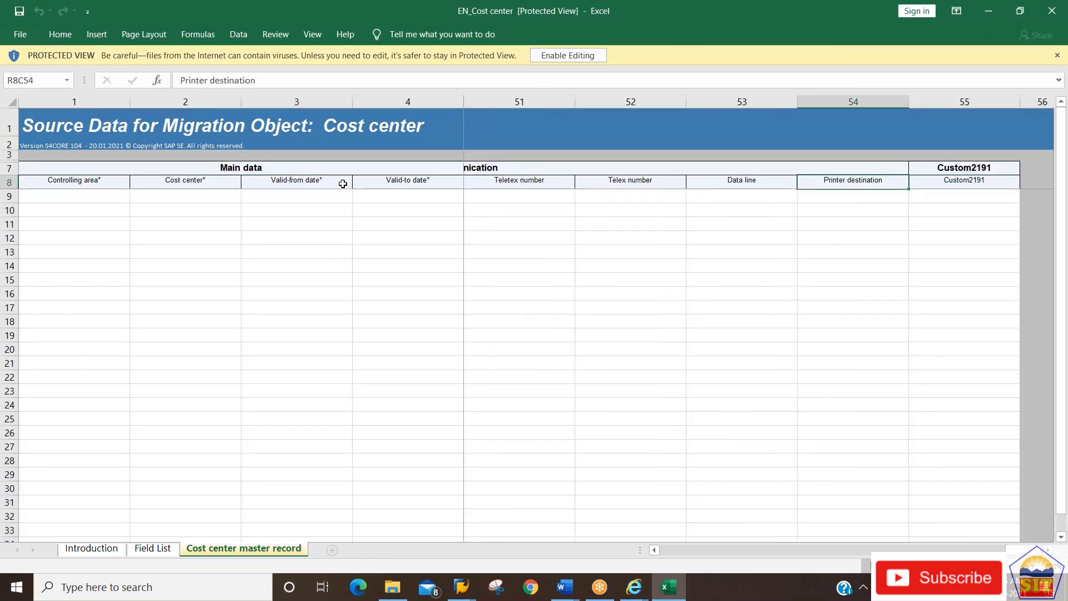
{"action": "key", "text": "Right"}
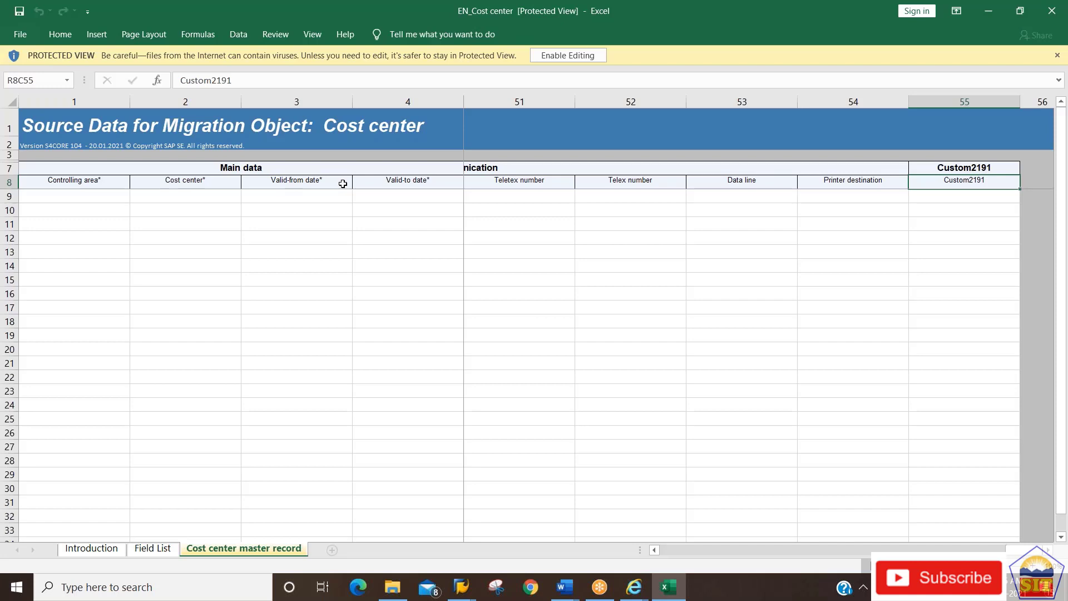
{"action": "key", "text": "Left"}
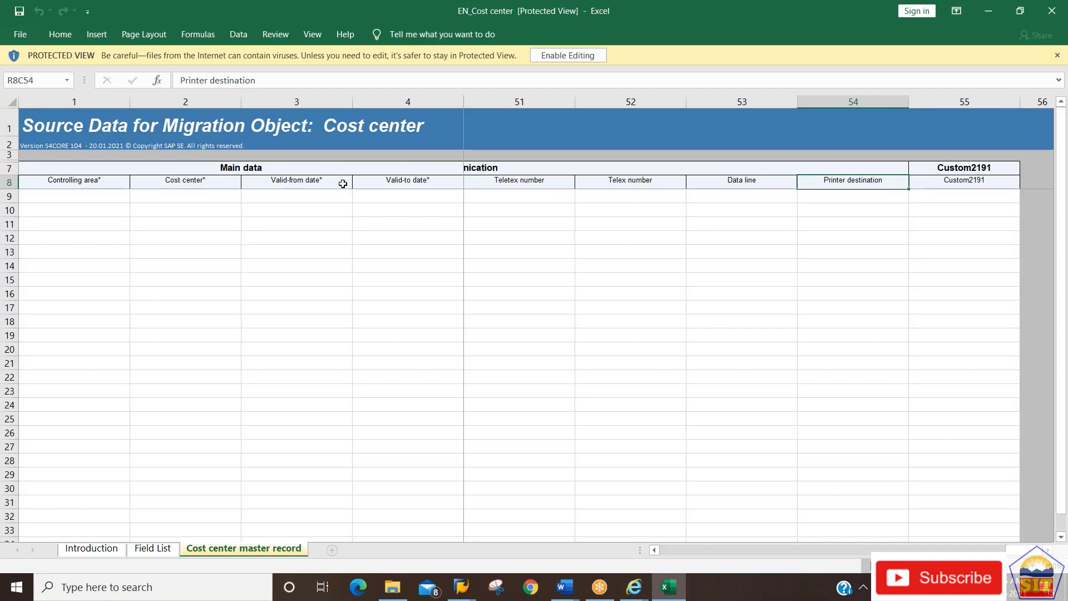
{"action": "key", "text": "Left"}
{"action": "key", "text": "Left"}
{"action": "key", "text": "Left"}
{"action": "key", "text": "Left"}
{"action": "key", "text": "Left"}
{"action": "key", "text": "Left"}
{"action": "key", "text": "Left"}
{"action": "key", "text": "Left"}
{"action": "key", "text": "Left"}
{"action": "key", "text": "Left"}
{"action": "key", "text": "Left"}
{"action": "key", "text": "Left"}
{"action": "key", "text": "Left"}
{"action": "key", "text": "Left"}
{"action": "key", "text": "Left"}
{"action": "key", "text": "Left"}
{"action": "key", "text": "Left"}
{"action": "key", "text": "Left"}
{"action": "key", "text": "Left"}
{"action": "key", "text": "Left"}
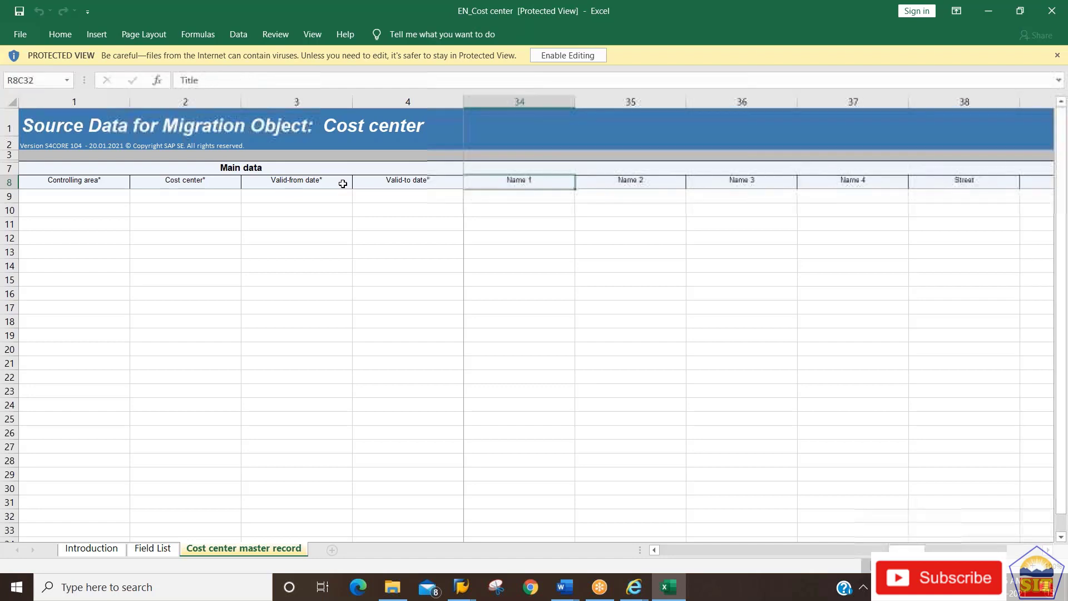
{"action": "key", "text": "Left"}
{"action": "key", "text": "Left"}
{"action": "key", "text": "Left"}
{"action": "key", "text": "Left"}
{"action": "key", "text": "Left"}
{"action": "key", "text": "Left"}
{"action": "key", "text": "Left"}
{"action": "key", "text": "Left"}
{"action": "key", "text": "Left"}
{"action": "key", "text": "Left"}
{"action": "key", "text": "Left"}
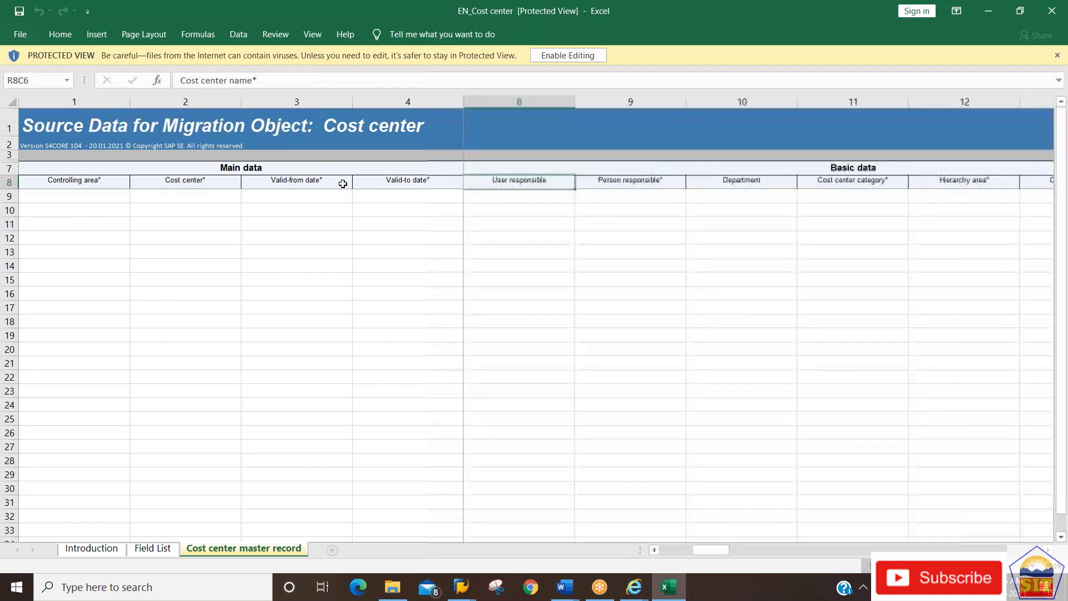
{"action": "key", "text": "Down"}
{"action": "key", "text": "Right"}
{"action": "key", "text": "Right"}
{"action": "key", "text": "Right"}
{"action": "key", "text": "Right"}
{"action": "key", "text": "Right"}
{"action": "key", "text": "Right"}
{"action": "key", "text": "Right"}
{"action": "key", "text": "Right"}
{"action": "key", "text": "Right"}
{"action": "key", "text": "Right"}
{"action": "key", "text": "Right"}
{"action": "key", "text": "Right"}
{"action": "key", "text": "Right"}
{"action": "key", "text": "Right"}
{"action": "key", "text": "Right"}
{"action": "key", "text": "Right"}
{"action": "key", "text": "Right"}
{"action": "key", "text": "Right"}
{"action": "key", "text": "Right"}
{"action": "key", "text": "Right"}
{"action": "key", "text": "Right"}
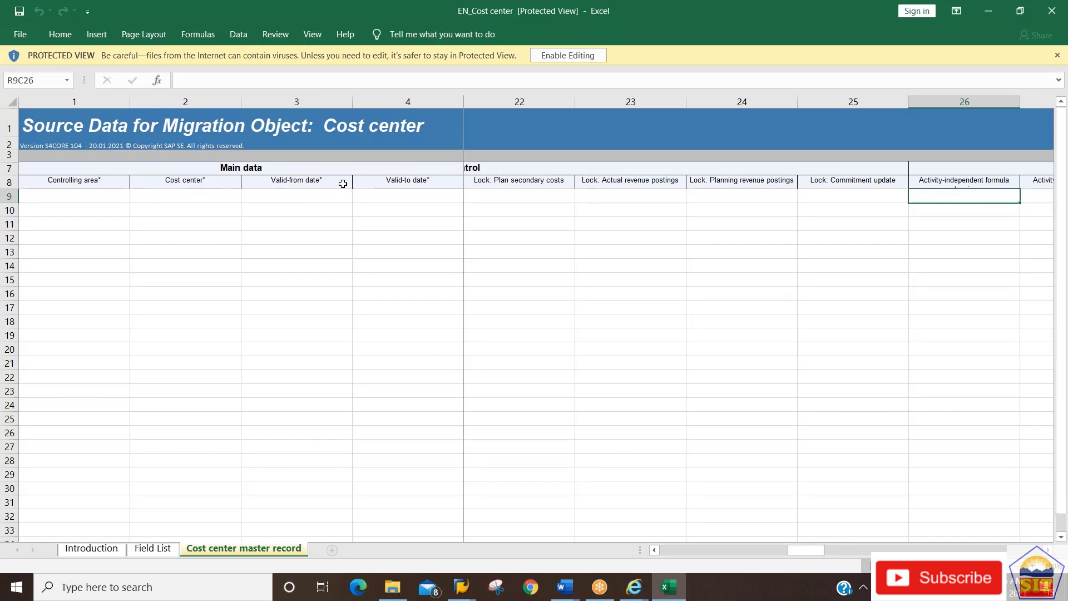
{"action": "key", "text": "Left"}
{"action": "key", "text": "Left"}
{"action": "key", "text": "Left"}
{"action": "key", "text": "Left"}
{"action": "key", "text": "Left"}
{"action": "key", "text": "Left"}
{"action": "key", "text": "Left"}
{"action": "key", "text": "Left"}
{"action": "key", "text": "Left"}
{"action": "key", "text": "Left"}
{"action": "key", "text": "Left"}
{"action": "key", "text": "Left"}
{"action": "key", "text": "Left"}
{"action": "key", "text": "Left"}
{"action": "key", "text": "Left"}
{"action": "key", "text": "Left"}
{"action": "key", "text": "Left"}
{"action": "key", "text": "Left"}
{"action": "key", "text": "Left"}
{"action": "key", "text": "Left"}
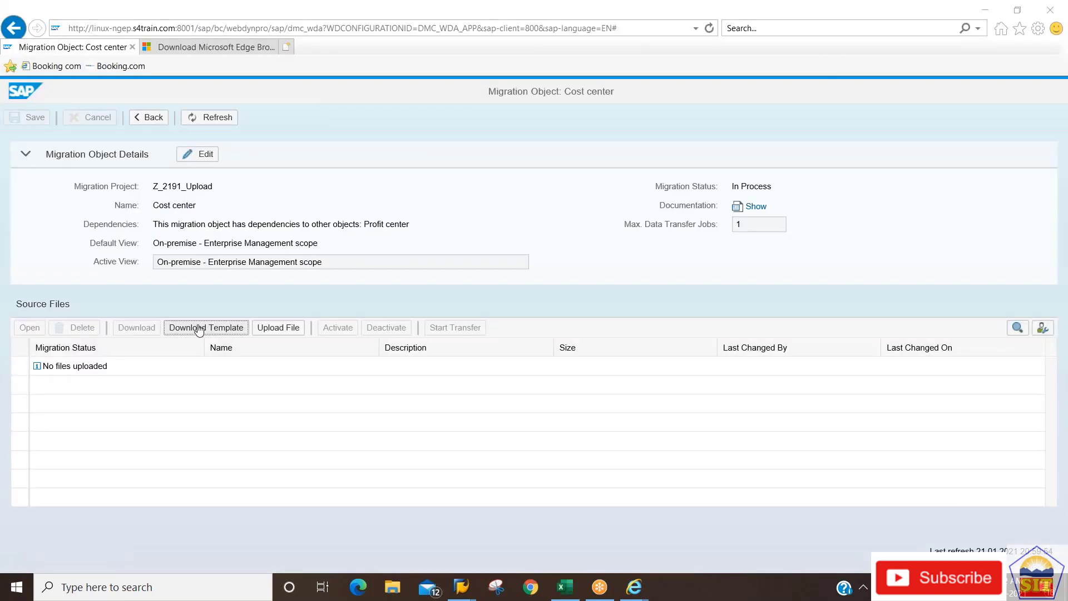
Review UploadCostCenter2191's rows for cost centers 219101–219106, incl. valid-to 31.12.9999, then return to the browser.
{"action": "key", "text": "alt+Tab"}
{"action": "key", "text": "alt+Tab"}
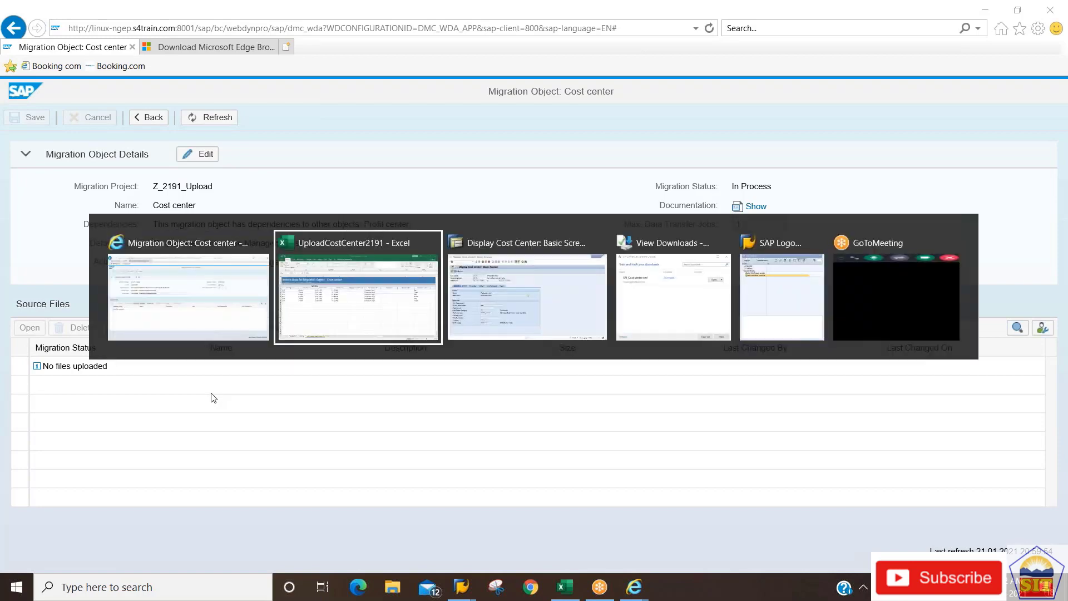
{"action": "key", "text": "Right"}
{"action": "key", "text": "Right"}
{"action": "key", "text": "Right"}
{"action": "key", "text": "Right"}
{"action": "key", "text": "Left"}
{"action": "key", "text": "Left"}
{"action": "key", "text": "Left"}
{"action": "key", "text": "Left"}
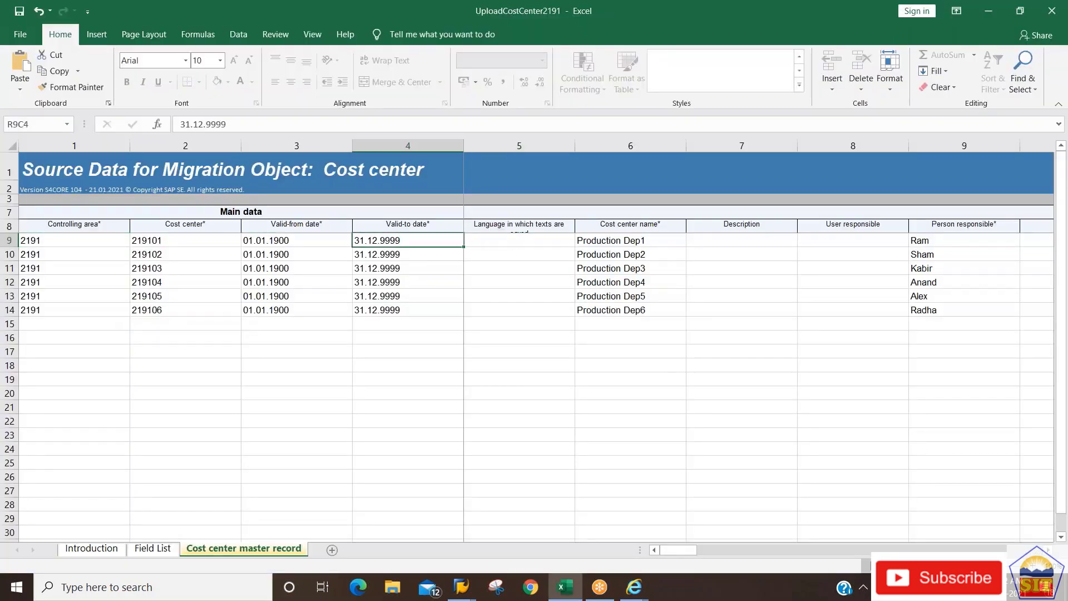
{"action": "key", "text": "Right"}
{"action": "key", "text": "Right"}
{"action": "key", "text": "Right"}
{"action": "key", "text": "Right"}
{"action": "key", "text": "Right"}
{"action": "key", "text": "Right"}
{"action": "key", "text": "Right"}
{"action": "key", "text": "Right"}
{"action": "key", "text": "Right"}
{"action": "key", "text": "Right"}
{"action": "key", "text": "Right"}
{"action": "key", "text": "Right"}
{"action": "key", "text": "Right"}
{"action": "key", "text": "Right"}
{"action": "key", "text": "Right"}
{"action": "key", "text": "Right"}
{"action": "key", "text": "Right"}
{"action": "key", "text": "Right"}
{"action": "key", "text": "Right"}
{"action": "key", "text": "Right"}
{"action": "key", "text": "Right"}
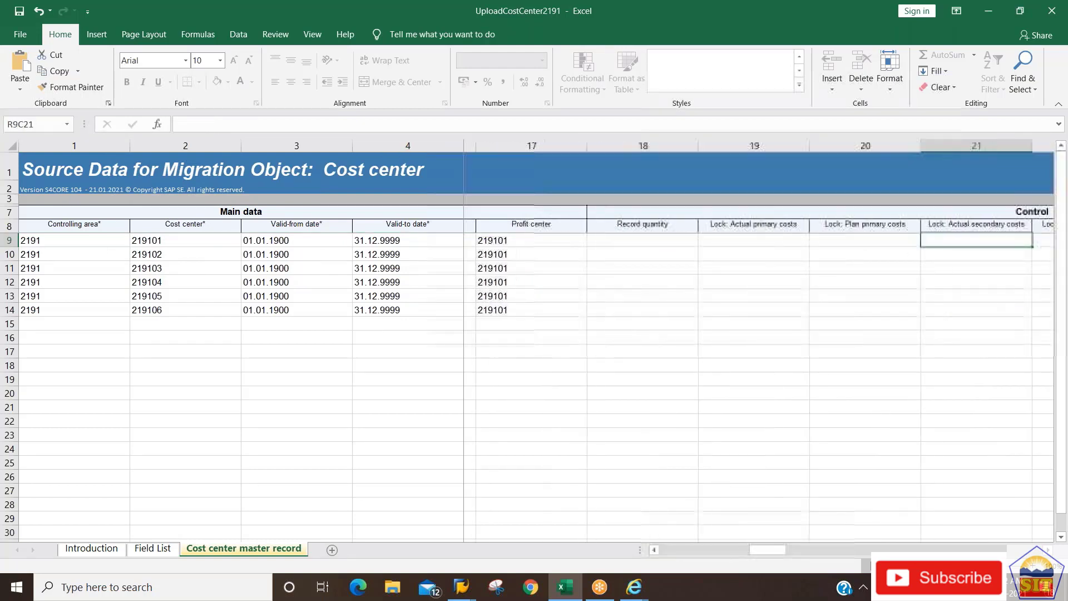
{"action": "key", "text": "Right"}
{"action": "key", "text": "Right"}
{"action": "key", "text": "Right"}
{"action": "key", "text": "Right"}
{"action": "key", "text": "Right"}
{"action": "key", "text": "Left"}
{"action": "key", "text": "Left"}
{"action": "key", "text": "Left"}
{"action": "key", "text": "Left"}
{"action": "key", "text": "Left"}
{"action": "key", "text": "Left"}
{"action": "key", "text": "Left"}
{"action": "key", "text": "Left"}
{"action": "key", "text": "Left"}
{"action": "key", "text": "Left"}
{"action": "key", "text": "Left"}
{"action": "key", "text": "Left"}
{"action": "key", "text": "Left"}
{"action": "key", "text": "Left"}
{"action": "key", "text": "Left"}
{"action": "key", "text": "Left"}
{"action": "key", "text": "Left"}
{"action": "key", "text": "Left"}
{"action": "key", "text": "Left"}
{"action": "key", "text": "Left"}
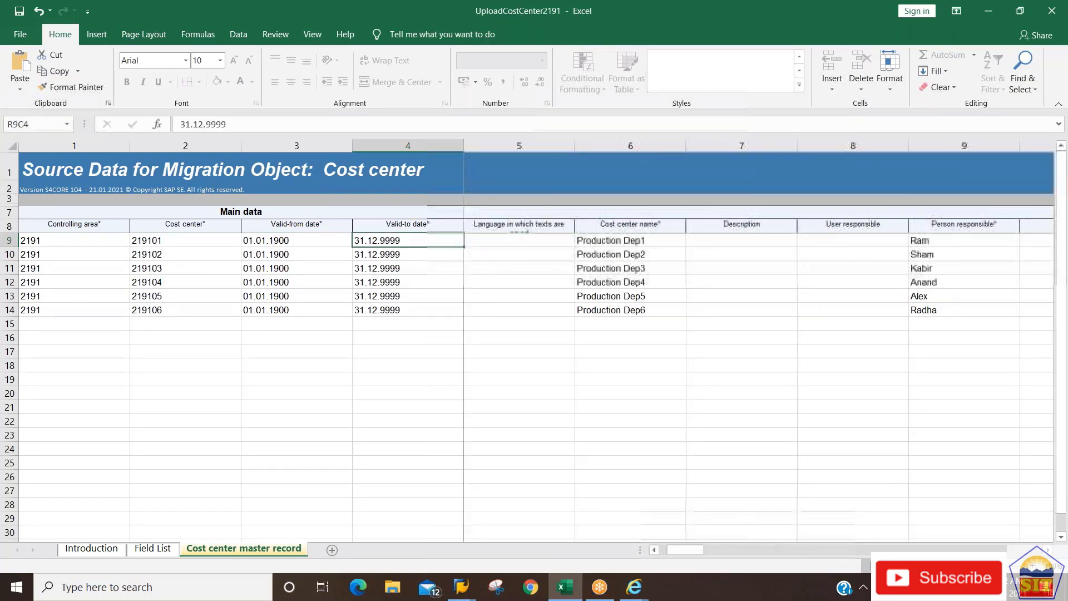
{"action": "key", "text": "Down"}
{"action": "key", "text": "Down"}
{"action": "key", "text": "Down"}
{"action": "key", "text": "Down"}
{"action": "key", "text": "Down"}
{"action": "key", "text": "Down"}
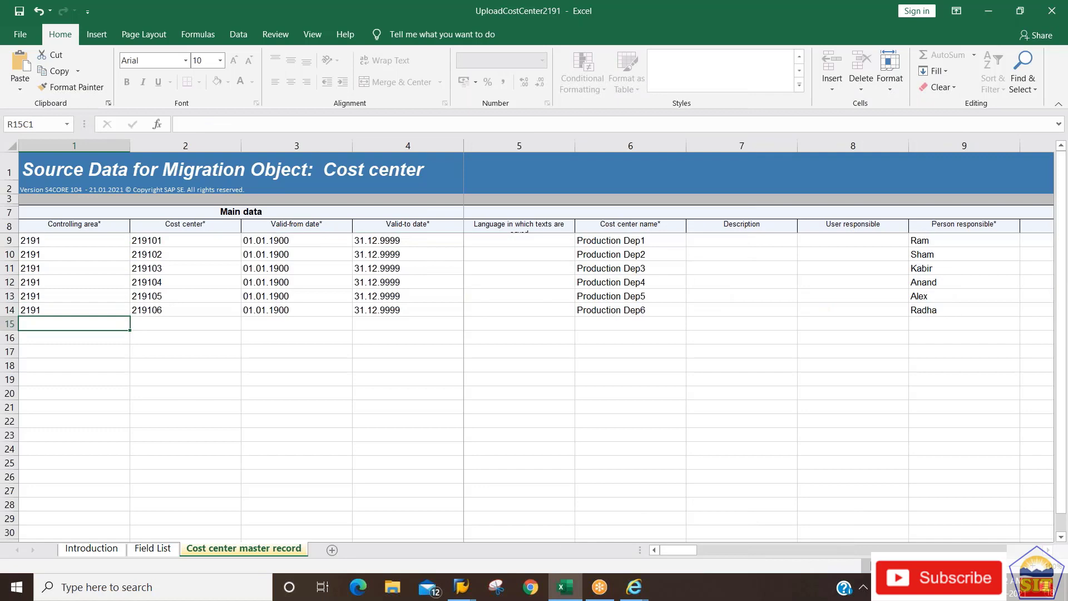
{"action": "key", "text": "Right"}
{"action": "key", "text": "Right"}
{"action": "key", "text": "Right"}
{"action": "key", "text": "Right"}
{"action": "key", "text": "Right"}
{"action": "key", "text": "Right"}
{"action": "key", "text": "Right"}
{"action": "key", "text": "Right"}
{"action": "key", "text": "Right"}
{"action": "key", "text": "Right"}
{"action": "key", "text": "Right"}
{"action": "key", "text": "Right"}
{"action": "key", "text": "Right"}
{"action": "key", "text": "Right"}
{"action": "key", "text": "Right"}
{"action": "key", "text": "Right"}
{"action": "key", "text": "Right"}
{"action": "key", "text": "Right"}
{"action": "key", "text": "Right"}
{"action": "key", "text": "Right"}
{"action": "key", "text": "Right"}
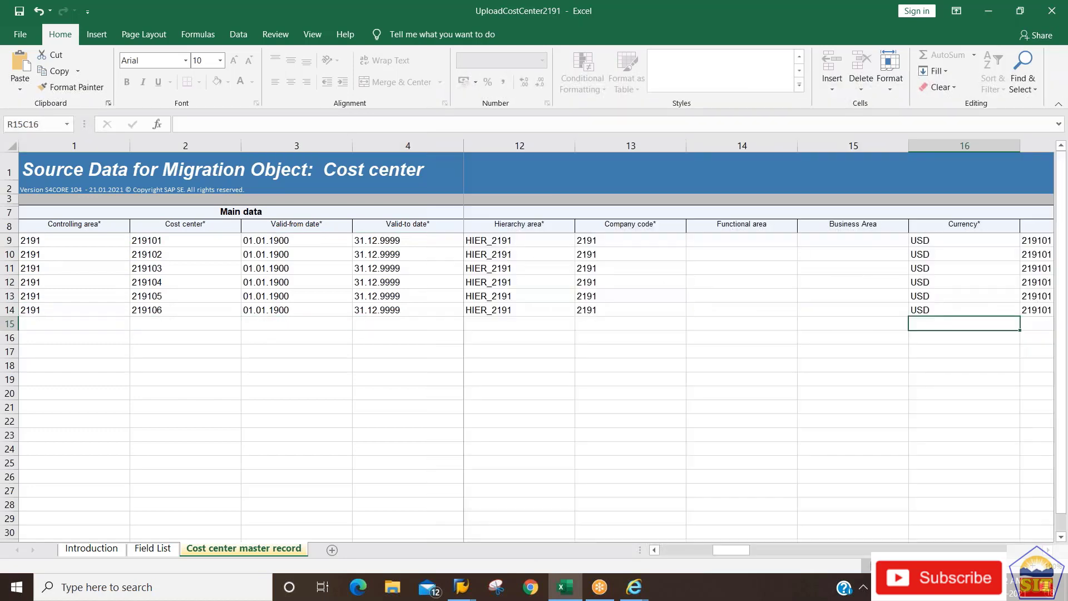
{"action": "key", "text": "Right"}
{"action": "key", "text": "Right"}
{"action": "key", "text": "Right"}
{"action": "key", "text": "Right"}
{"action": "key", "text": "Right"}
{"action": "key", "text": "Right"}
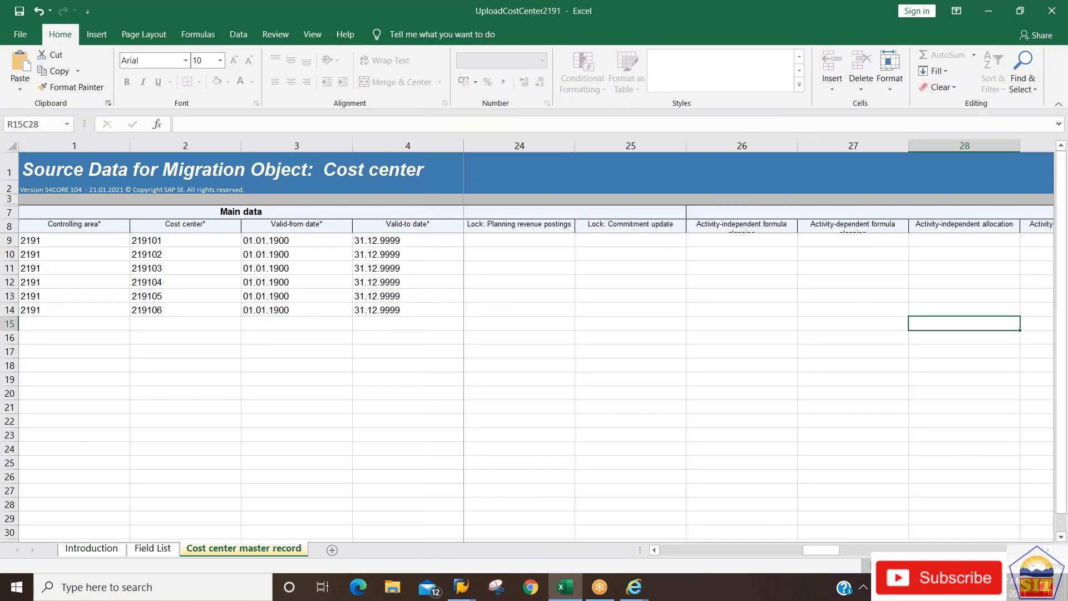
{"action": "key", "text": "Right"}
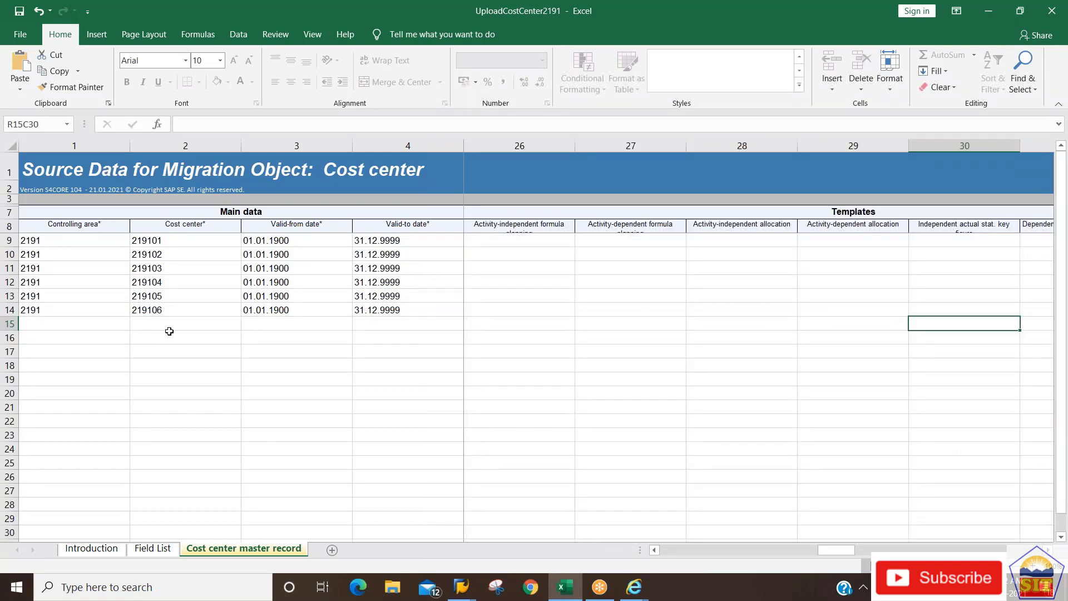
{"action": "key", "text": "alt+Tab"}
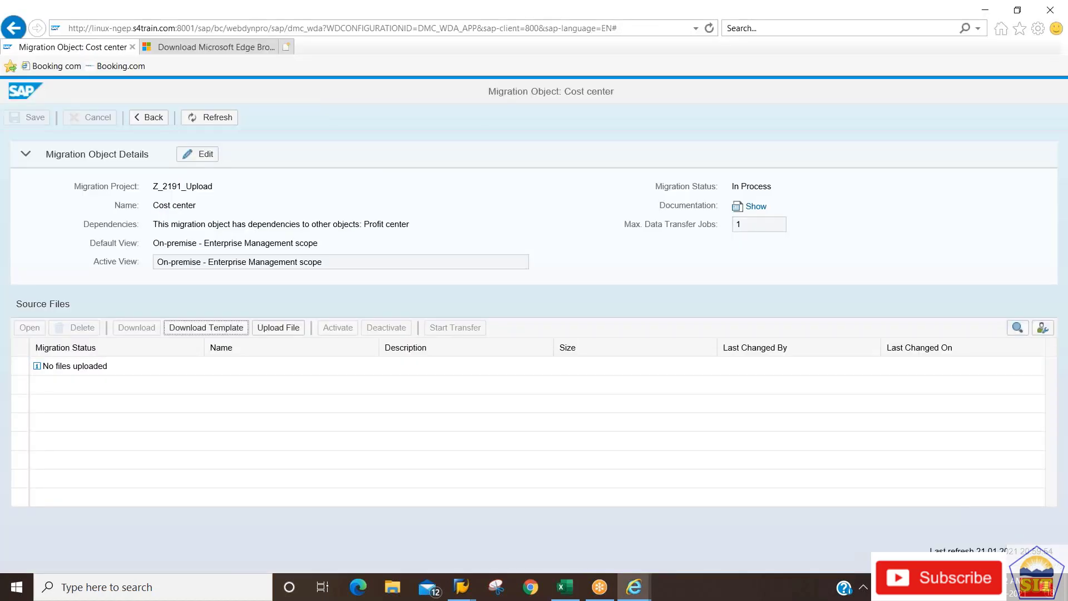
Choose UploadCostCenter2191 from the Desktop as the upload file, dismissing the SAP GUI connection error.
{"action": "left_click", "coordinate": [277, 329]}
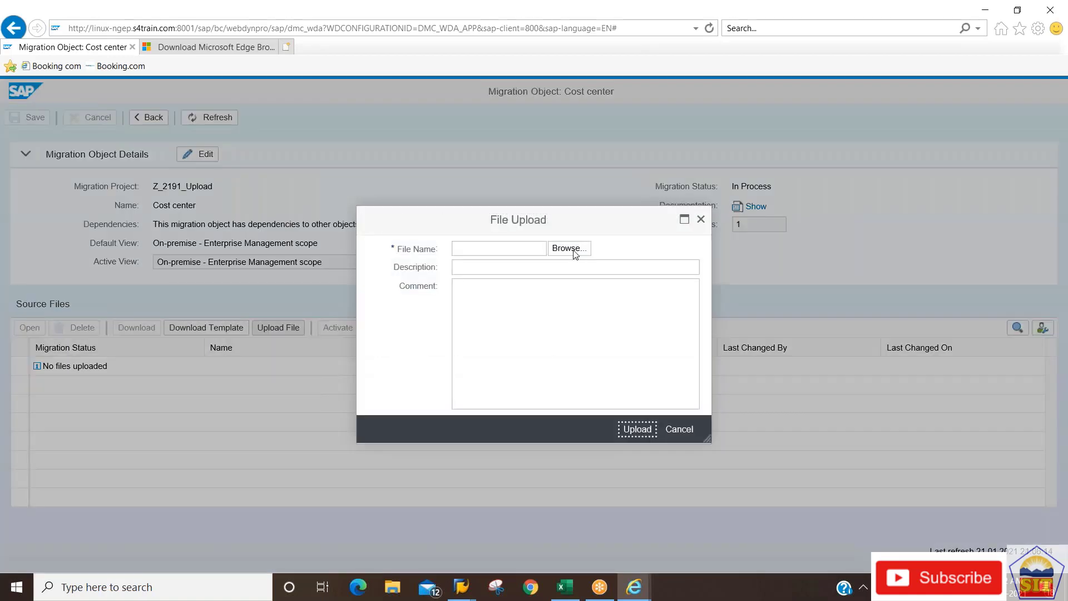
{"action": "left_click", "coordinate": [568, 248]}
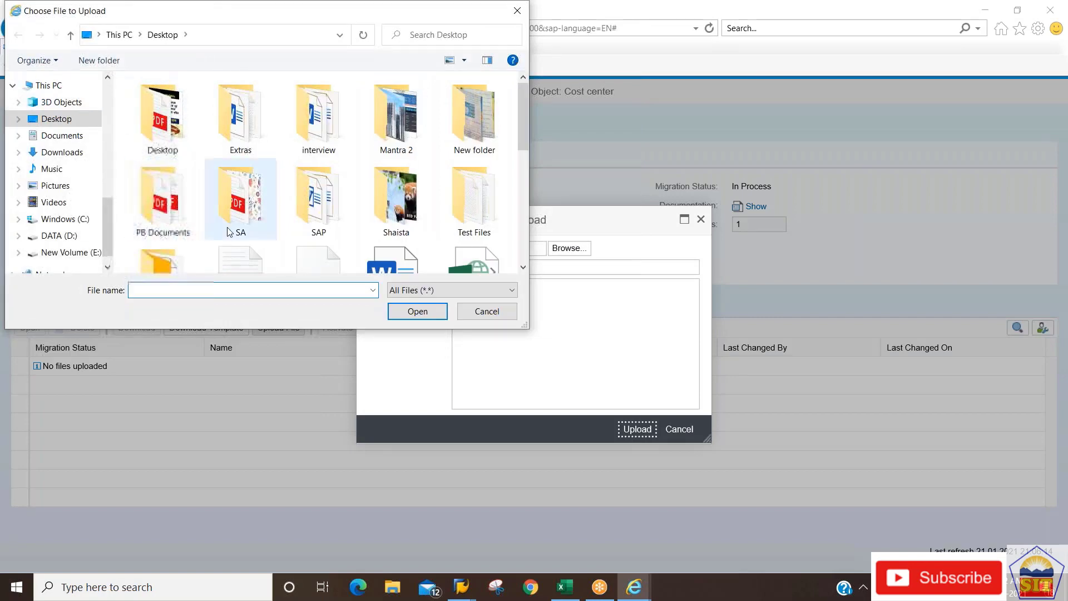
{"action": "left_click", "coordinate": [522, 267]}
{"action": "left_click", "coordinate": [522, 269]}
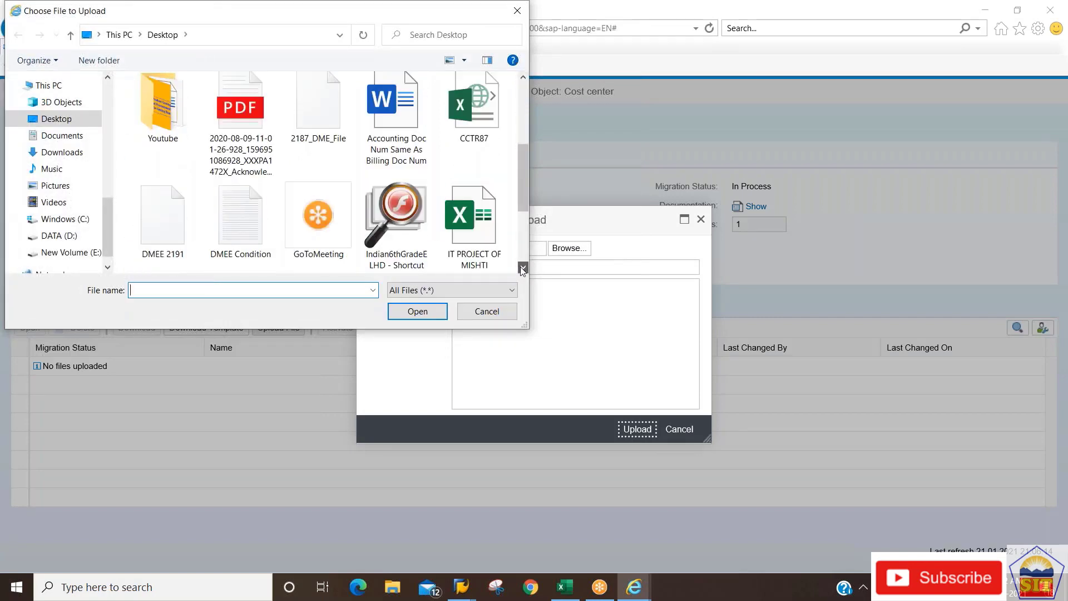
{"action": "left_click", "coordinate": [522, 269]}
{"action": "left_click", "coordinate": [522, 268]}
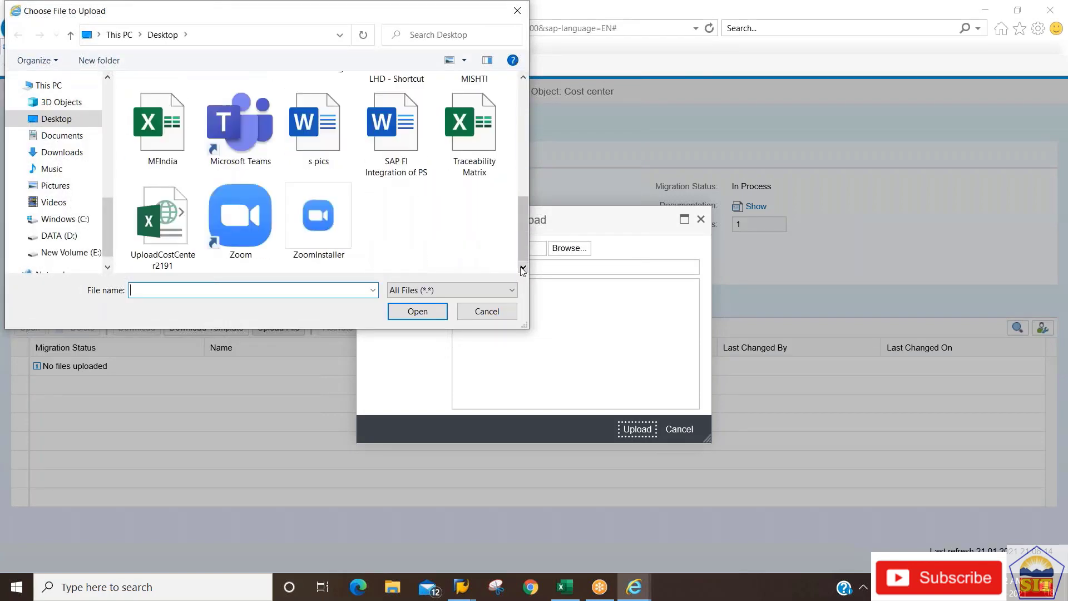
{"action": "left_click", "coordinate": [164, 258]}
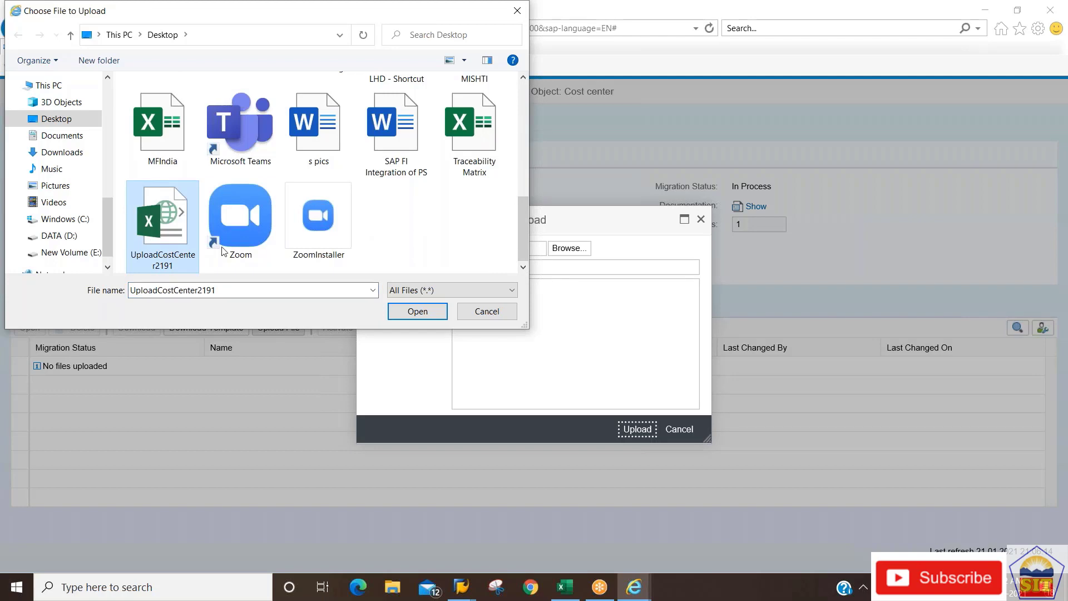
{"action": "left_click", "coordinate": [426, 308]}
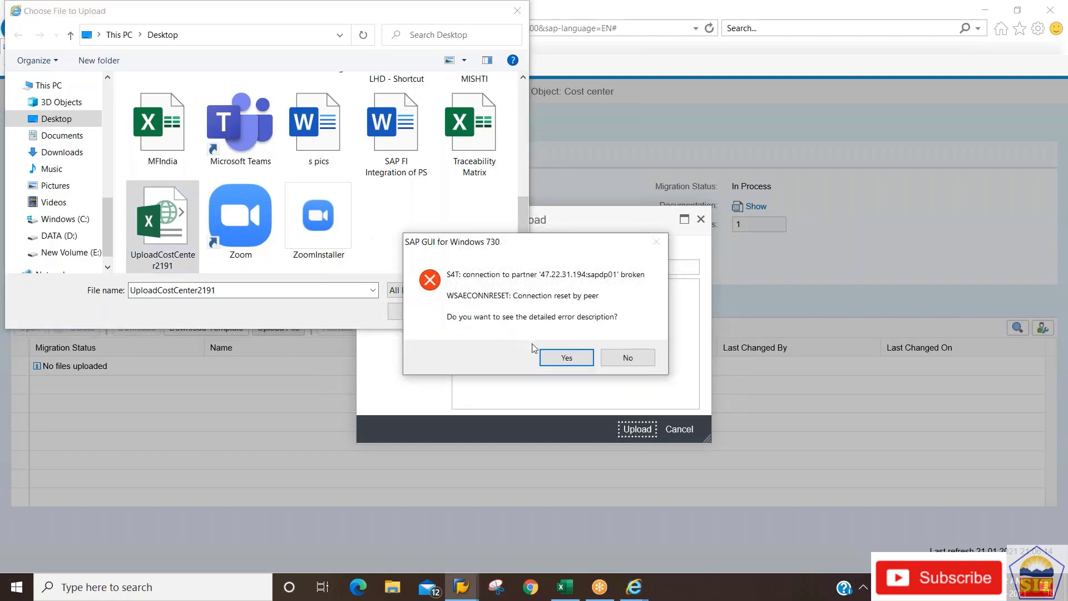
{"action": "left_click", "coordinate": [558, 359]}
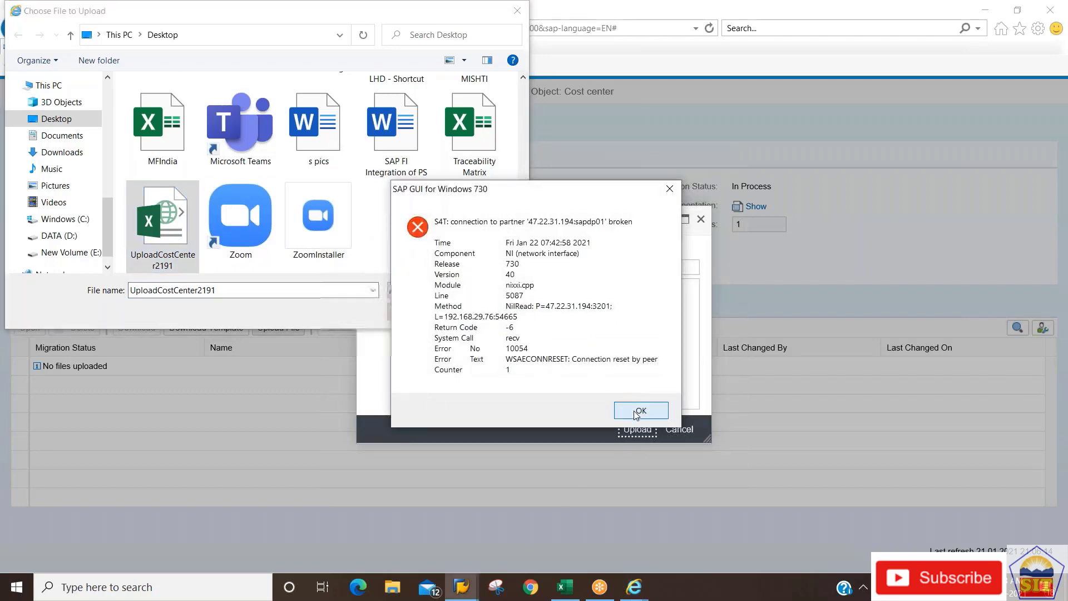
{"action": "left_click", "coordinate": [637, 408]}
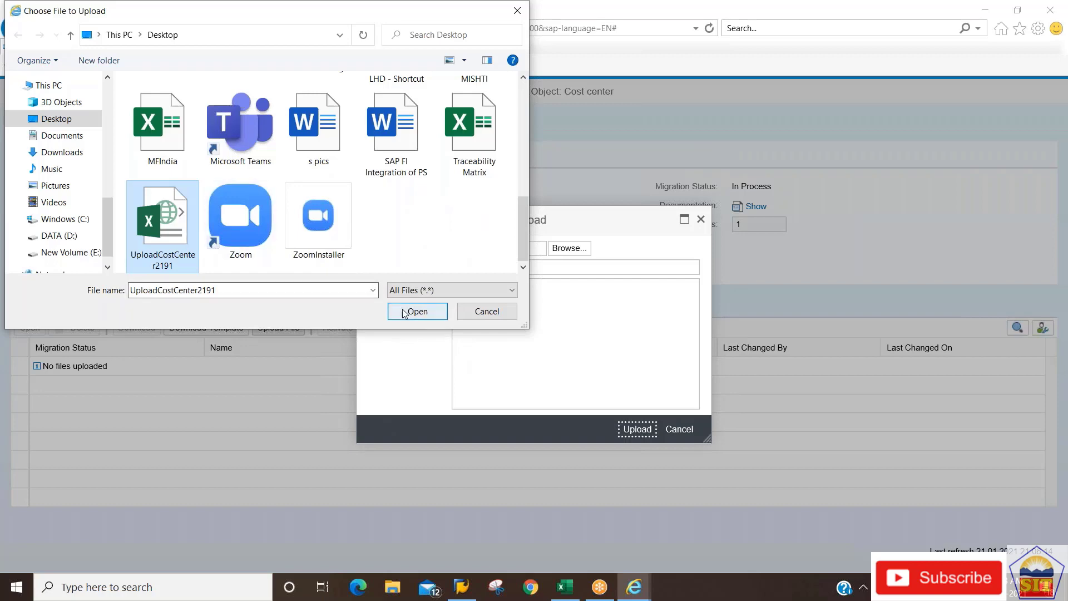
{"action": "left_click", "coordinate": [411, 310]}
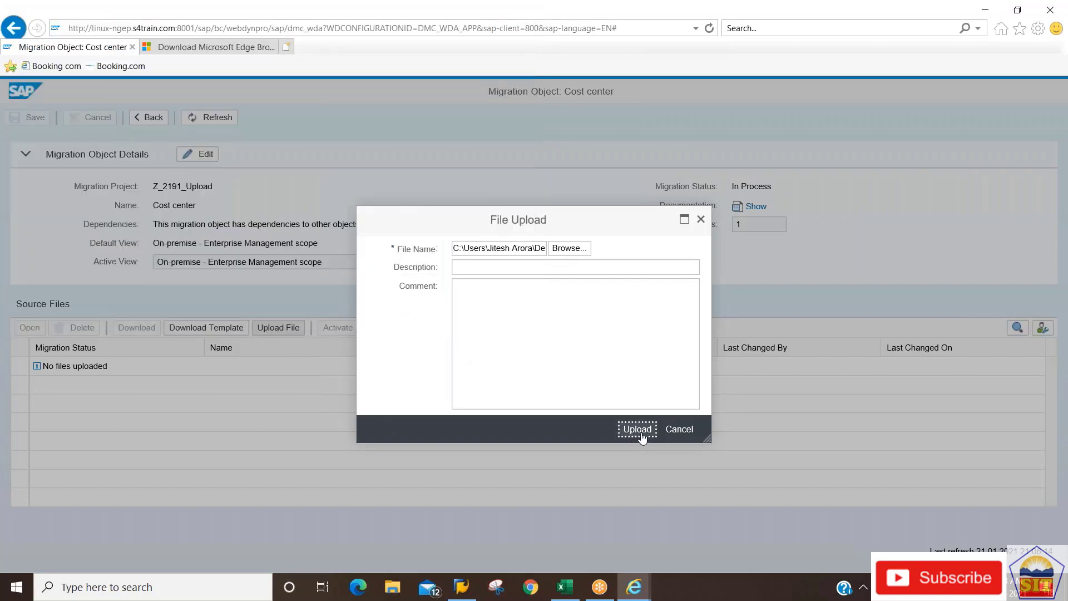
Enter 'Cost Ctr 2191' as both description and comment, then upload the file.
{"action": "left_click", "coordinate": [555, 271]}
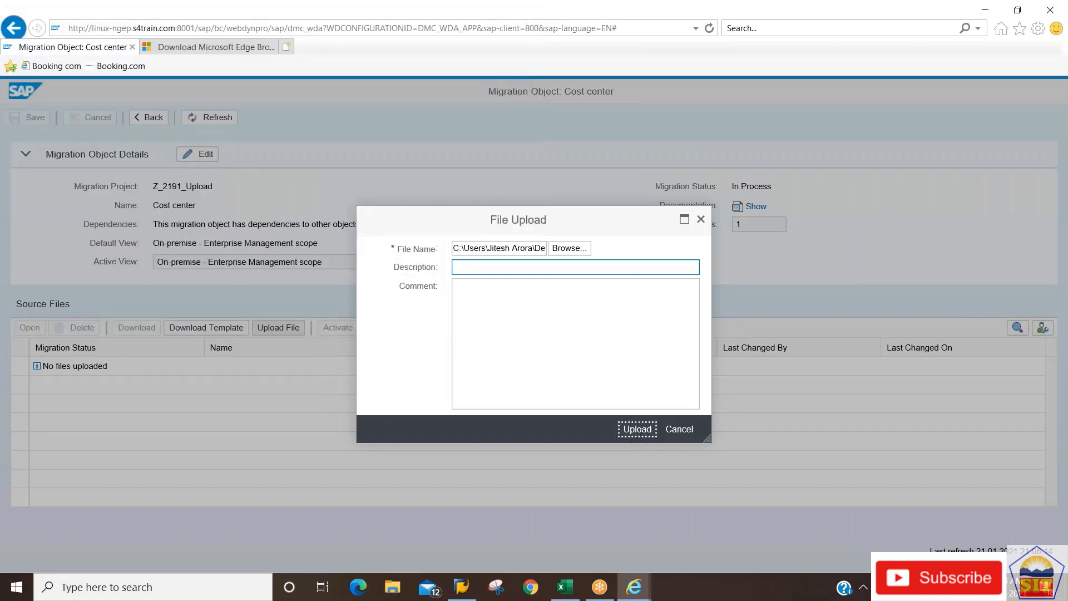
{"action": "type", "text": "Cost Cen"}
{"action": "key", "text": "BackSpace"}
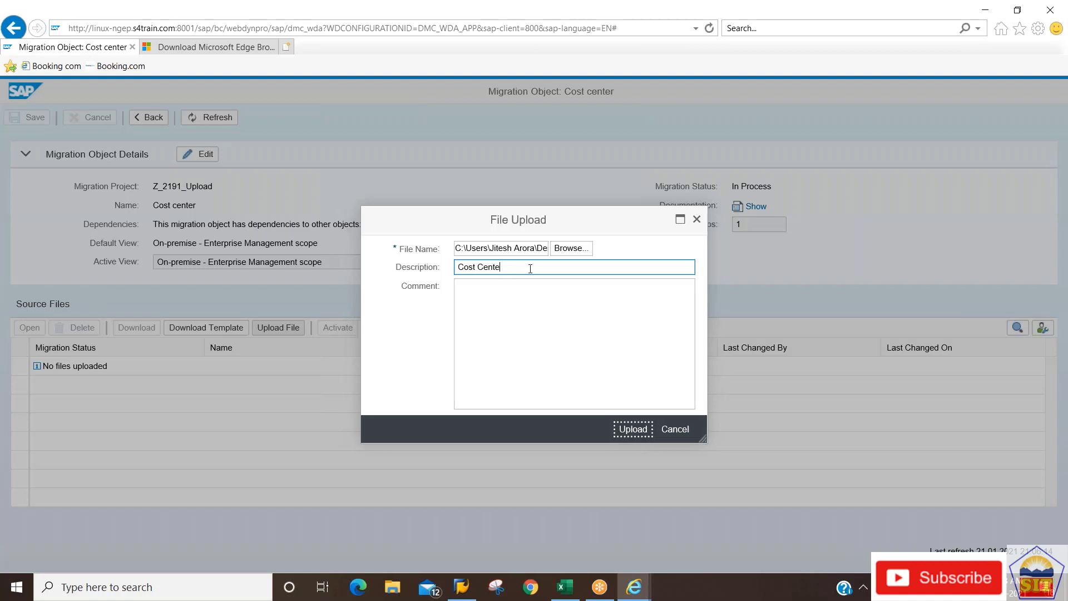
{"action": "key", "text": "BackSpace"}
{"action": "key", "text": "BackSpace"}
{"action": "key", "text": "BackSpace"}
{"action": "key", "text": "BackSpace"}
{"action": "type", "text": "tr 2191"}
{"action": "key", "text": "ctrl+a"}
{"action": "key", "text": "ctrl+c"}
{"action": "left_click", "coordinate": [517, 288]}
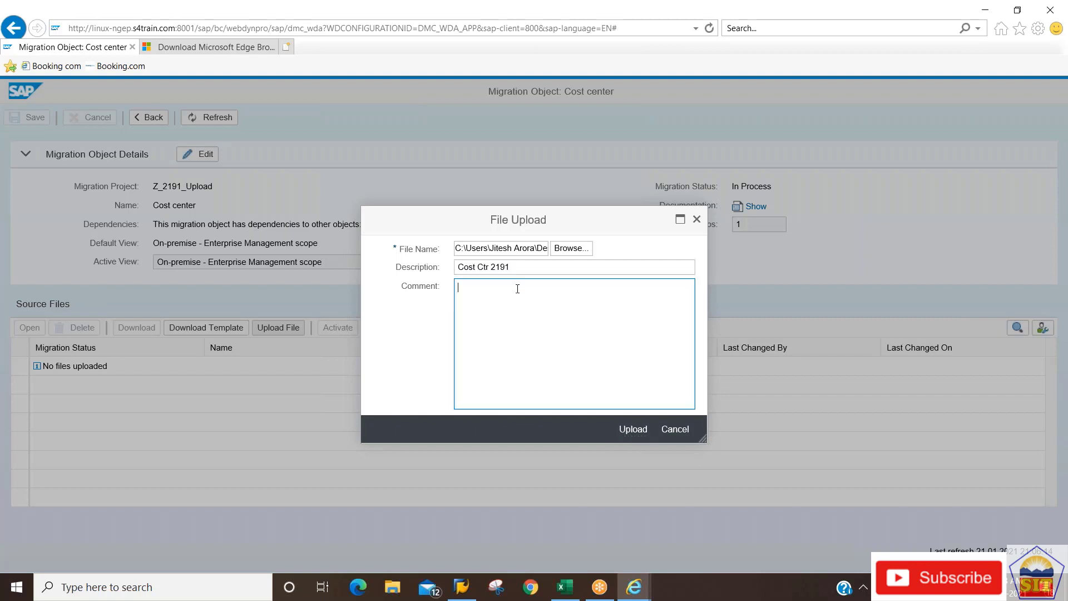
{"action": "key", "text": "ctrl+v"}
{"action": "left_click", "coordinate": [632, 431]}
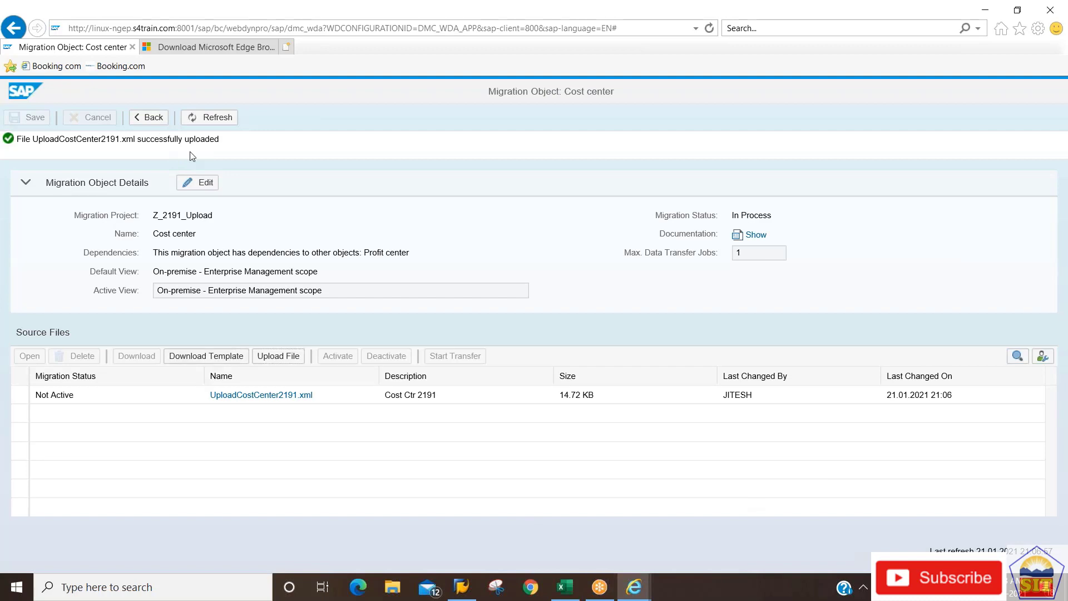
{"action": "left_click", "coordinate": [209, 117]}
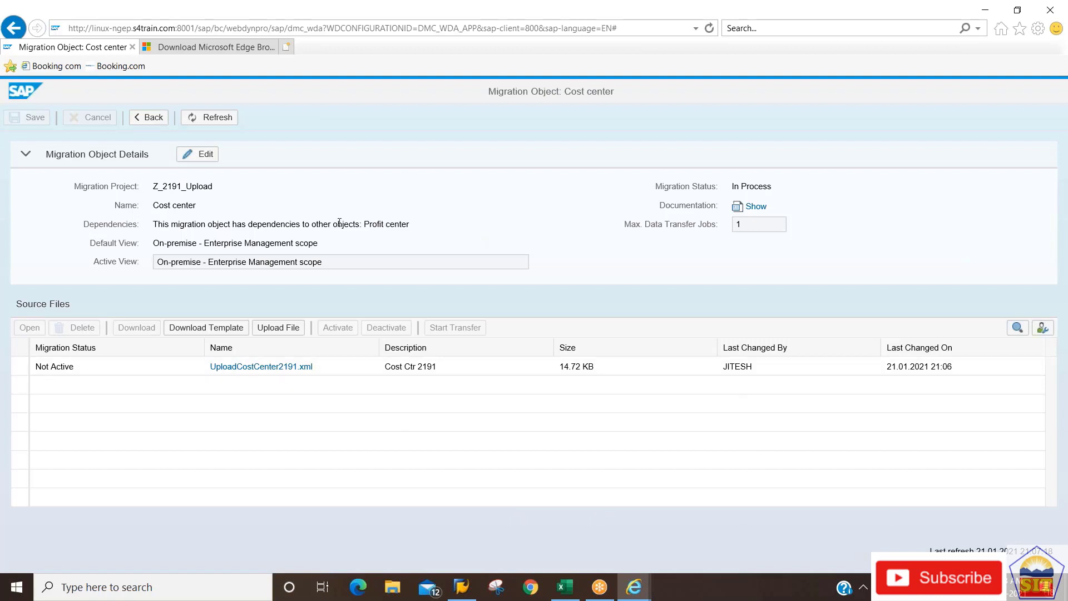
{"action": "left_click", "coordinate": [212, 118]}
{"action": "left_click", "coordinate": [148, 118]}
{"action": "left_click", "coordinate": [287, 329]}
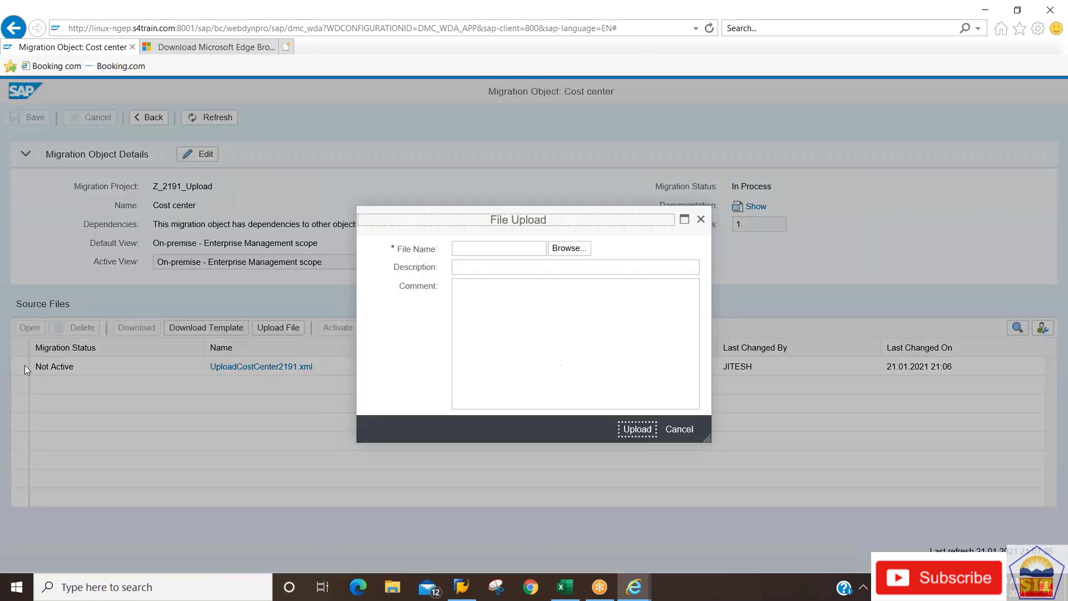
{"action": "key", "text": "Tab"}
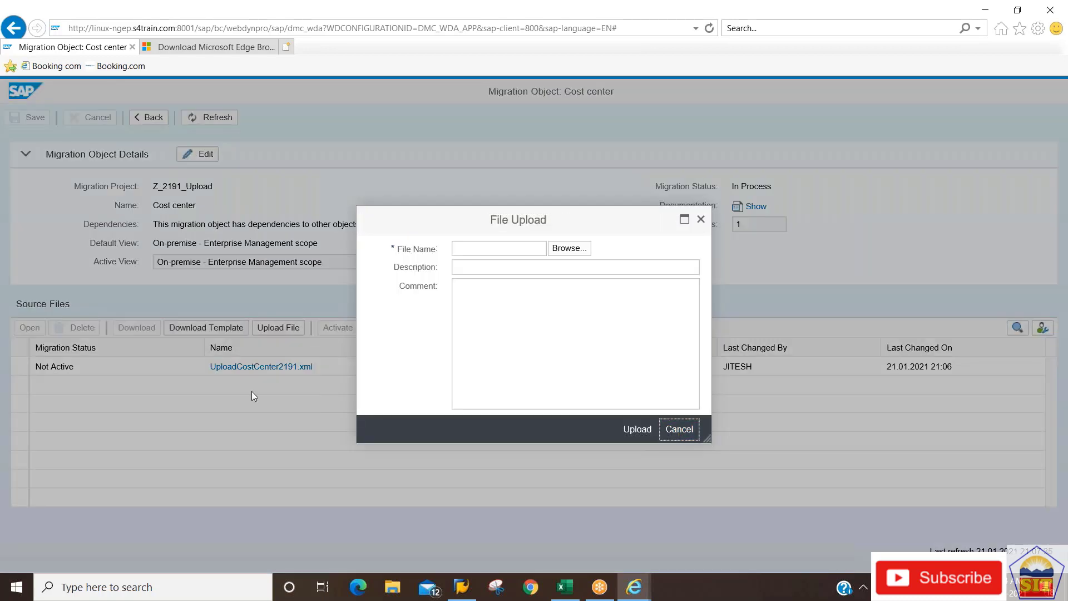
{"action": "key", "text": "Return"}
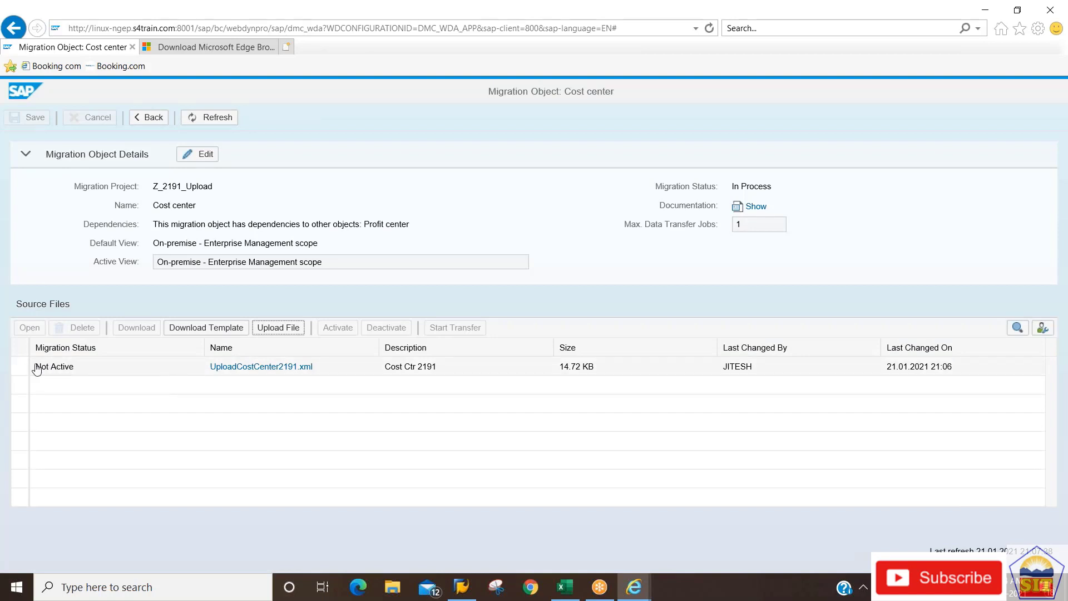
Activate the uploaded UploadCostCenter2191.xml source file.
{"action": "left_click", "coordinate": [19, 366]}
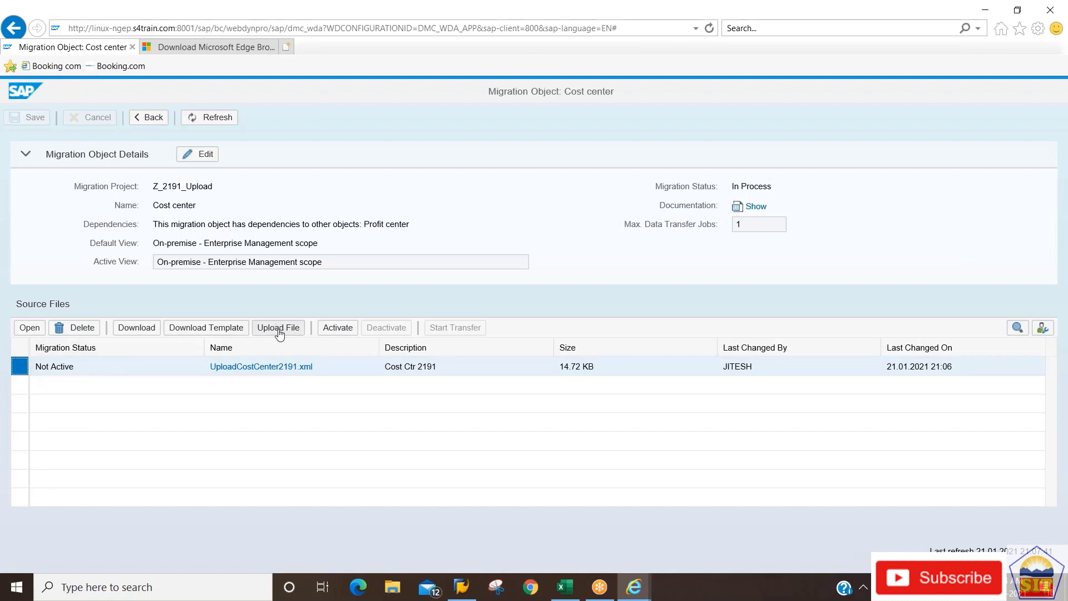
{"action": "left_click", "coordinate": [342, 329]}
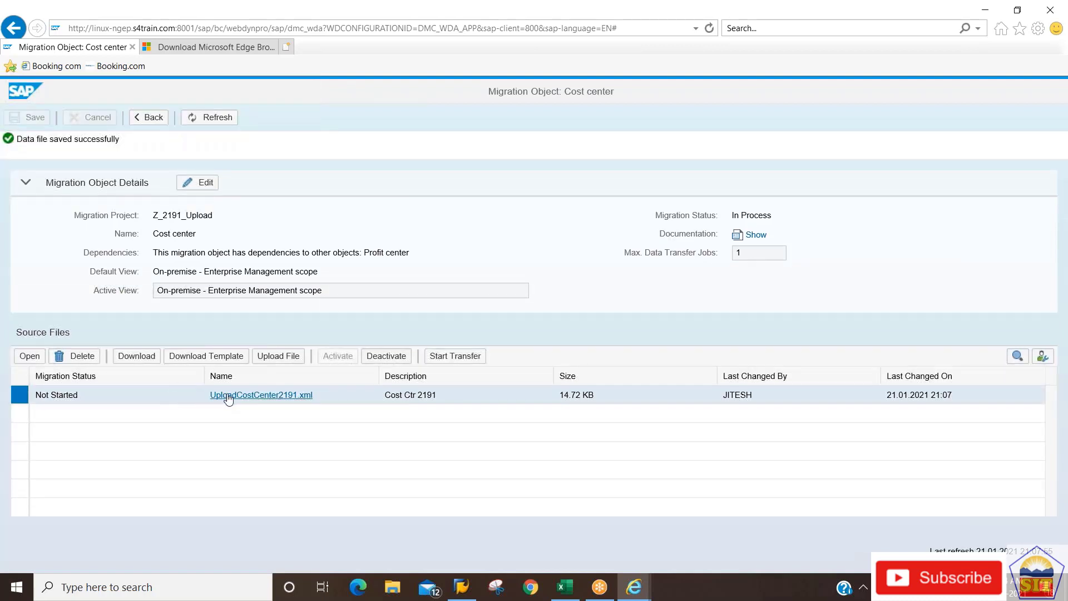
Start and confirm the data transfer of UploadCostCenter2191.xml, closing the progress window at 100%.
{"action": "left_click", "coordinate": [459, 357]}
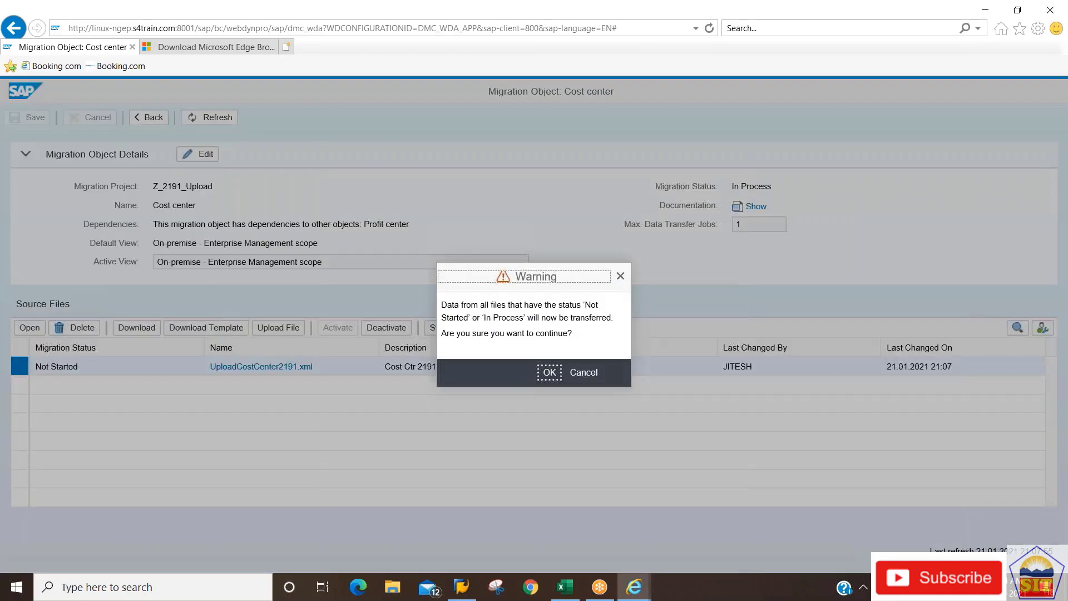
{"action": "left_click", "coordinate": [549, 373]}
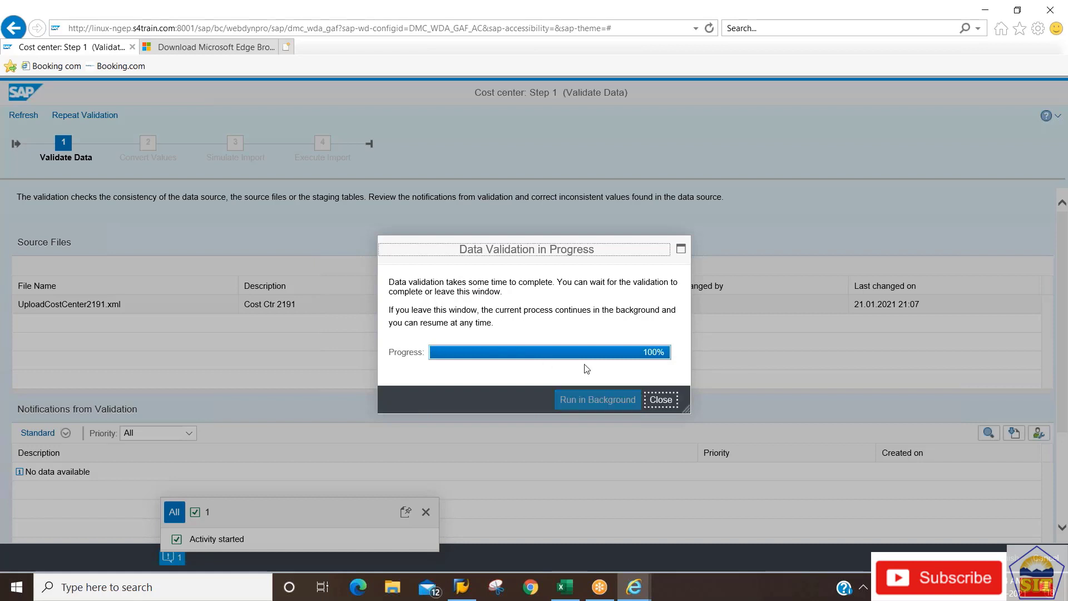
{"action": "left_click", "coordinate": [662, 402]}
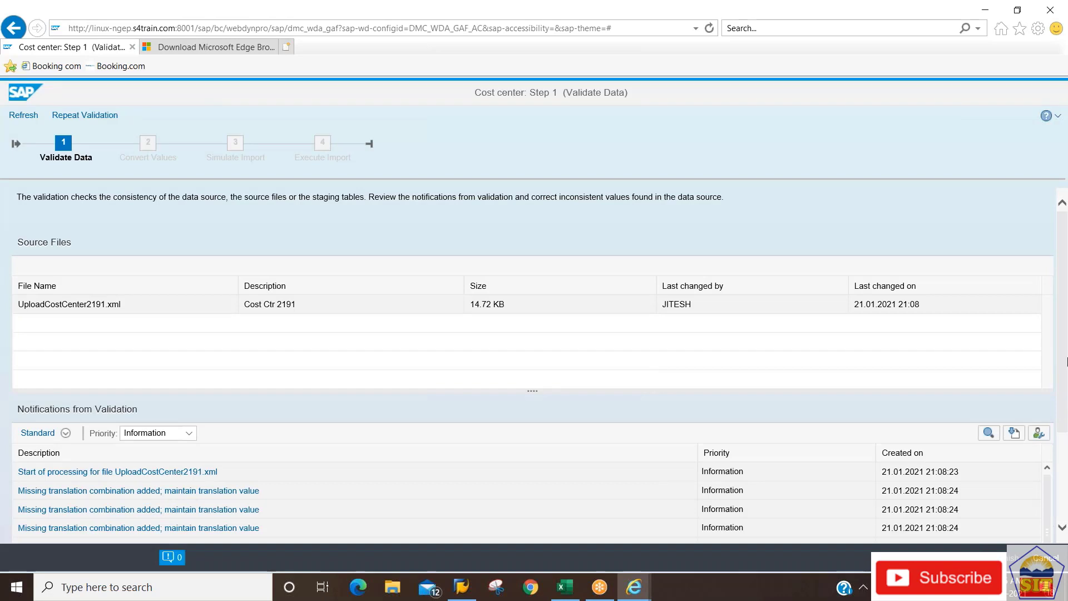
Scroll through the validation notifications.
{"action": "scroll", "coordinate": [1059, 367], "scroll_direction": "down", "scroll_amount": 3}
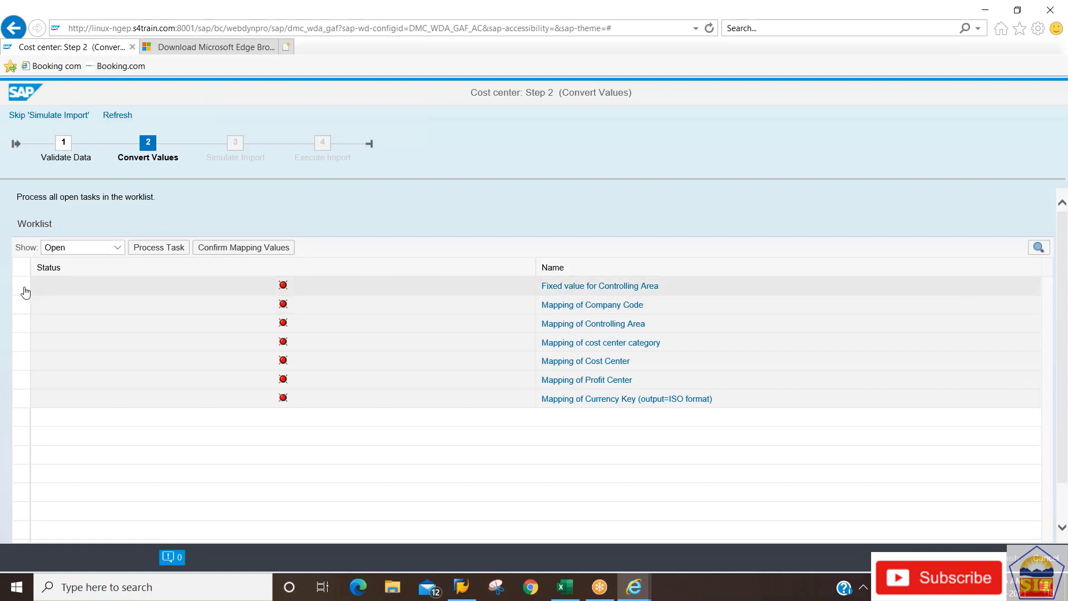
Select all seven mapping tasks in the worklist and confirm their mapping values.
{"action": "left_click", "coordinate": [218, 248]}
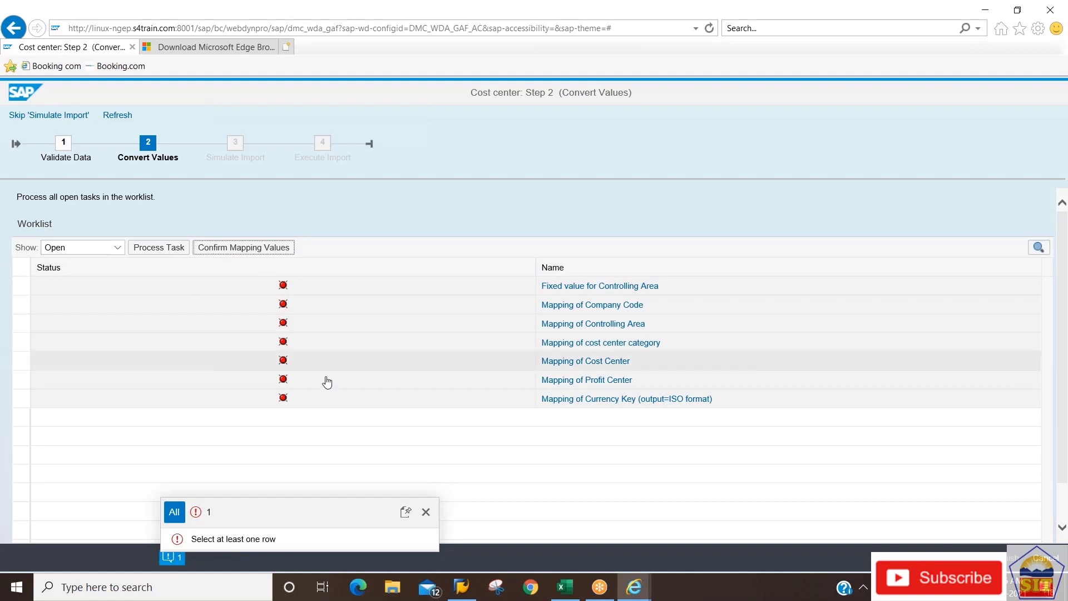
{"action": "left_click", "coordinate": [426, 512]}
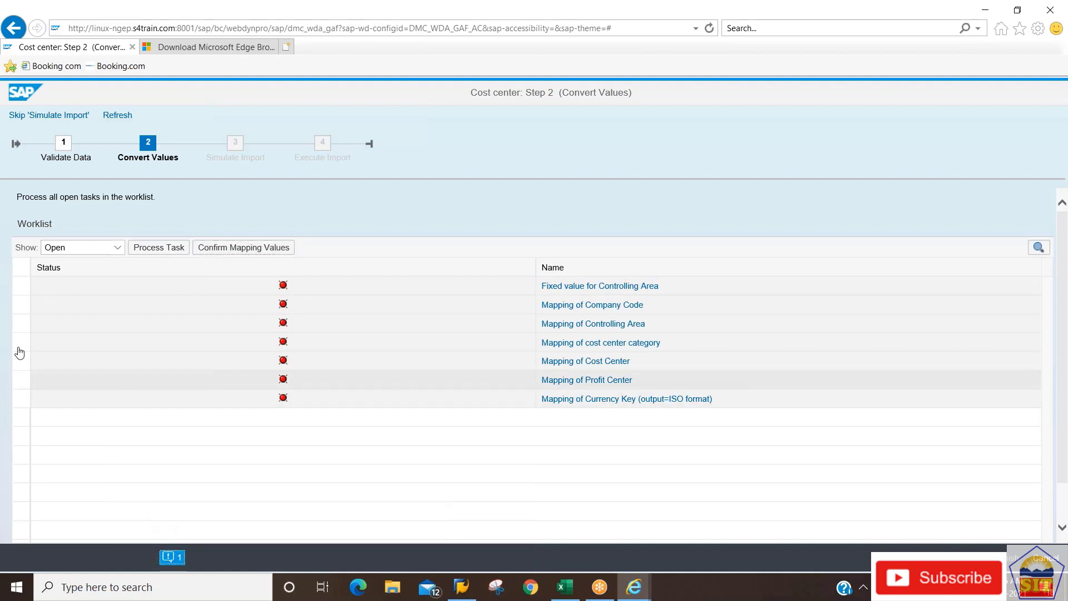
{"action": "left_click", "coordinate": [23, 288]}
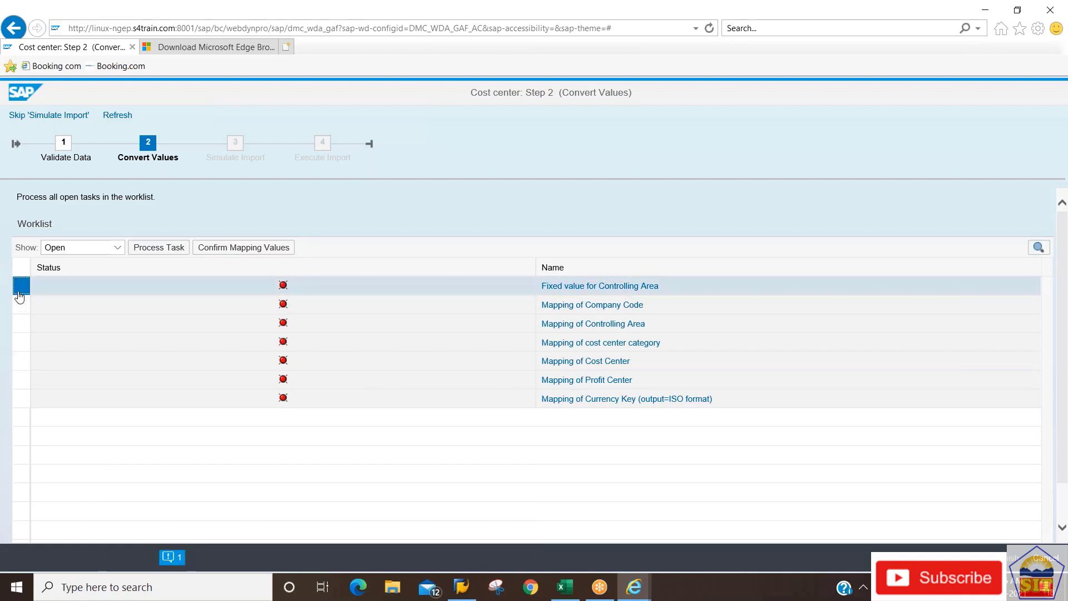
{"action": "left_click", "coordinate": [19, 305]}
{"action": "left_click", "coordinate": [19, 323]}
{"action": "left_click", "coordinate": [19, 342]}
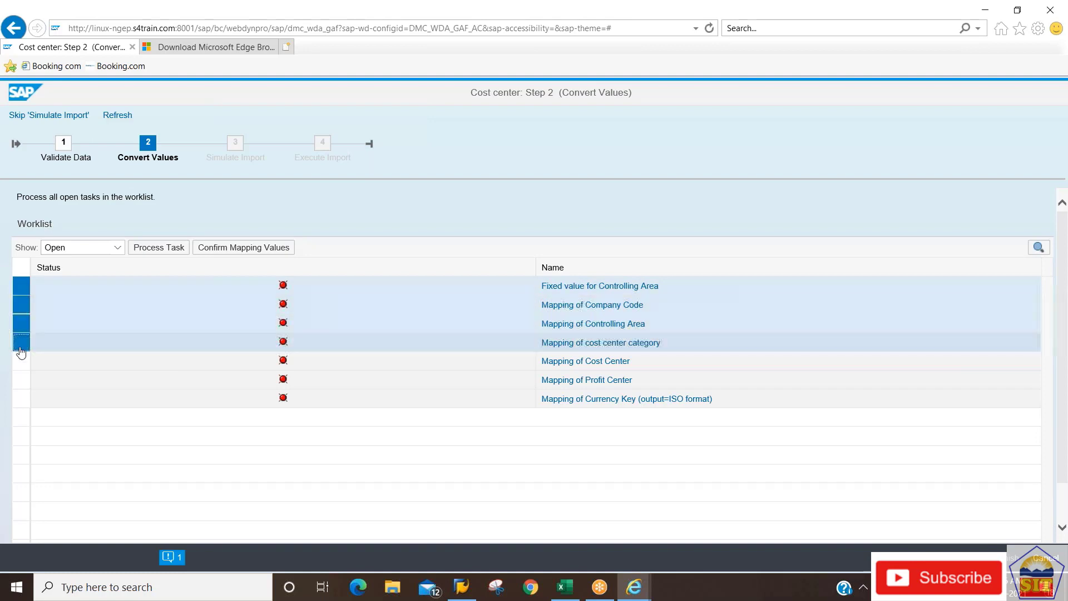
{"action": "left_click", "coordinate": [20, 361]}
{"action": "left_click", "coordinate": [20, 398]}
{"action": "left_click", "coordinate": [20, 379]}
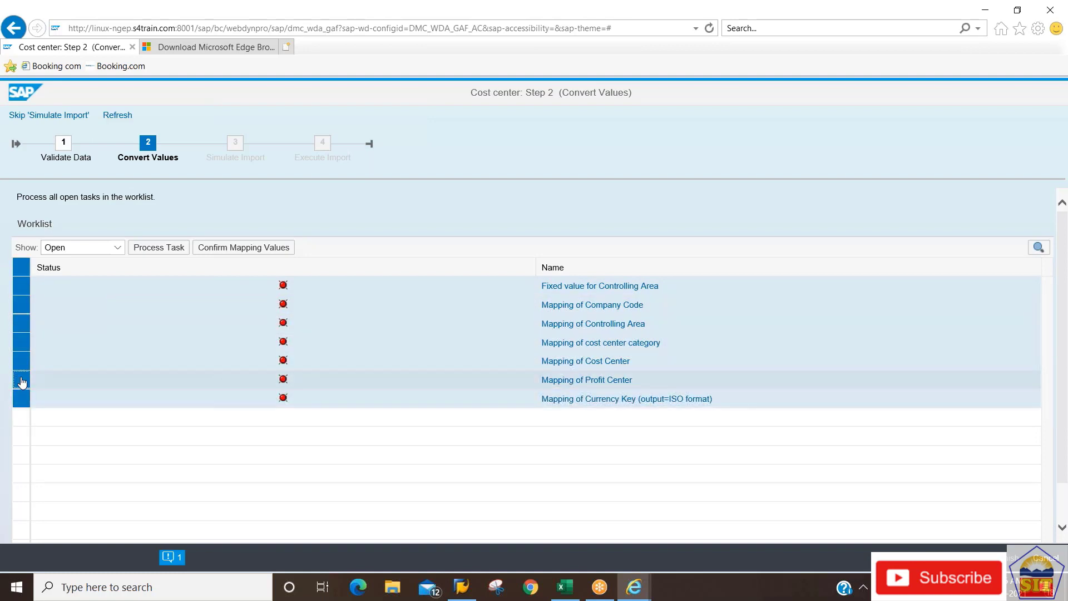
{"action": "left_click", "coordinate": [234, 251]}
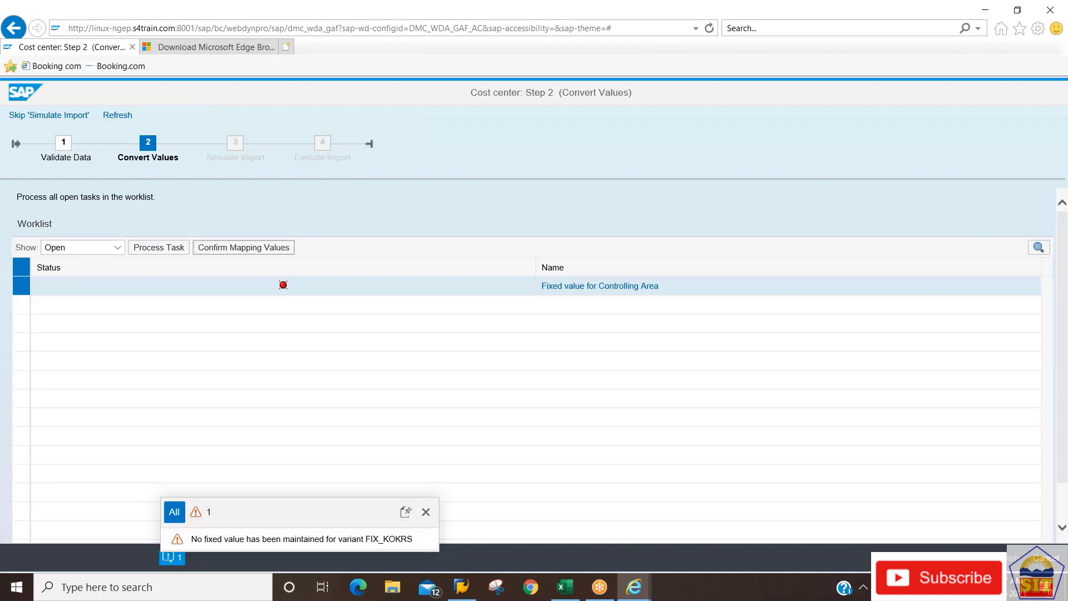
Set the Controlling Area fixed value FIX_KOKRS to 2191 and save it.
{"action": "left_click", "coordinate": [625, 287]}
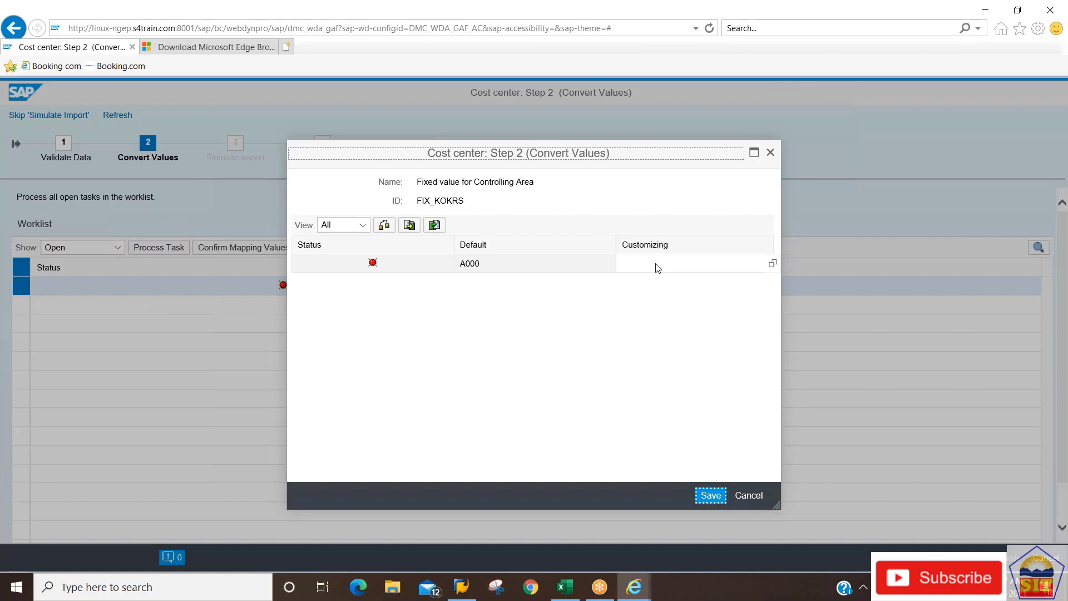
{"action": "left_click", "coordinate": [641, 265]}
{"action": "type", "text": "2191"}
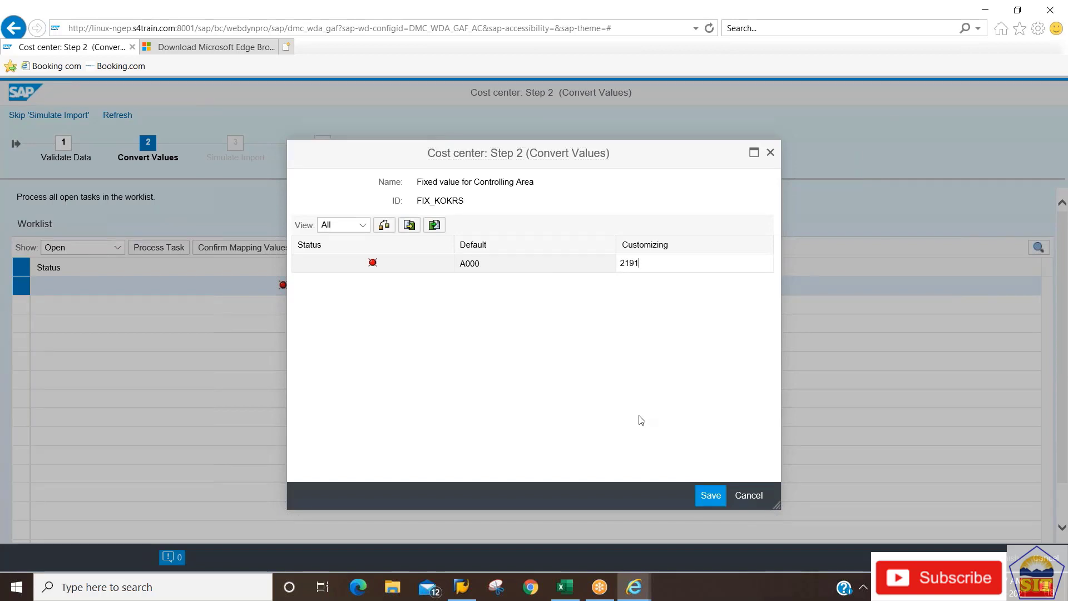
{"action": "key", "text": "Return"}
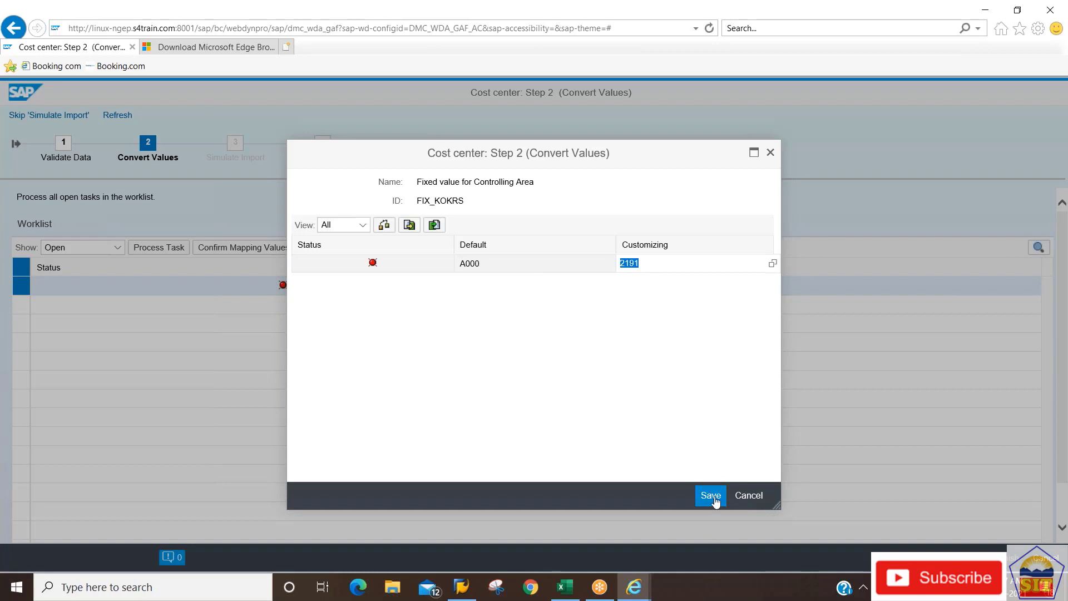
{"action": "left_click", "coordinate": [712, 496]}
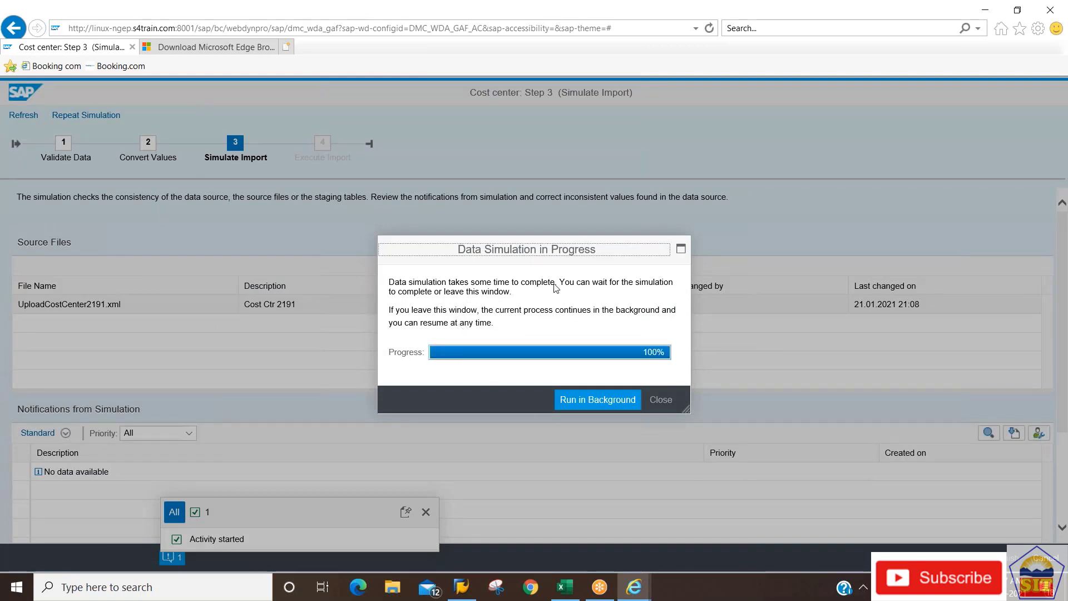
Close the finished simulation window and review the simulation notifications.
{"action": "left_click", "coordinate": [666, 405]}
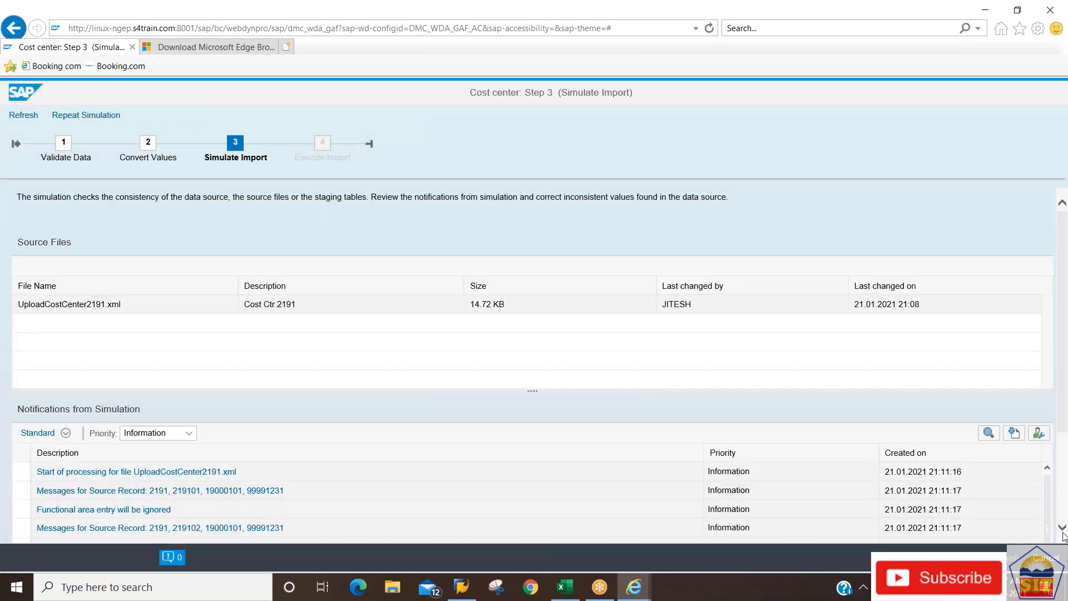
{"action": "scroll", "coordinate": [1062, 531], "scroll_direction": "down", "scroll_amount": 3}
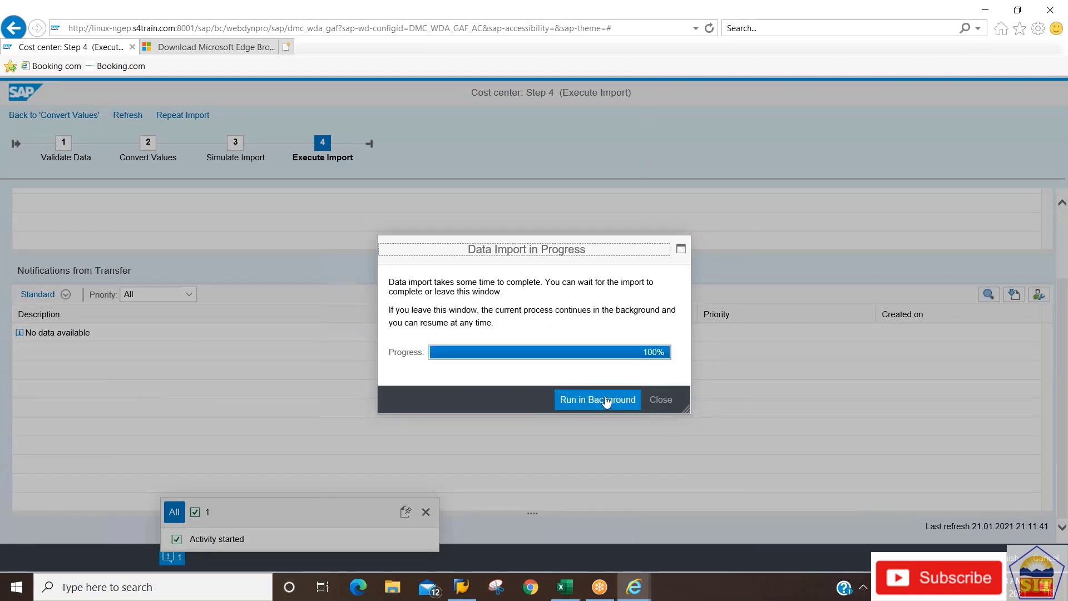
Close the finished Data Import in Progress window.
{"action": "left_click", "coordinate": [662, 400]}
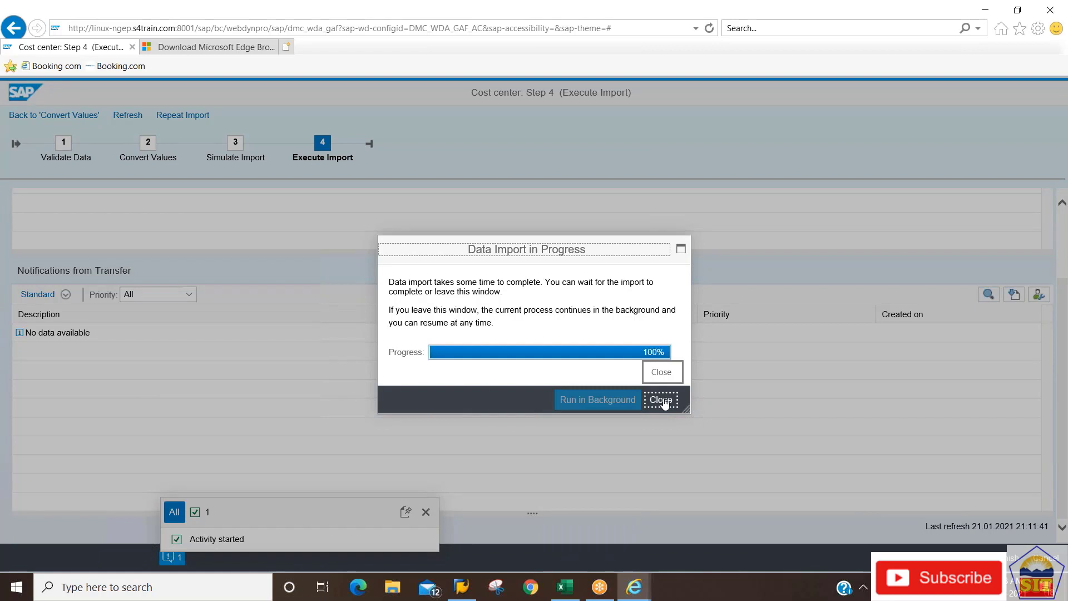
{"action": "left_click", "coordinate": [662, 400]}
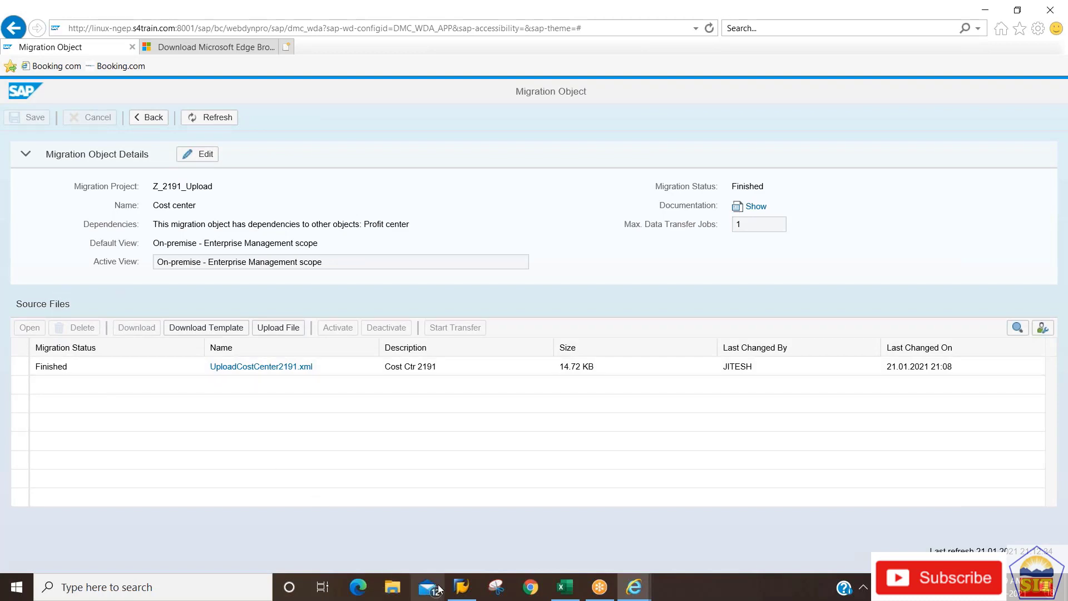
Log on to the S4H system and start transaction KS03.
{"action": "left_click", "coordinate": [462, 587]}
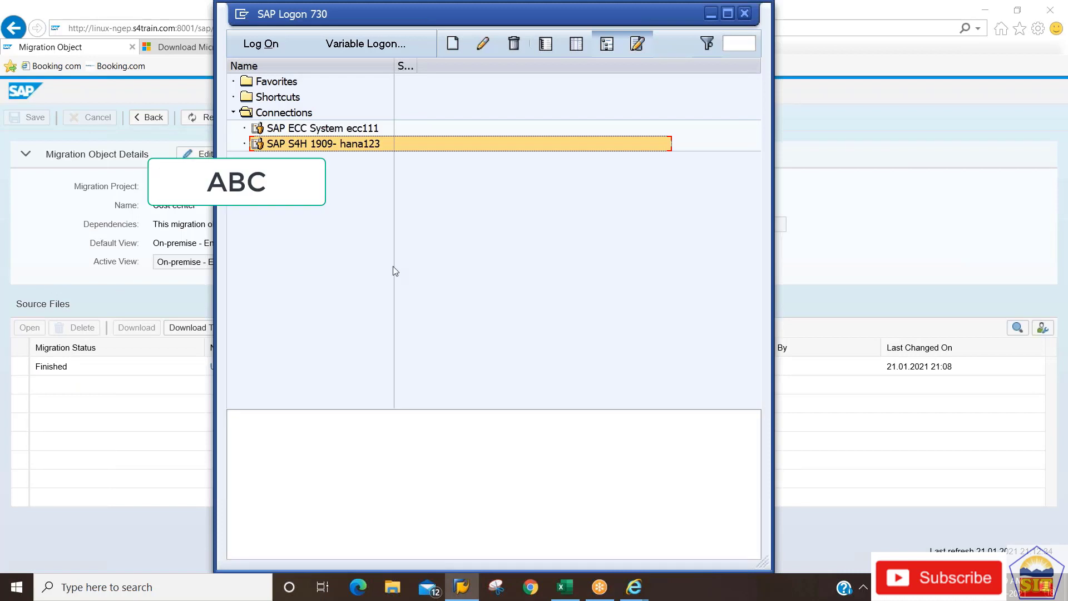
{"action": "key", "text": "Return"}
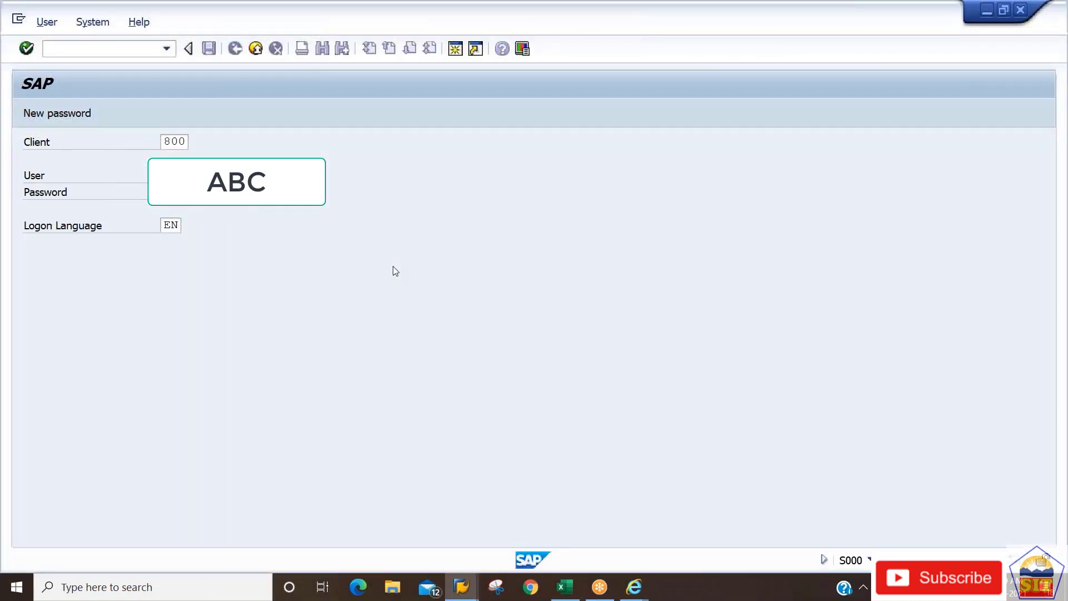
{"action": "key", "text": "Return"}
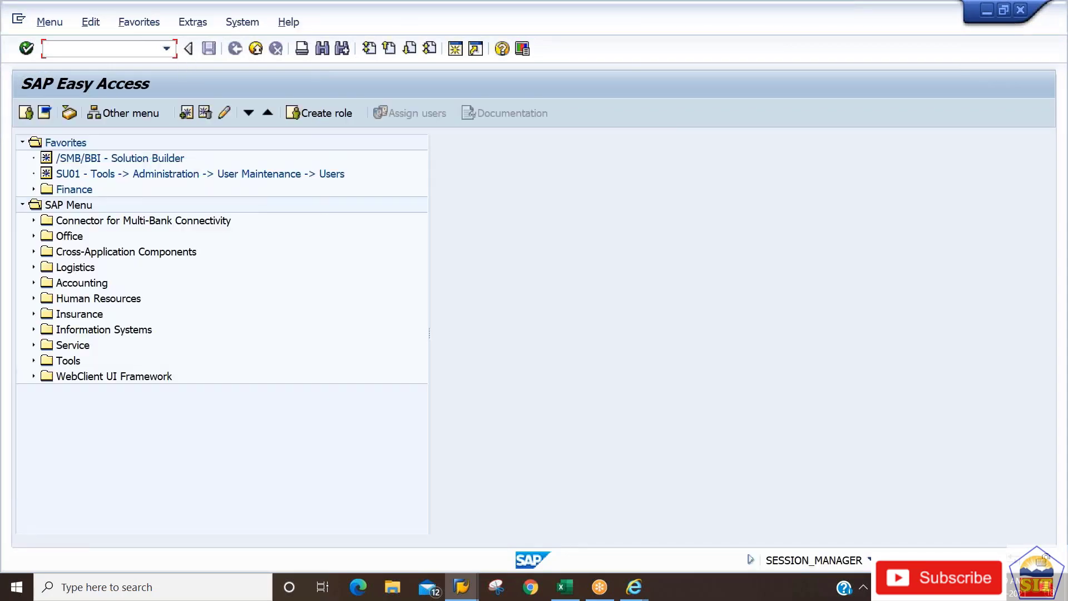
{"action": "type", "text": "ks03"}
{"action": "key", "text": "Return"}
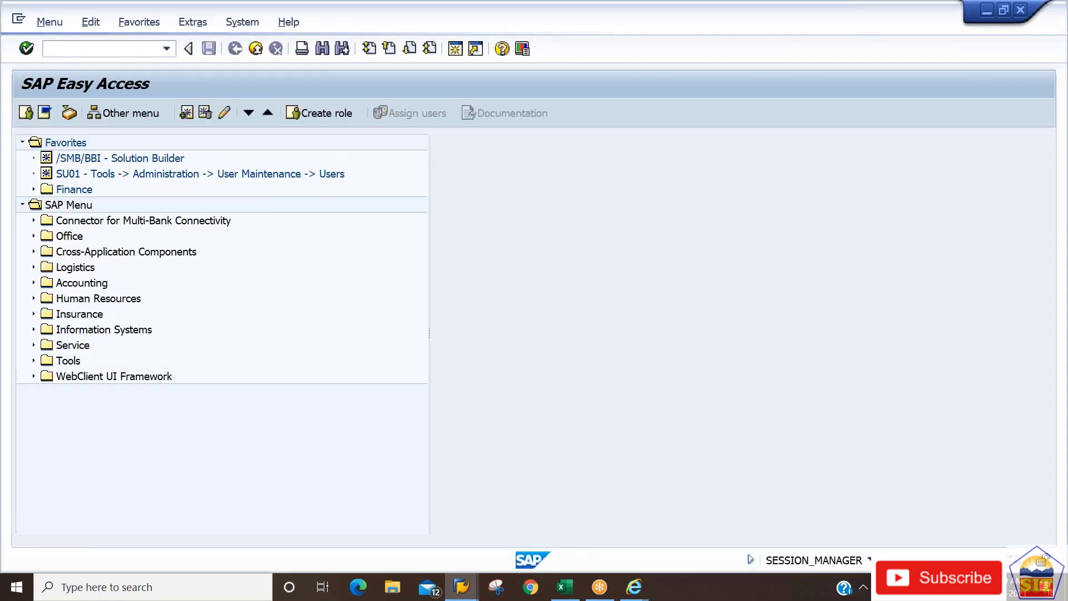
Display cost center 219101, checking its name Production Dep1 and person responsible.
{"action": "type", "text": "219101"}
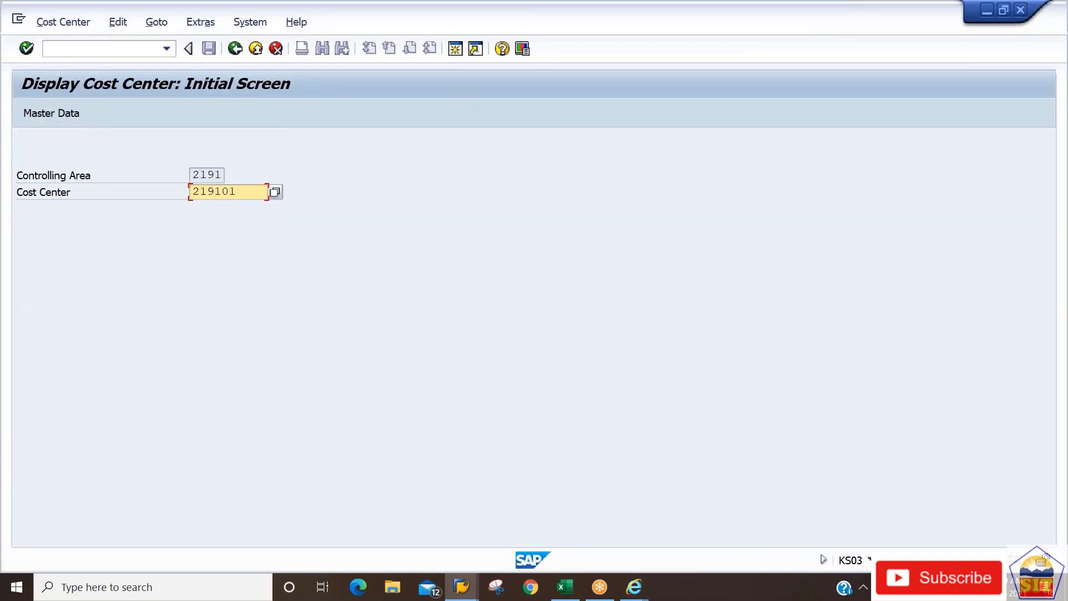
{"action": "key", "text": "Return"}
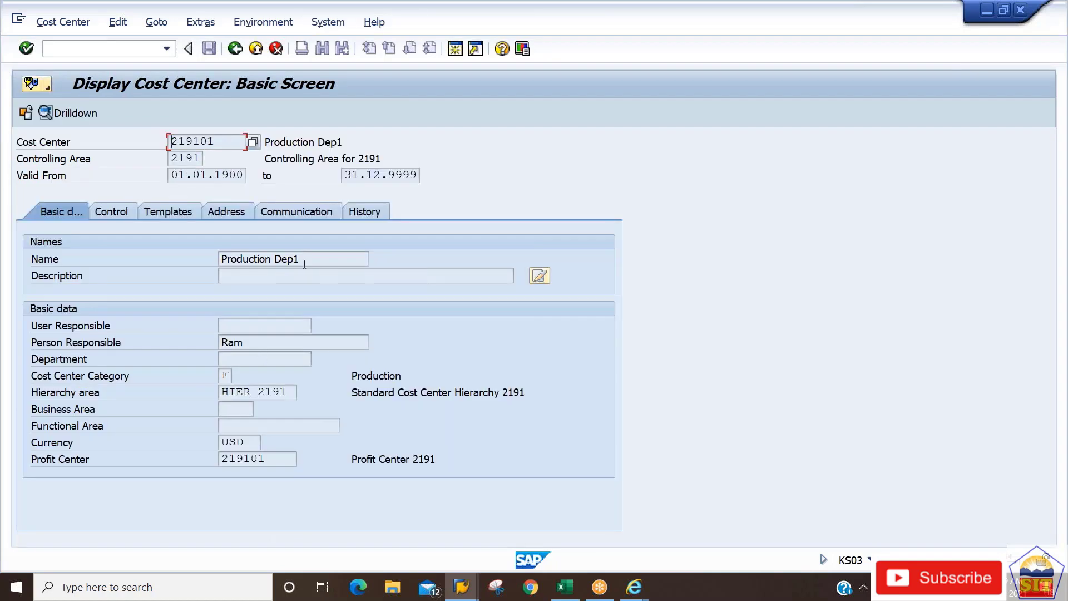
{"action": "left_click_drag", "start_coordinate": [309, 259], "coordinate": [93, 272]}
{"action": "left_click_drag", "start_coordinate": [243, 342], "coordinate": [153, 367]}
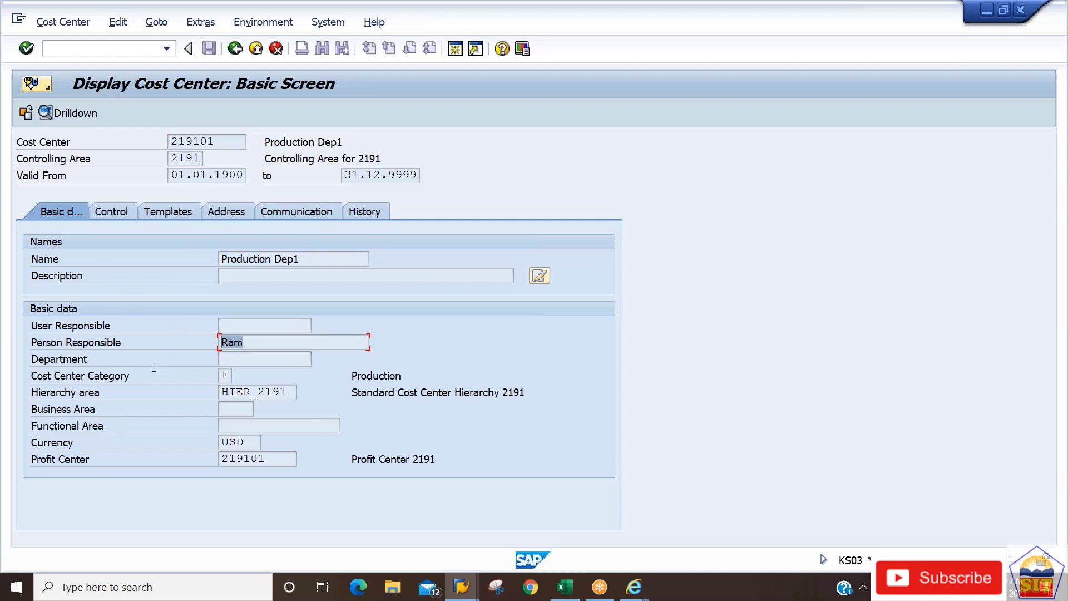
Display cost centers 219102 and 219103 in turn.
{"action": "left_click", "coordinate": [235, 48]}
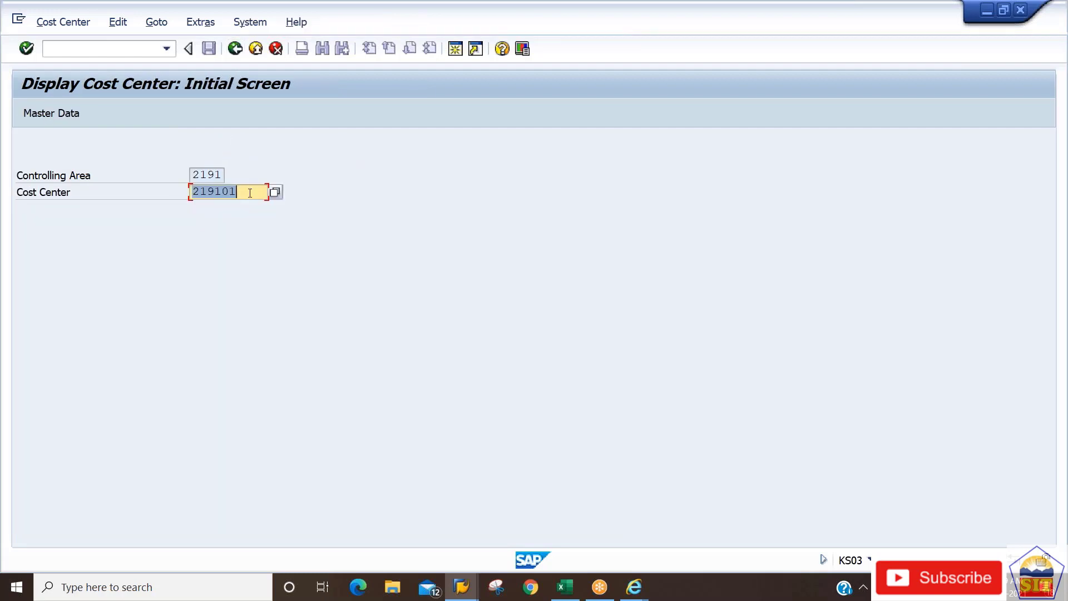
{"action": "left_click", "coordinate": [250, 192]}
{"action": "key", "text": "BackSpace"}
{"action": "type", "text": "2"}
{"action": "key", "text": "Return"}
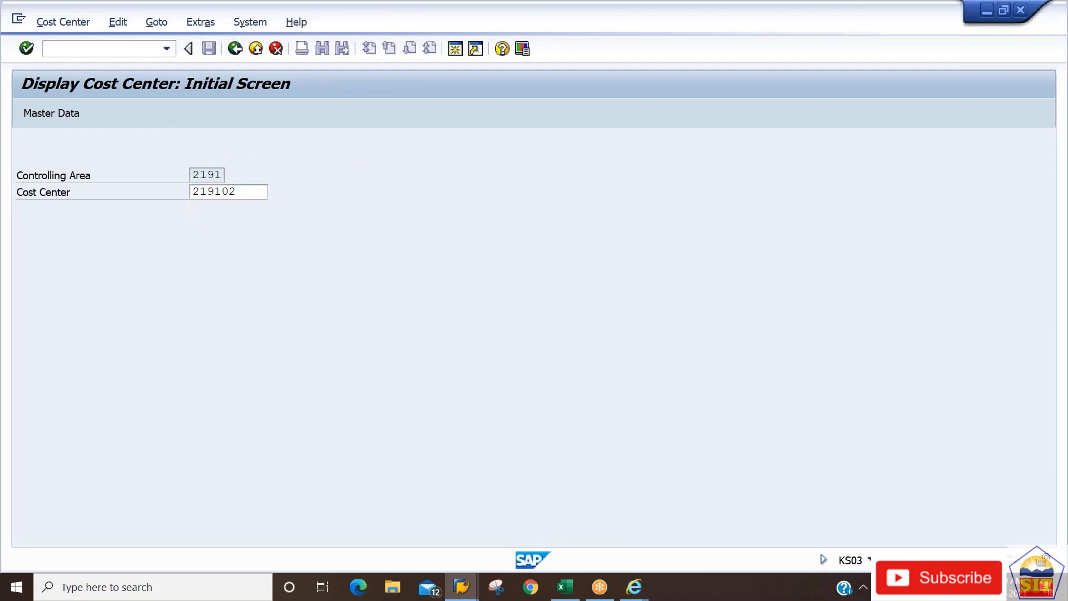
{"action": "left_click", "coordinate": [235, 49]}
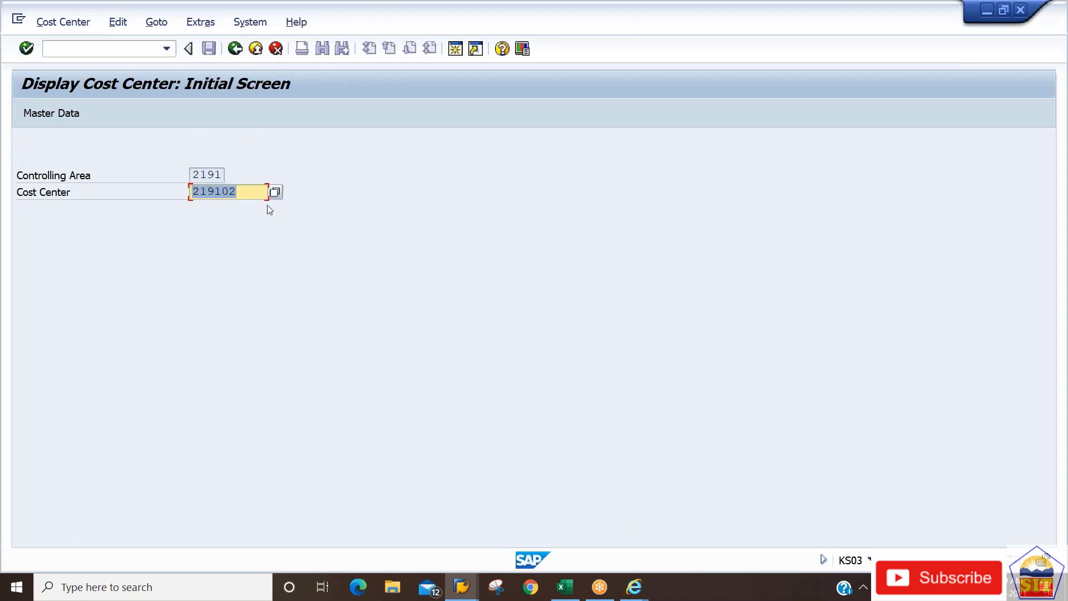
{"action": "left_click", "coordinate": [258, 194]}
{"action": "key", "text": "BackSpace"}
{"action": "type", "text": "3"}
{"action": "key", "text": "Return"}
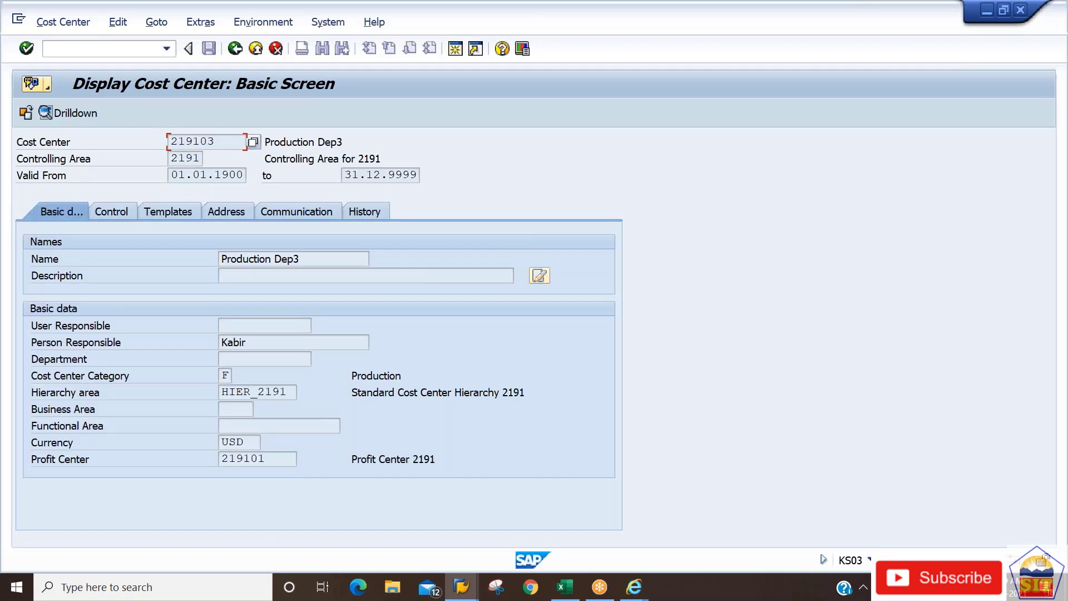
Look up cost center 219105.
{"action": "left_click", "coordinate": [235, 48]}
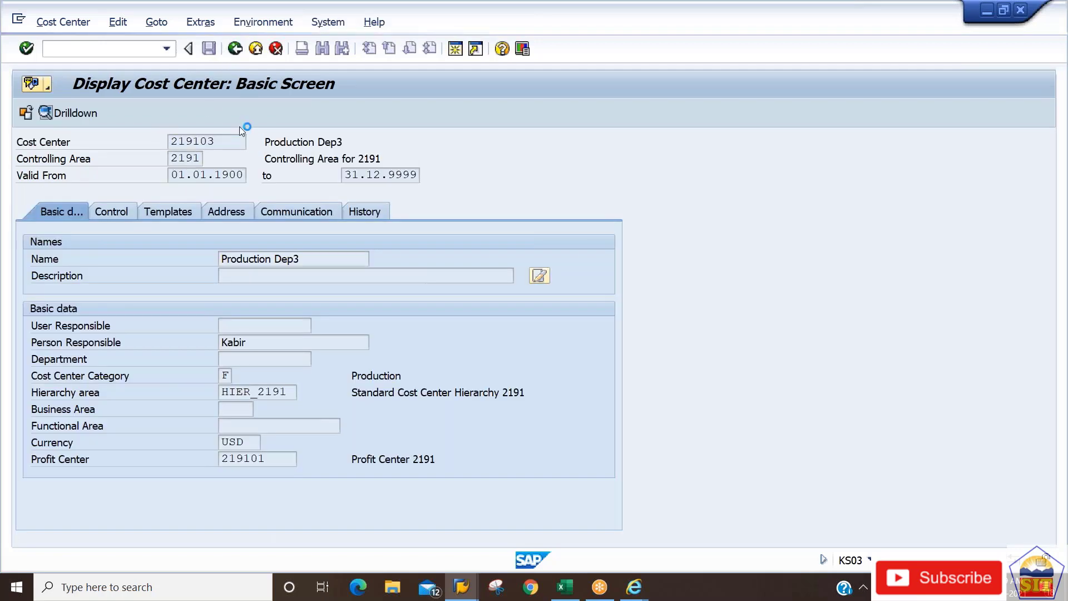
{"action": "left_click", "coordinate": [254, 193]}
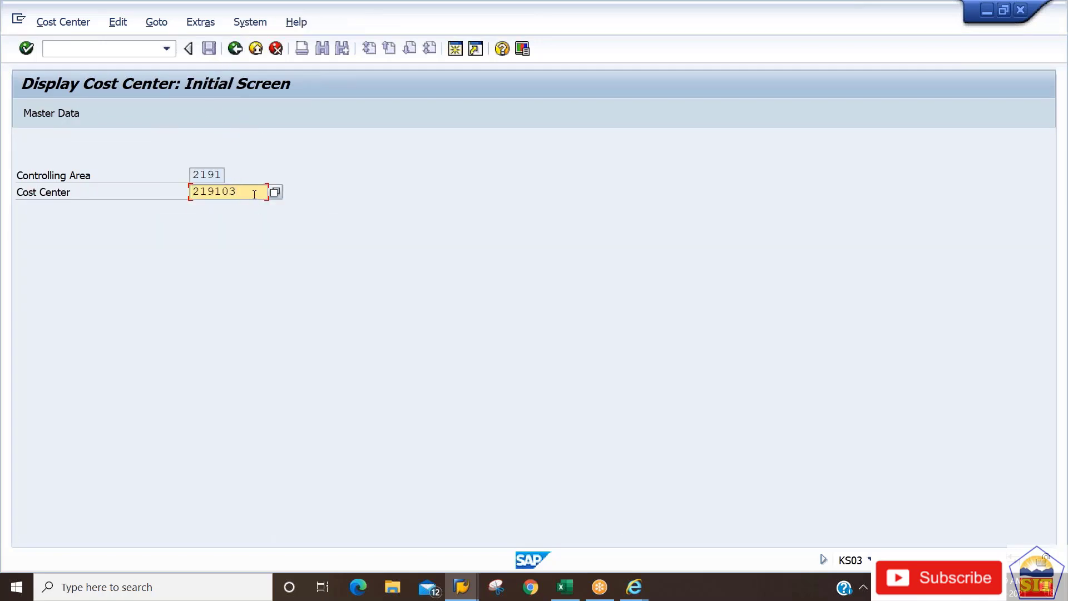
{"action": "key", "text": "BackSpace"}
{"action": "type", "text": "5"}
{"action": "key", "text": "Return"}
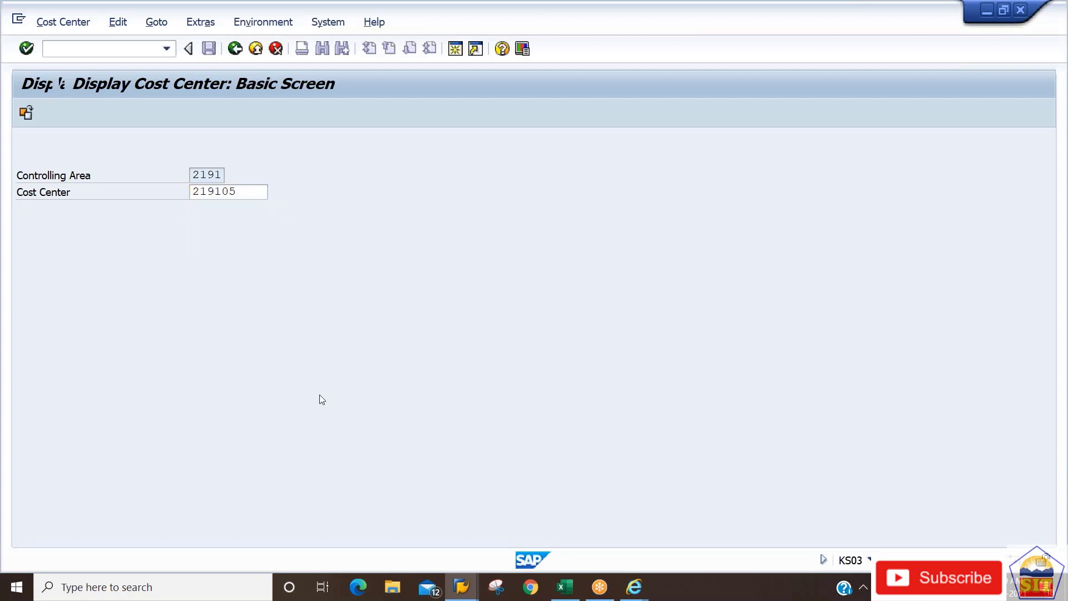